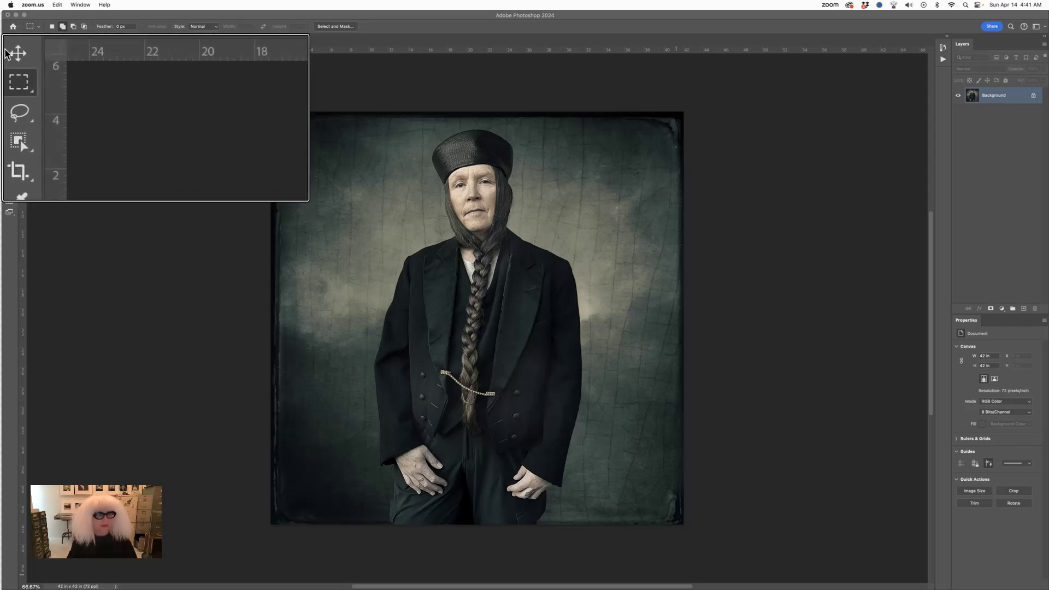
Step: Activate the Move tool and cycle the marquee group between its elliptical and rectangular variants, ending on the Rectangular Marquee tool
{"action": "left_click", "coordinate": [7, 53]}
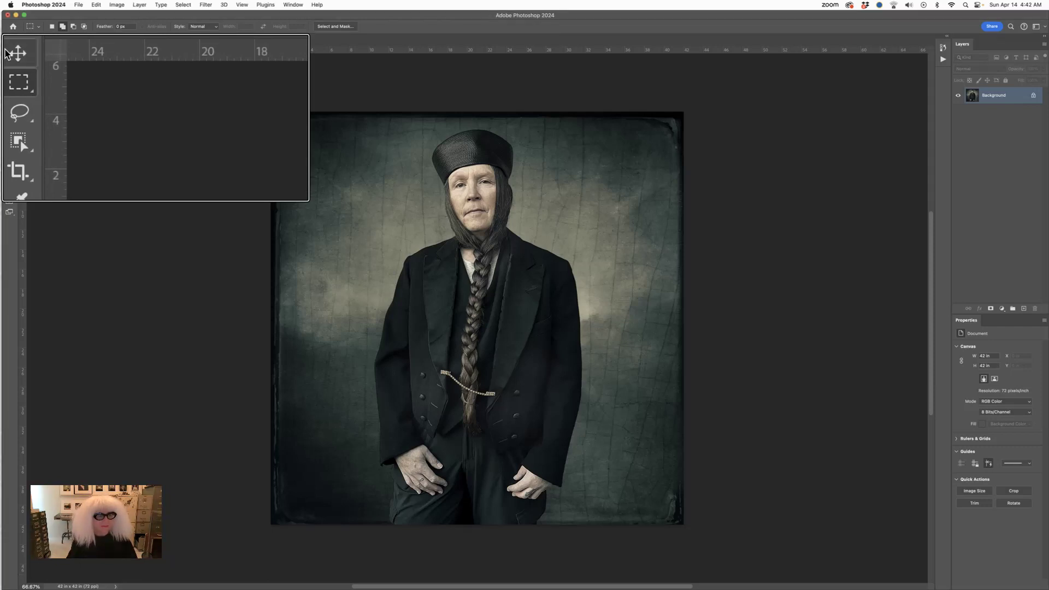
{"action": "left_click", "coordinate": [6, 53]}
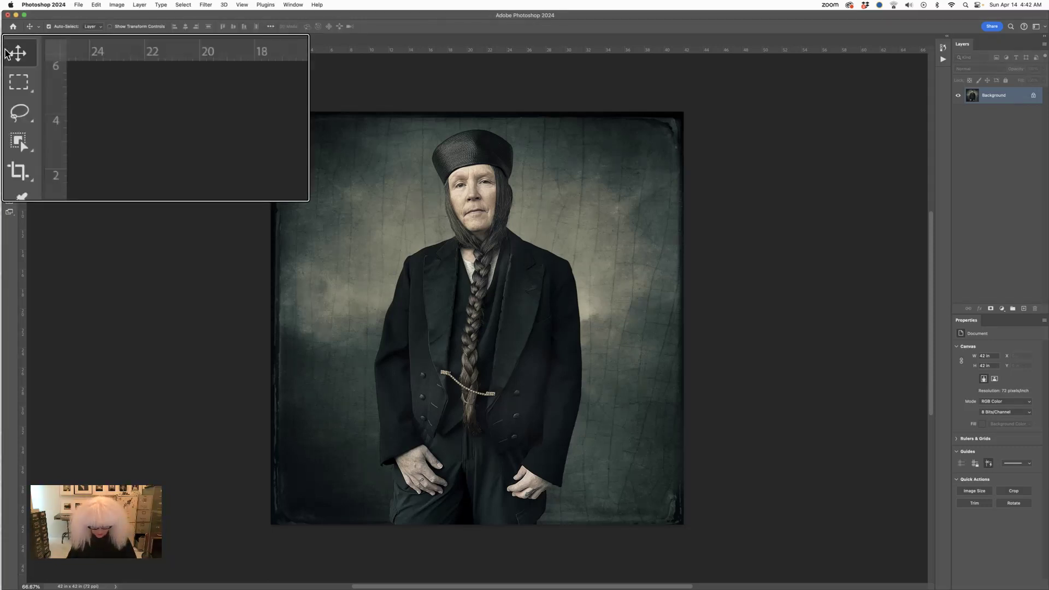
{"action": "key", "text": "shift+m"}
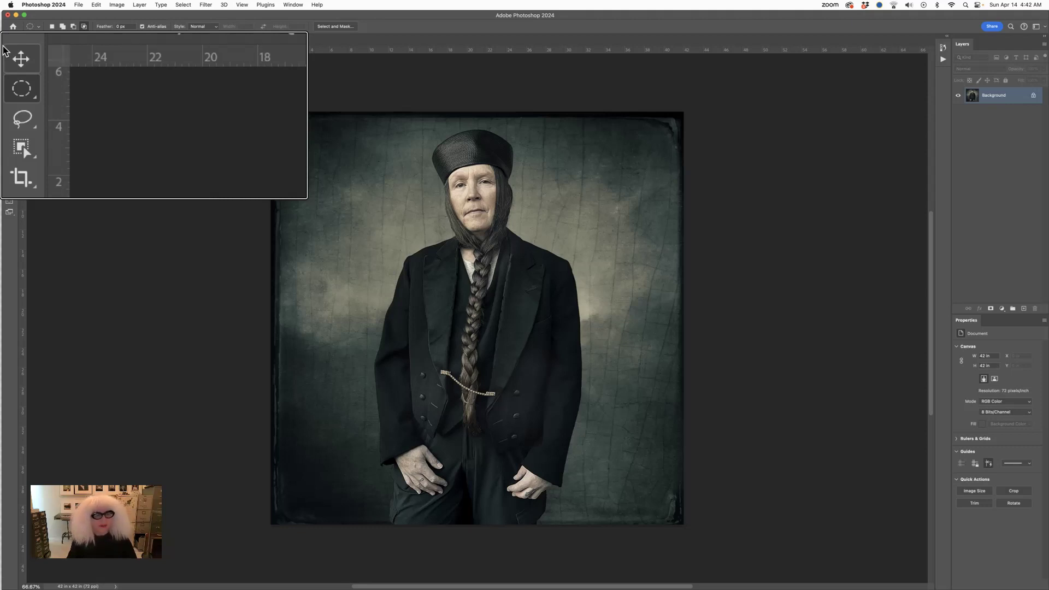
{"action": "key", "text": "shift+m"}
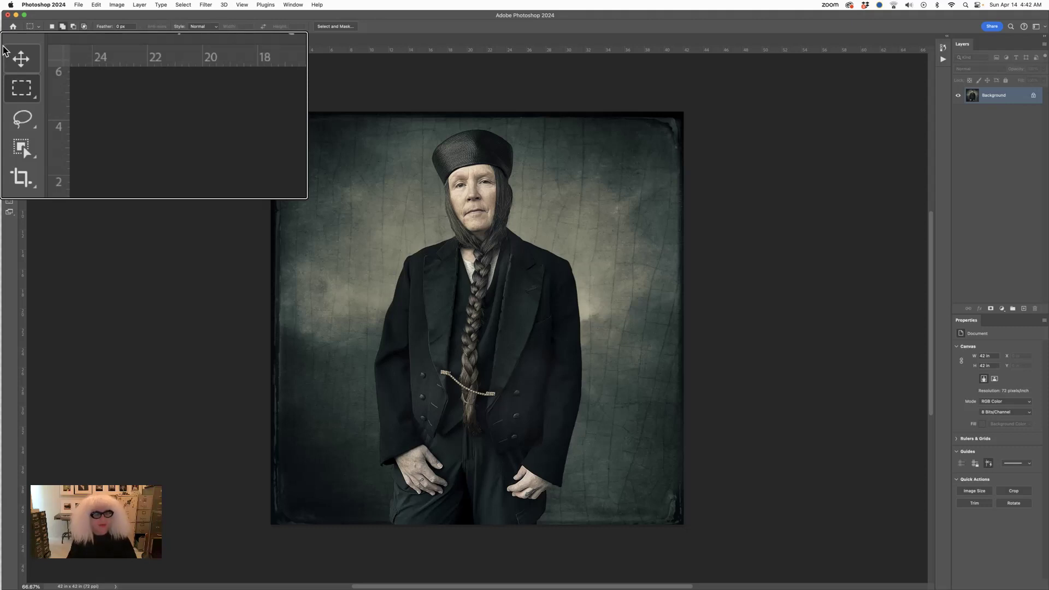
{"action": "key", "text": "shift+m"}
{"action": "key", "text": "shift+m"}
{"action": "key", "text": "shift+m"}
{"action": "key", "text": "shift+m"}
{"action": "key", "text": "shift+m"}
{"action": "key", "text": "shift+m"}
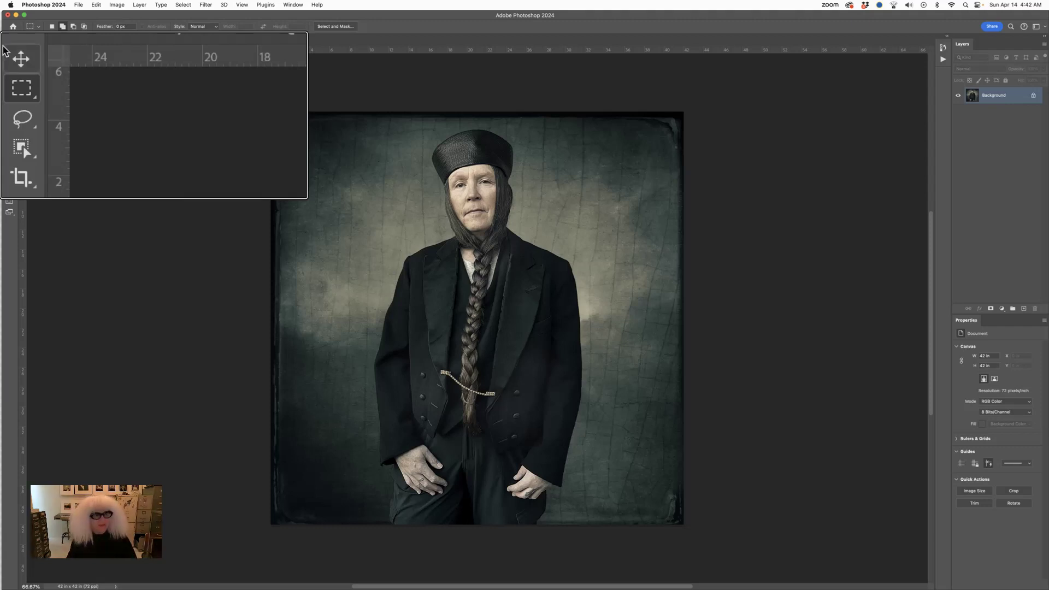
Step: Cycle through the lasso tool variants, ending on the standard Lasso tool
{"action": "key", "text": "l"}
{"action": "key", "text": "shift+l"}
{"action": "key", "text": "shift+l"}
{"action": "key", "text": "shift+l"}
{"action": "key", "text": "shift+l"}
{"action": "key", "text": "shift+l"}
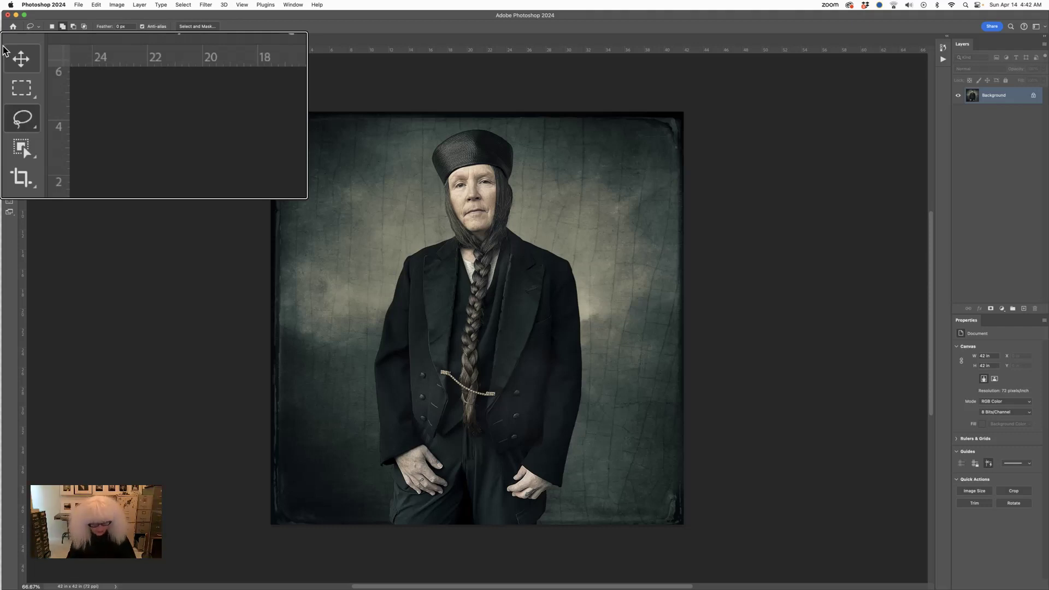
Step: Cycle through the Object Selection, Quick Selection and Magic Wand tools, and return to the Lasso tool
{"action": "key", "text": "w"}
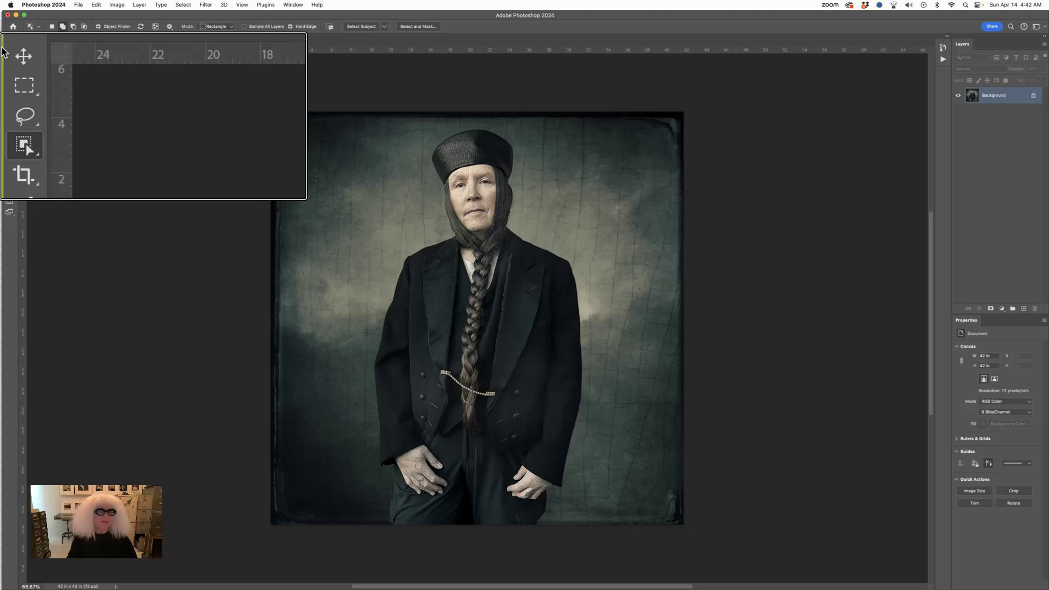
{"action": "key", "text": "shift+w"}
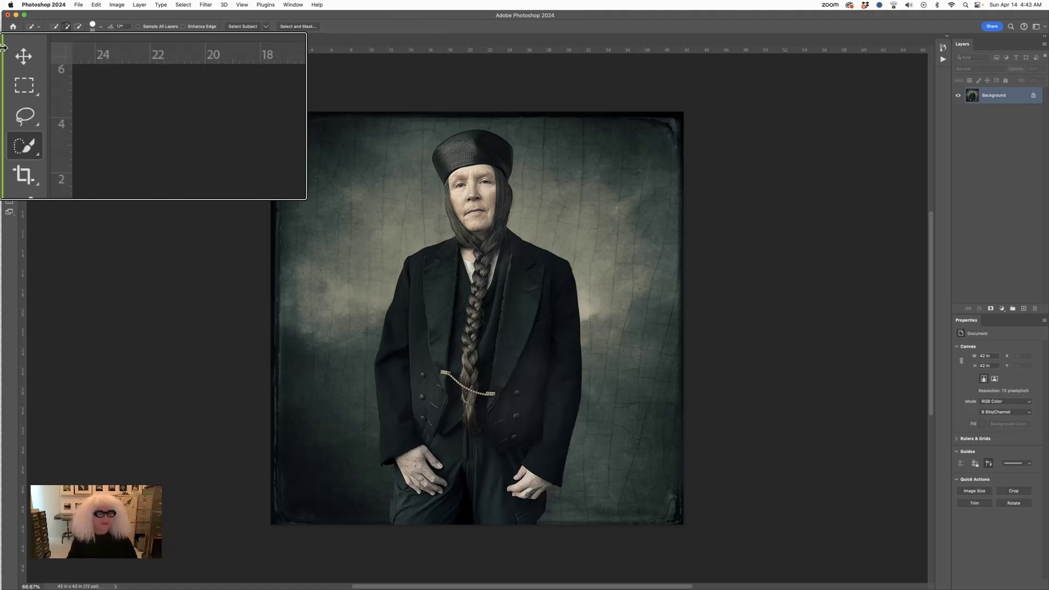
{"action": "key", "text": "shift+w"}
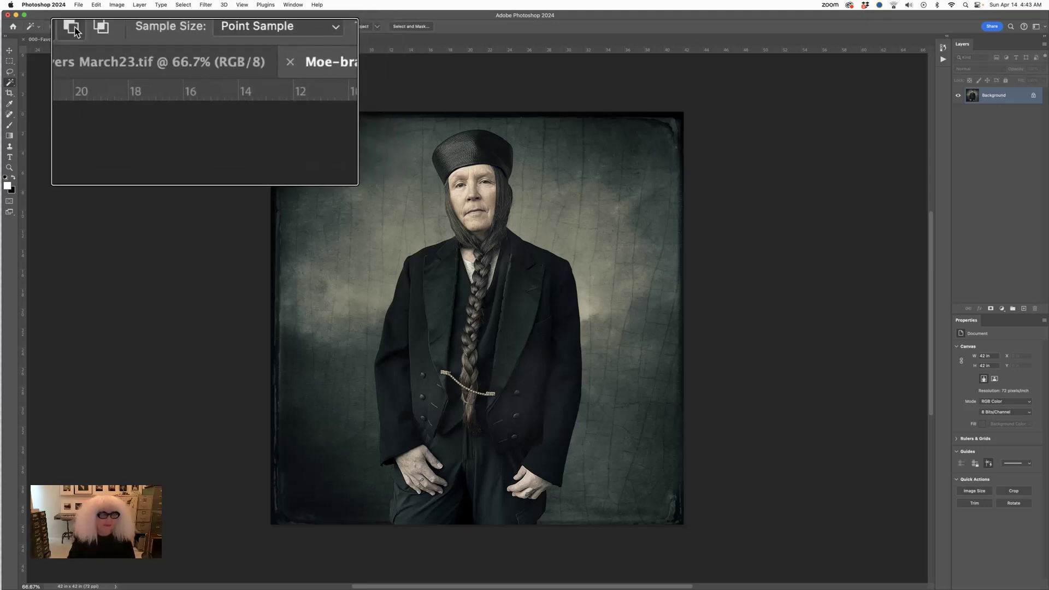
{"action": "key", "text": "l"}
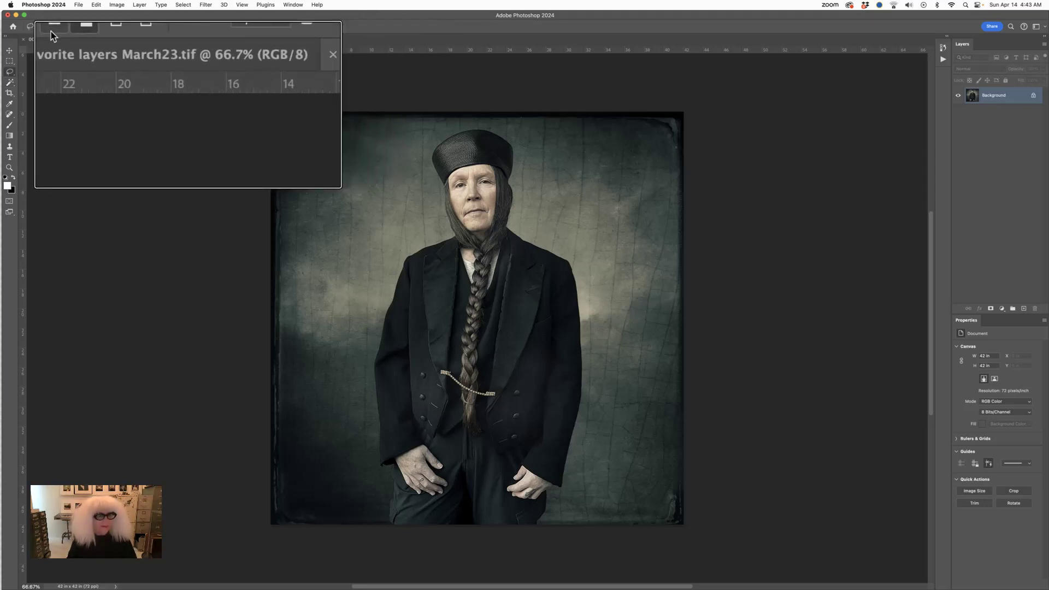
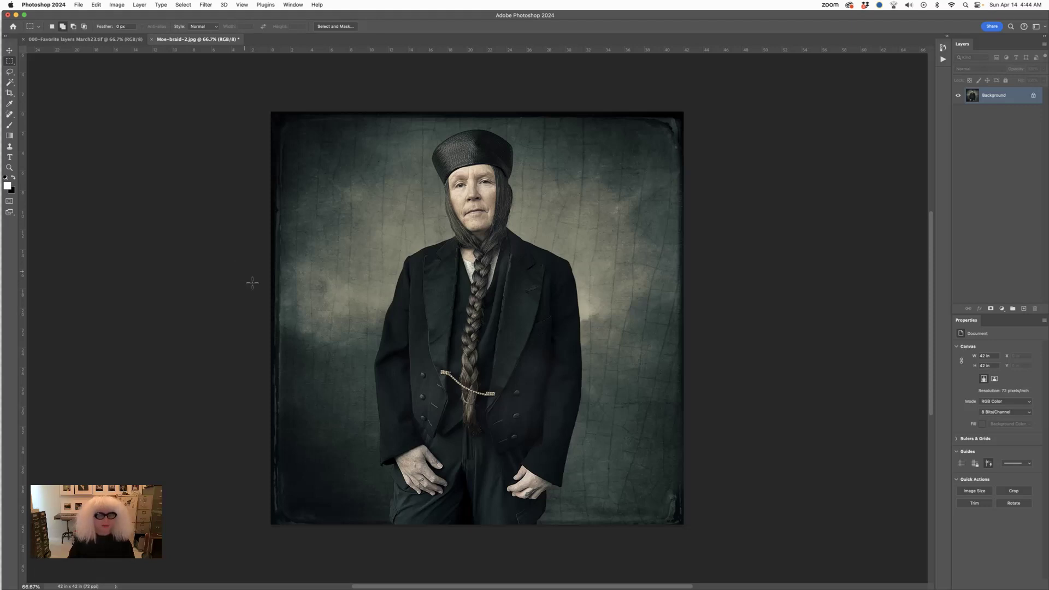
Step: Select a full-width rectangular band across the figure's waist and enlarge the tip of the Brush tool
{"action": "left_click_drag", "start_coordinate": [375, 385], "coordinate": [683, 429]}
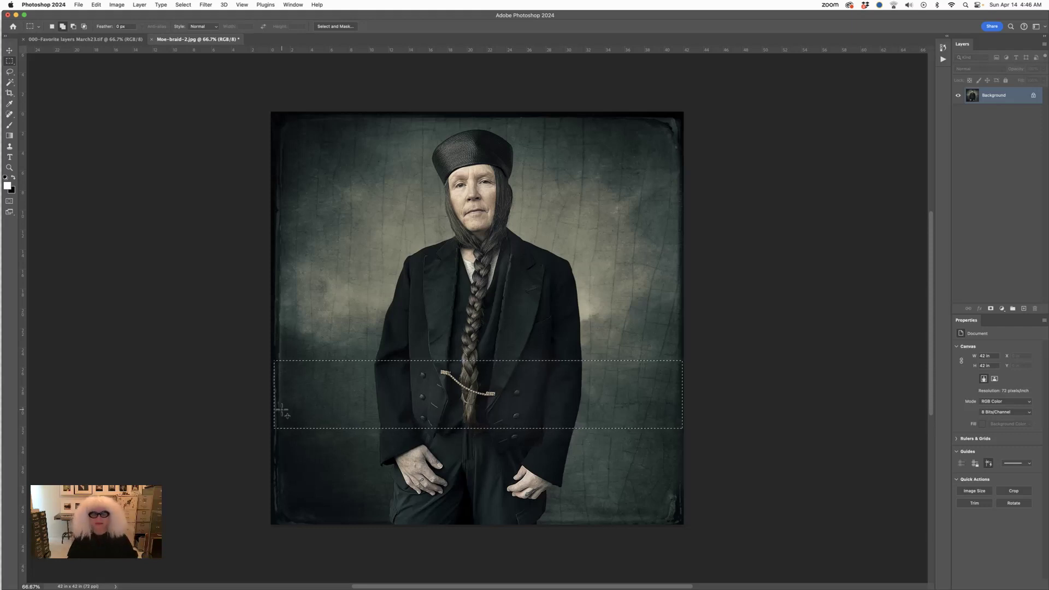
{"action": "key", "text": "b"}
{"action": "key", "text": "bracketright"}
{"action": "key", "text": "bracketright"}
{"action": "key", "text": "bracketright"}
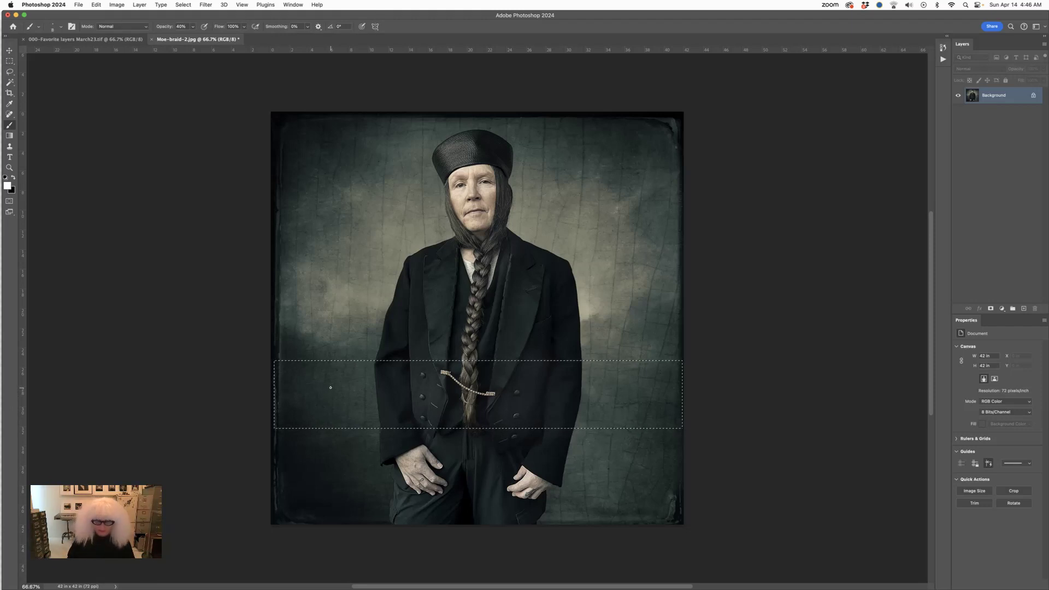
{"action": "key", "text": "bracketright"}
{"action": "key", "text": "bracketright"}
{"action": "key", "text": "bracketright"}
Step: Paint loose white strokes at 40% opacity across and beyond the edges of the selected waist band
{"action": "left_click_drag", "start_coordinate": [316, 447], "coordinate": [403, 316]}
{"action": "mouse_move", "coordinate": [458, 268]}
{"action": "left_mouse_down"}
{"action": "mouse_move", "coordinate": [413, 378]}
{"action": "mouse_move", "coordinate": [412, 466]}
{"action": "left_mouse_up"}
{"action": "left_click_drag", "start_coordinate": [464, 432], "coordinate": [511, 355]}
{"action": "left_click_drag", "start_coordinate": [582, 437], "coordinate": [595, 355]}
{"action": "left_click_drag", "start_coordinate": [617, 437], "coordinate": [667, 304]}
{"action": "mouse_move", "coordinate": [593, 350]}
{"action": "left_mouse_down"}
{"action": "mouse_move", "coordinate": [529, 444]}
{"action": "mouse_move", "coordinate": [494, 366]}
{"action": "left_mouse_up"}
{"action": "mouse_move", "coordinate": [434, 337]}
{"action": "left_mouse_down"}
{"action": "mouse_move", "coordinate": [488, 392]}
{"action": "mouse_move", "coordinate": [597, 441]}
{"action": "mouse_move", "coordinate": [518, 365]}
{"action": "mouse_move", "coordinate": [394, 412]}
{"action": "mouse_move", "coordinate": [356, 443]}
{"action": "mouse_move", "coordinate": [333, 416]}
{"action": "mouse_move", "coordinate": [420, 356]}
{"action": "left_mouse_up"}
{"action": "left_click_drag", "start_coordinate": [597, 426], "coordinate": [618, 428]}
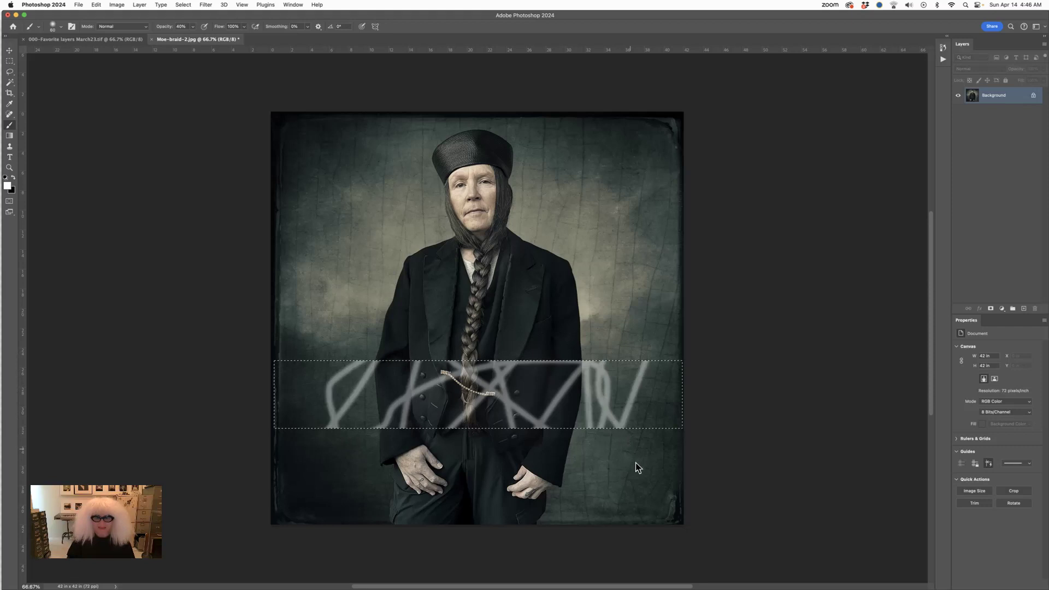
{"action": "left_click_drag", "start_coordinate": [678, 361], "coordinate": [658, 429]}
{"action": "mouse_move", "coordinate": [334, 344]}
{"action": "left_mouse_down"}
{"action": "mouse_move", "coordinate": [334, 439]}
{"action": "mouse_move", "coordinate": [531, 333]}
{"action": "mouse_move", "coordinate": [555, 419]}
{"action": "mouse_move", "coordinate": [566, 305]}
{"action": "left_mouse_up"}
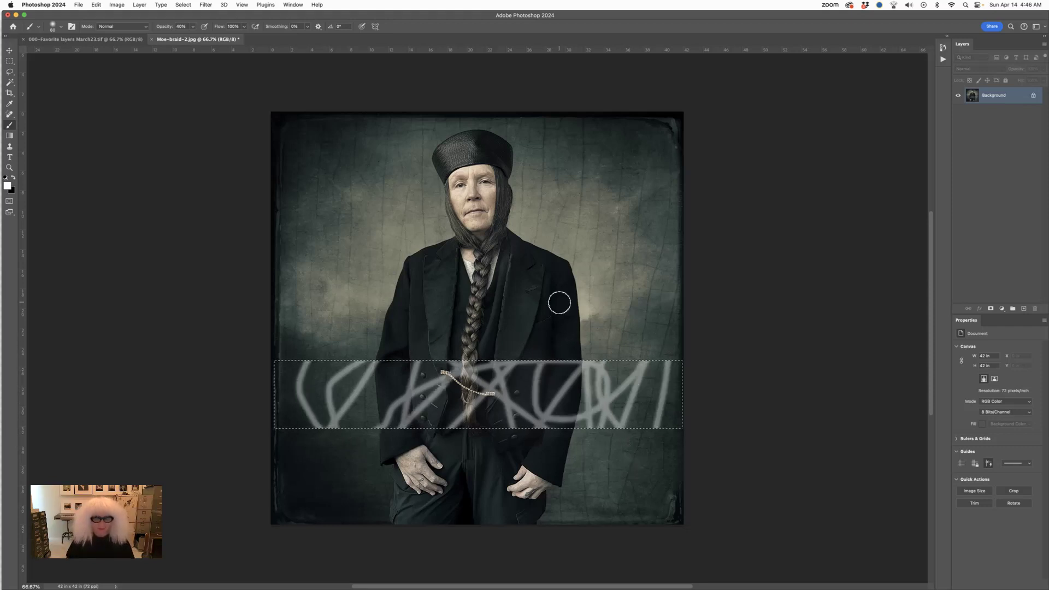
Step: Undo the white brush strokes and deselect the waist band
{"action": "key", "text": "super+z"}
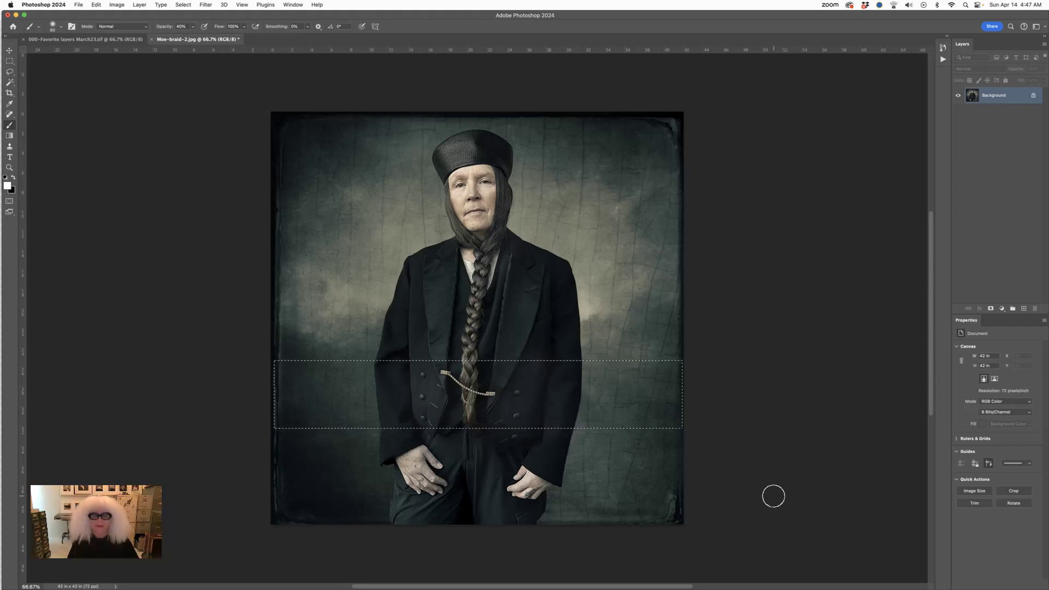
{"action": "key", "text": "super+d"}
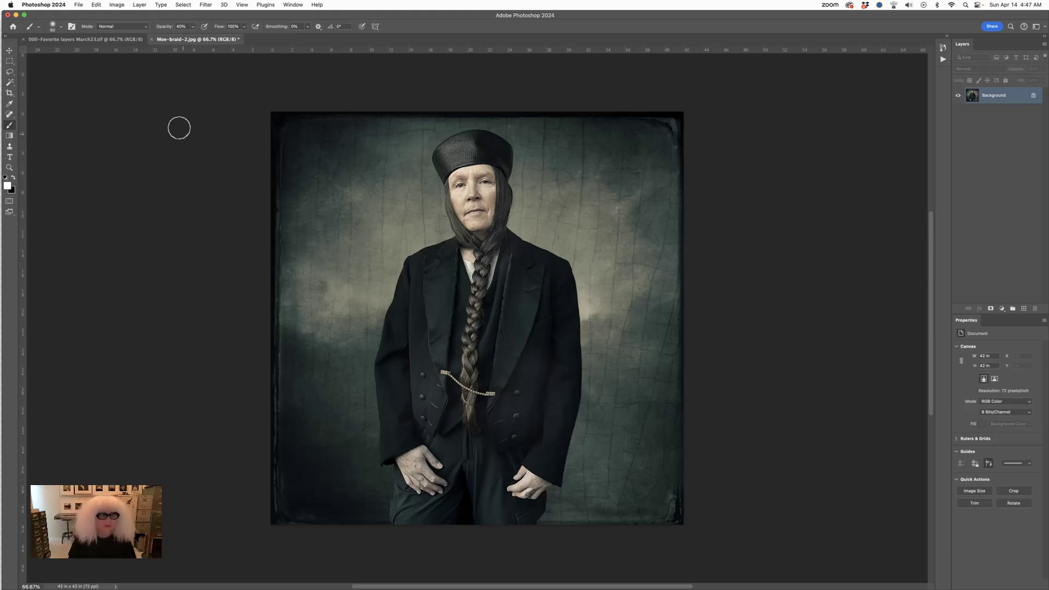
Step: Make a tiny rectangular selection on the jacket sleeve, switch to the Brush tool, and clear the selection
{"action": "left_click", "coordinate": [11, 62]}
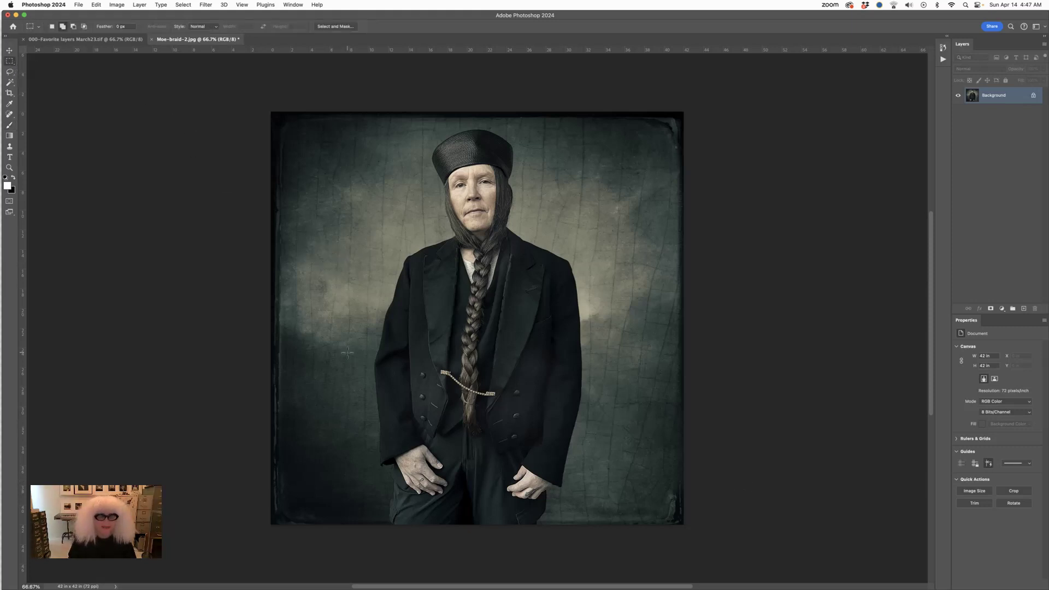
{"action": "left_click_drag", "start_coordinate": [386, 399], "coordinate": [398, 405]}
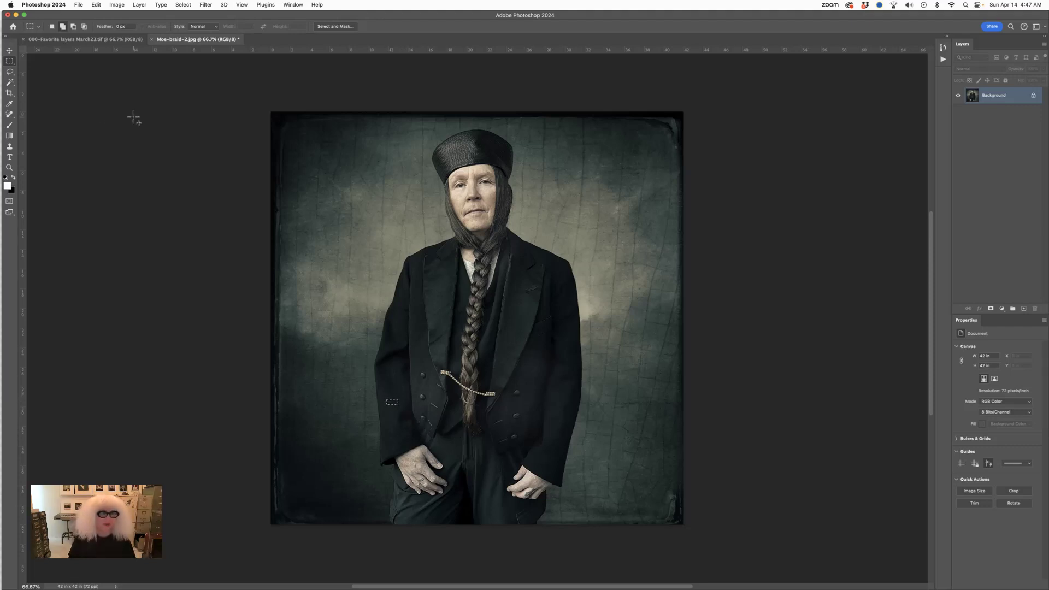
{"action": "left_click", "coordinate": [10, 127]}
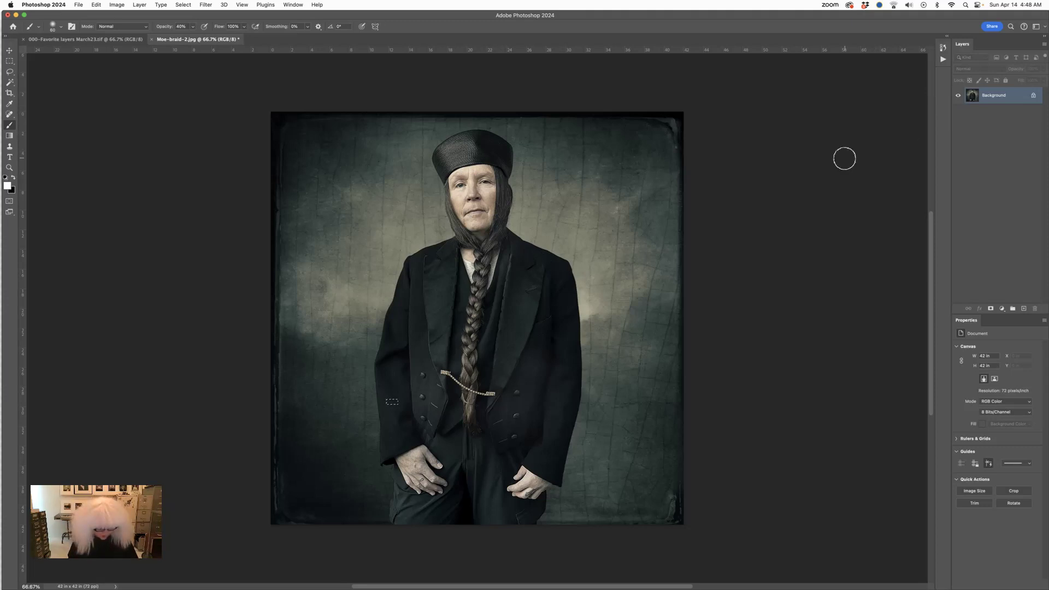
{"action": "key", "text": "super+d"}
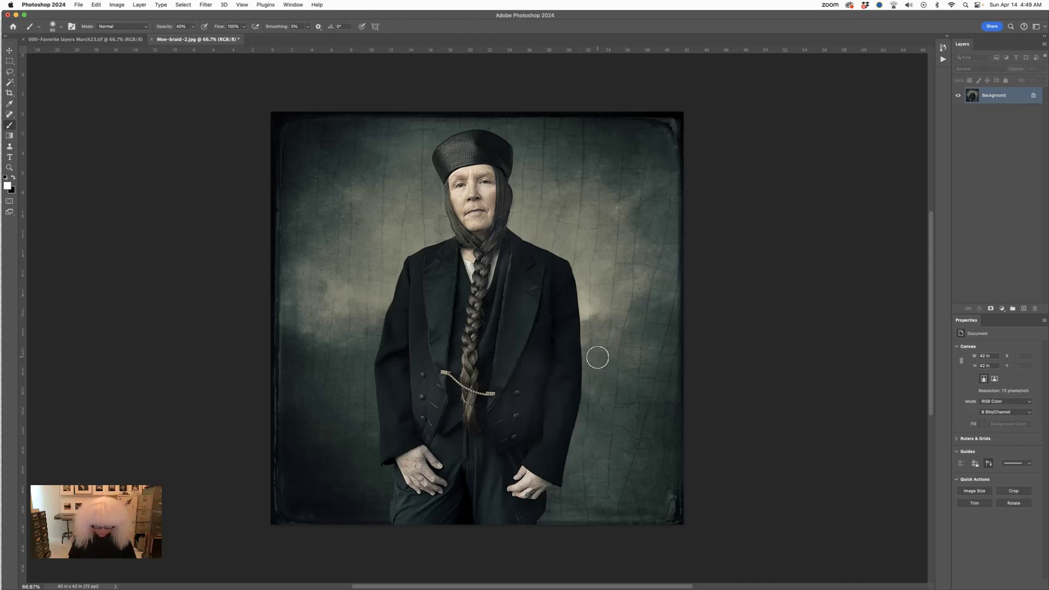
Step: Select a full-width band across the figure's waist with the Rectangular Marquee tool
{"action": "key", "text": "m"}
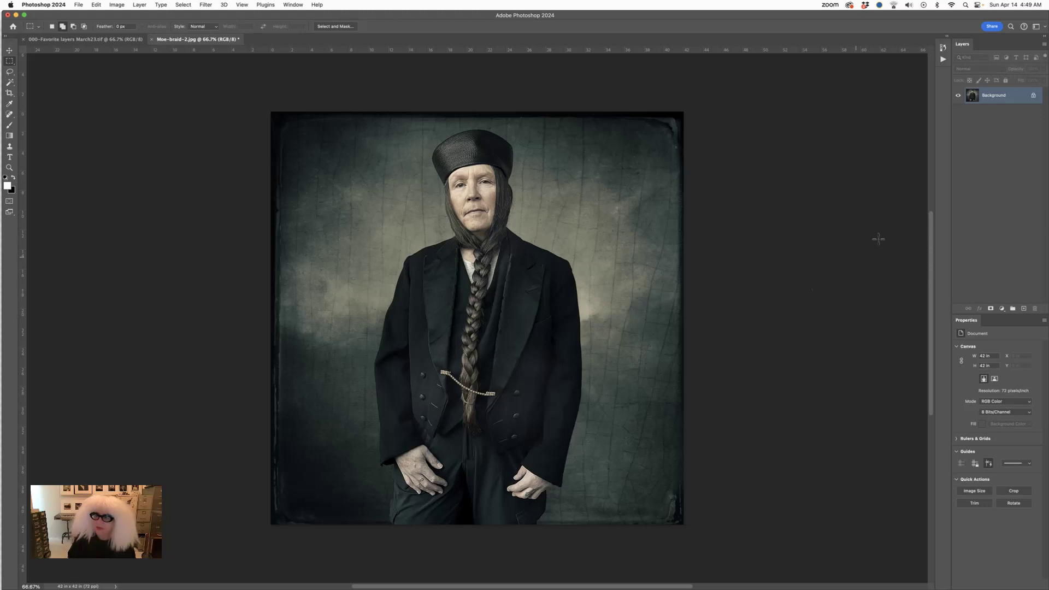
{"action": "left_click", "coordinate": [1002, 309]}
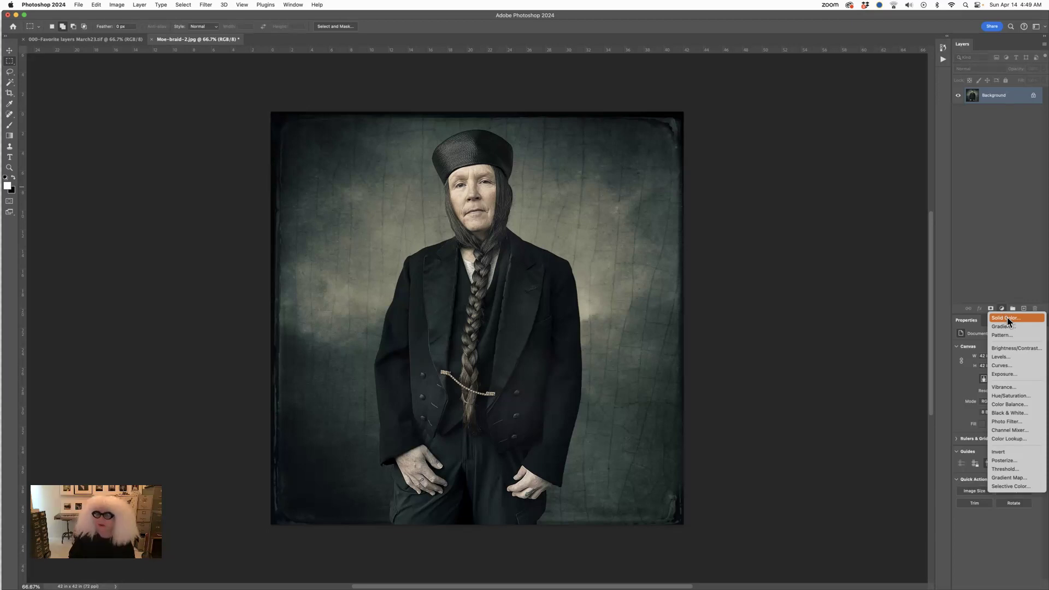
{"action": "left_click", "coordinate": [1002, 293]}
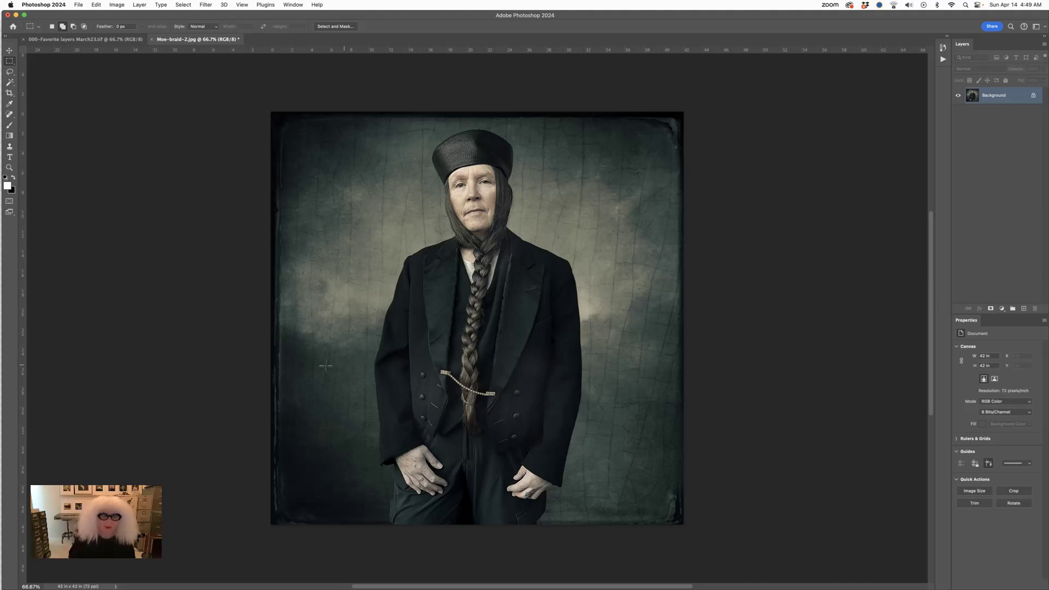
{"action": "left_click_drag", "start_coordinate": [272, 368], "coordinate": [683, 434]}
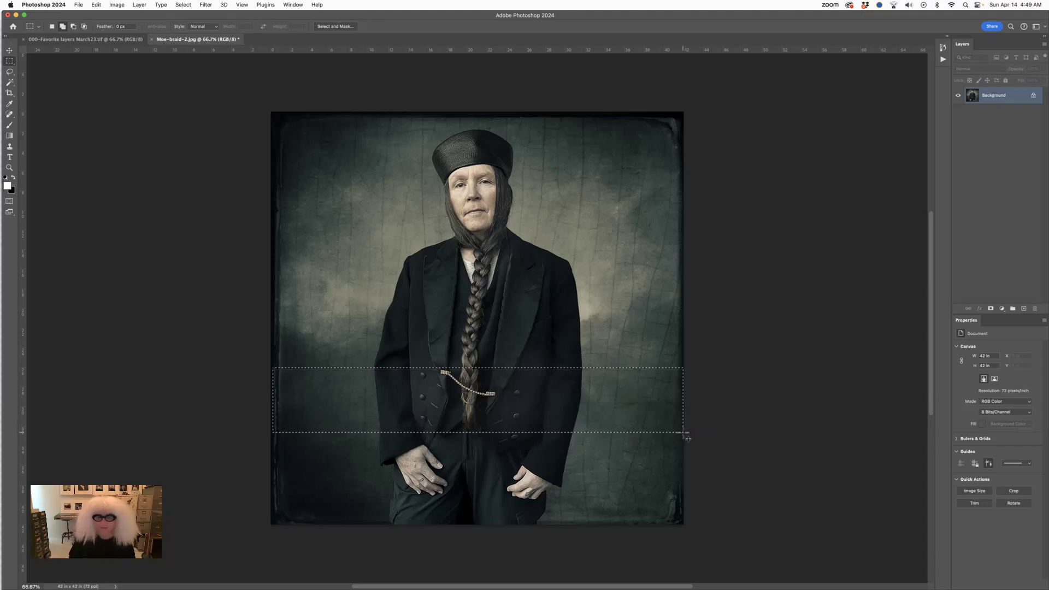
Step: Add a Solid Color fill layer over the selected band, using the dark grey-green #303f3c sampled from the backdrop above the shoulder
{"action": "left_click", "coordinate": [1002, 309]}
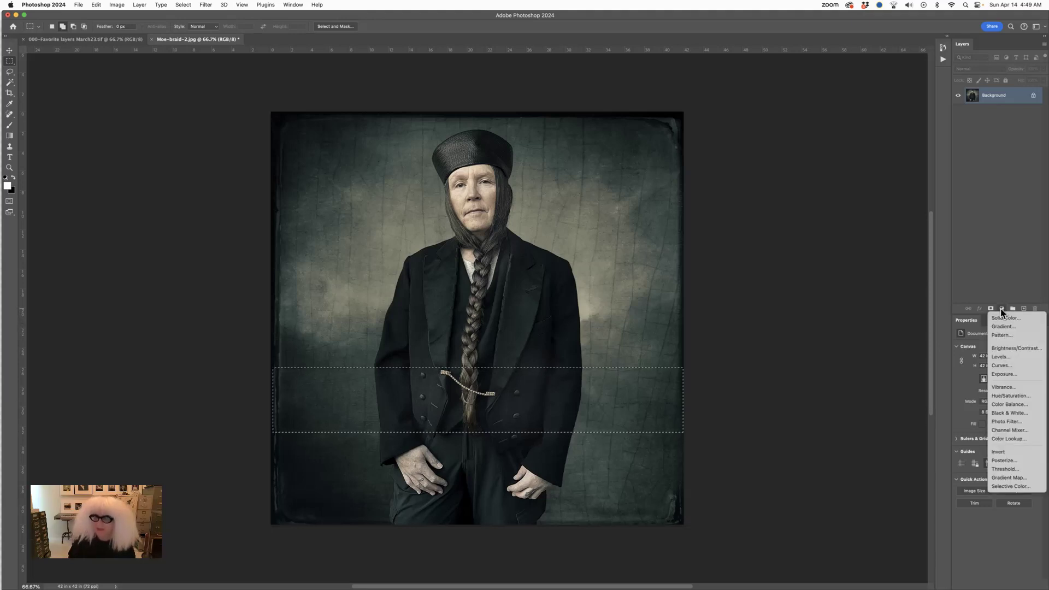
{"action": "left_click", "coordinate": [1002, 317]}
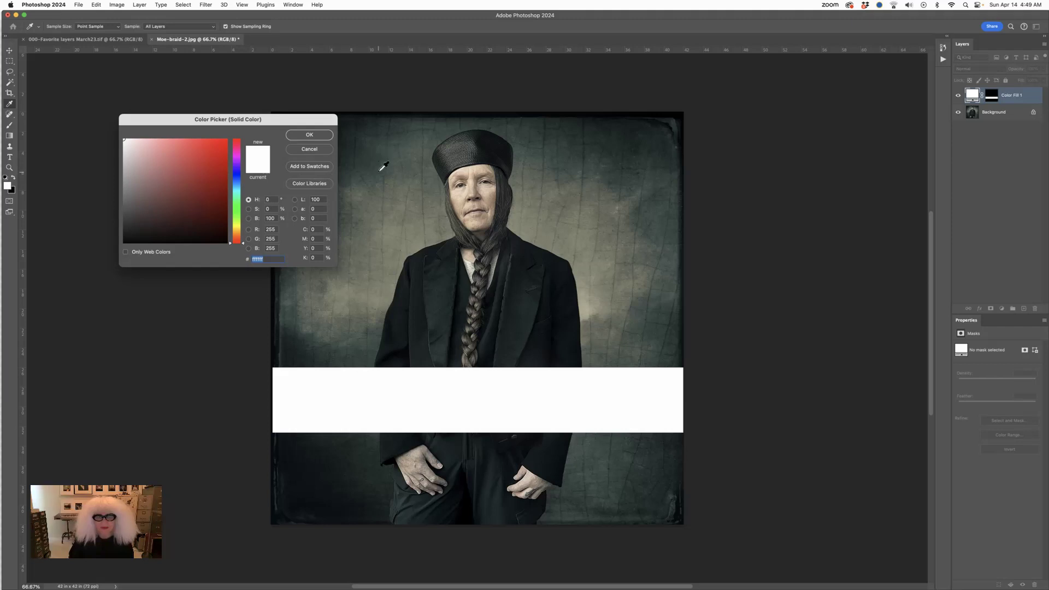
{"action": "left_click", "coordinate": [574, 153]}
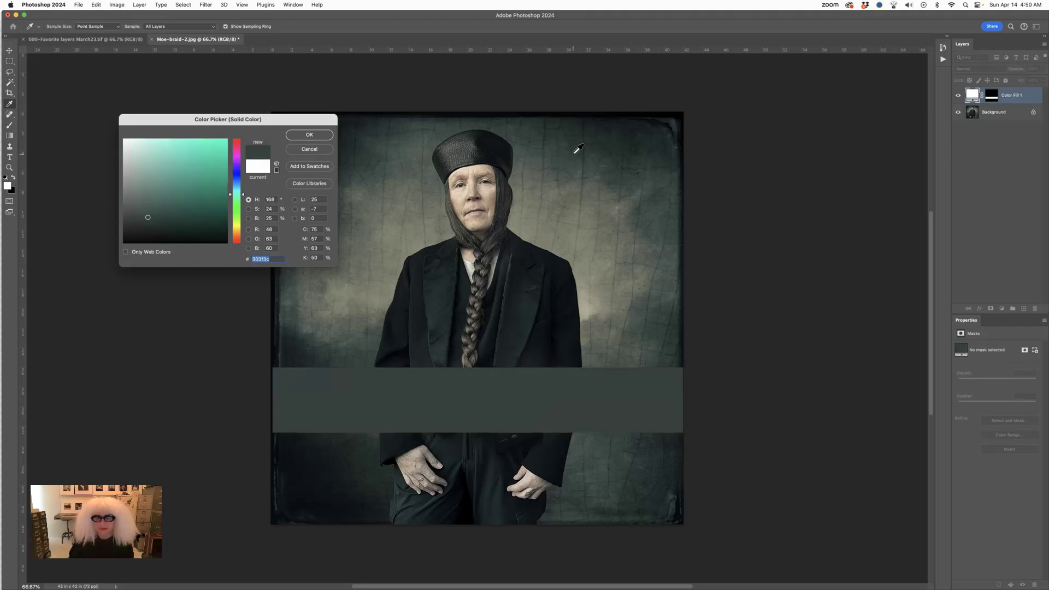
{"action": "left_click", "coordinate": [328, 138]}
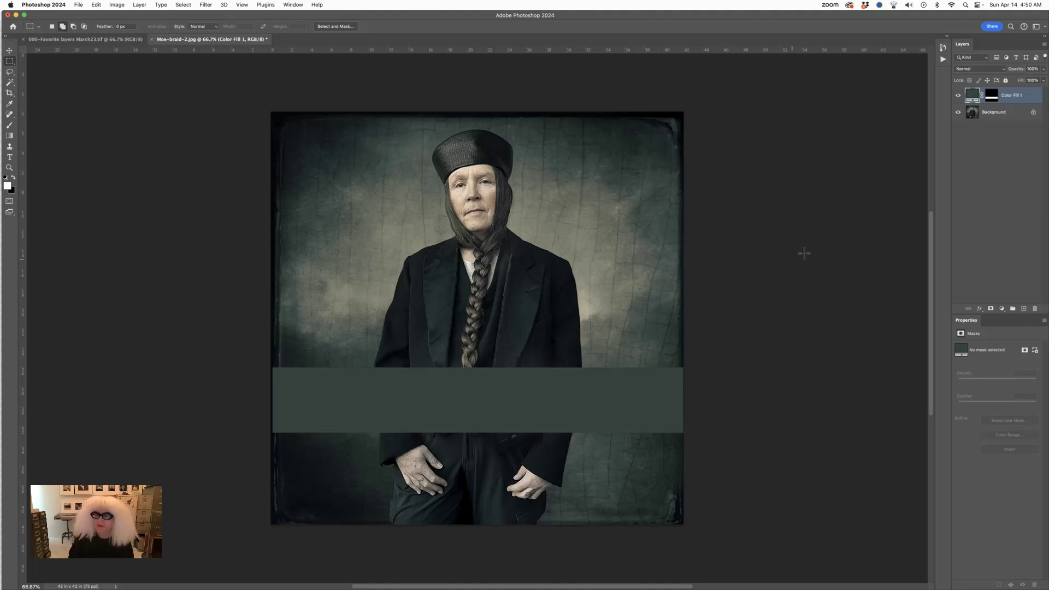
Step: View the color fill layer's mask on its own and return to the normal image view
{"action": "left_click", "coordinate": [993, 97], "text": "alt"}
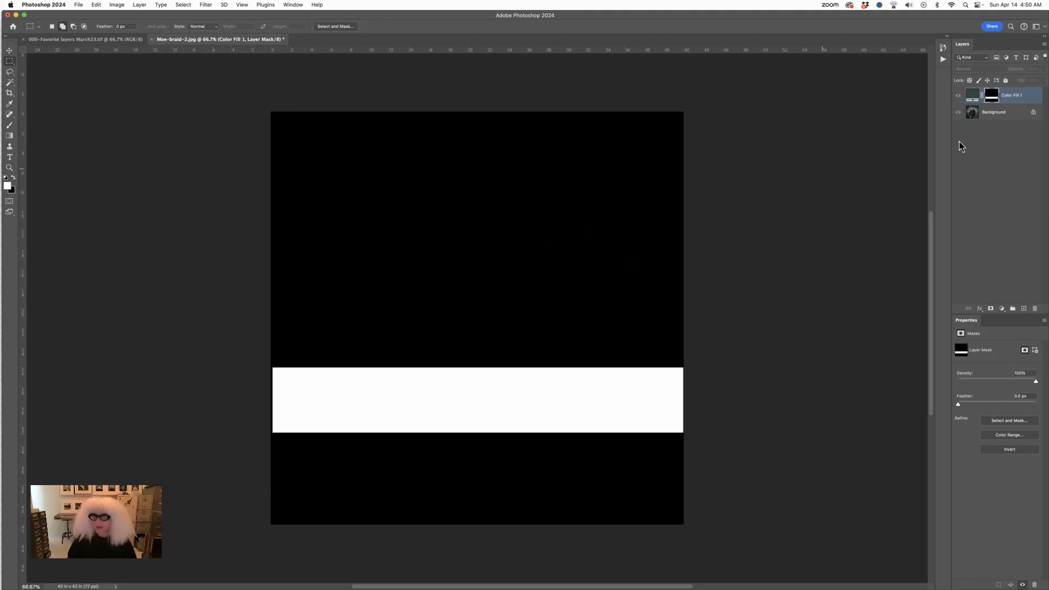
{"action": "left_click", "coordinate": [990, 100], "text": "alt"}
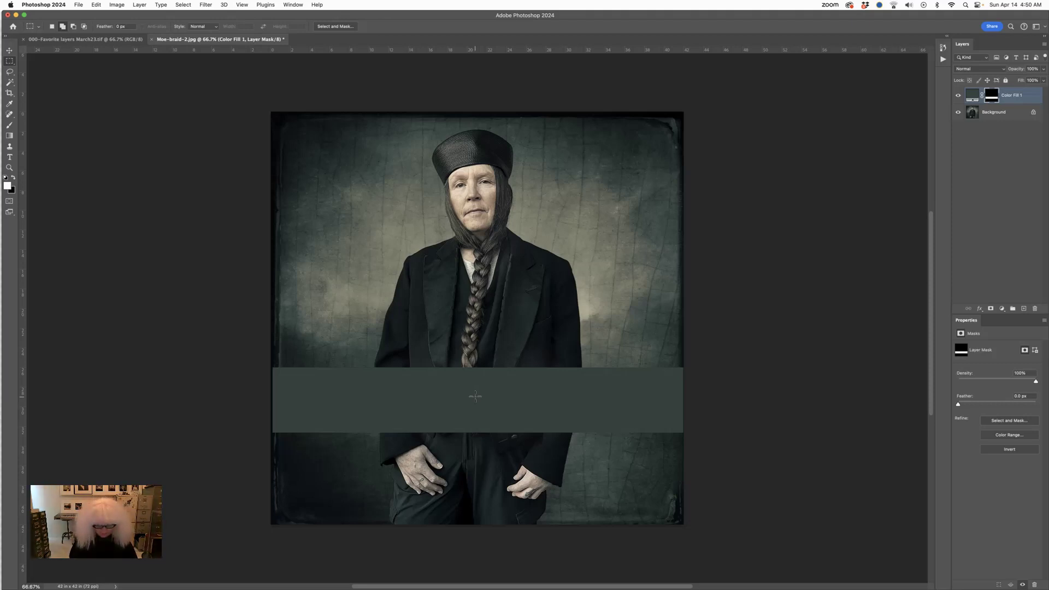
Step: With the Move tool active, try different opacities for the color fill layer and set it to 80%
{"action": "key", "text": "v"}
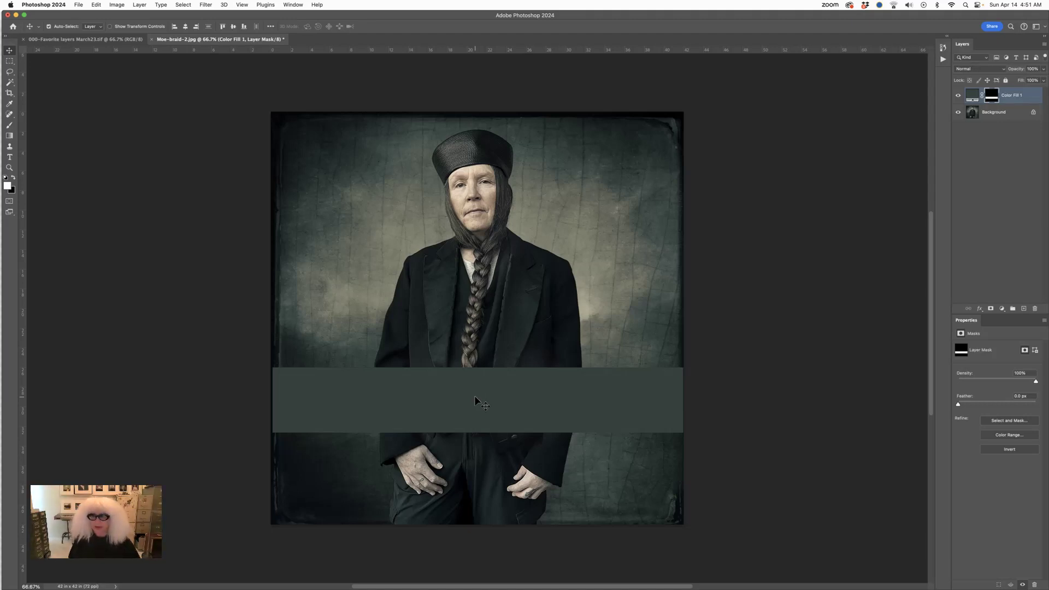
{"action": "key", "text": "5"}
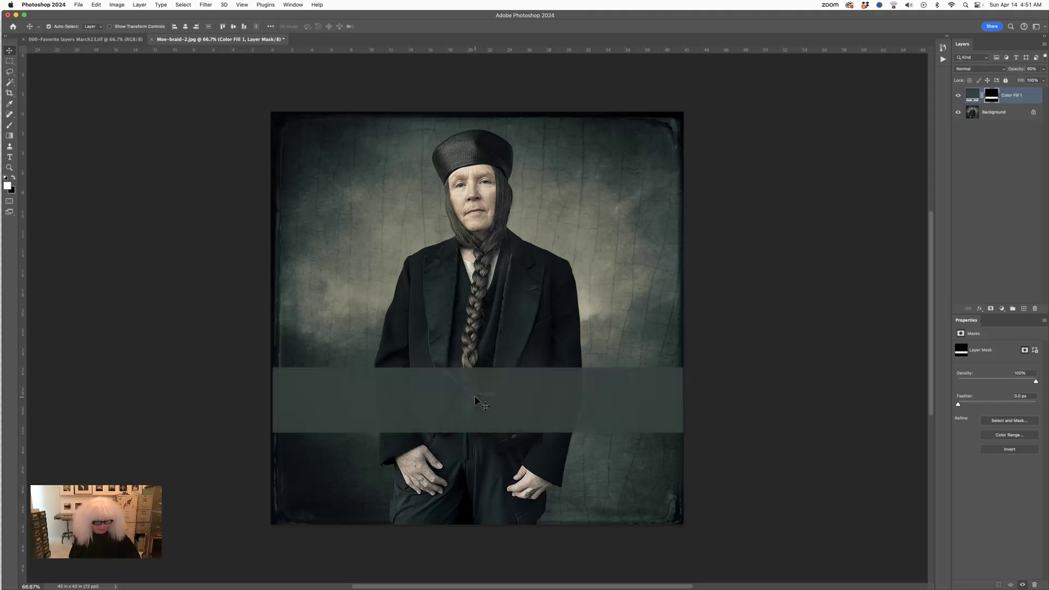
{"action": "key", "text": "3"}
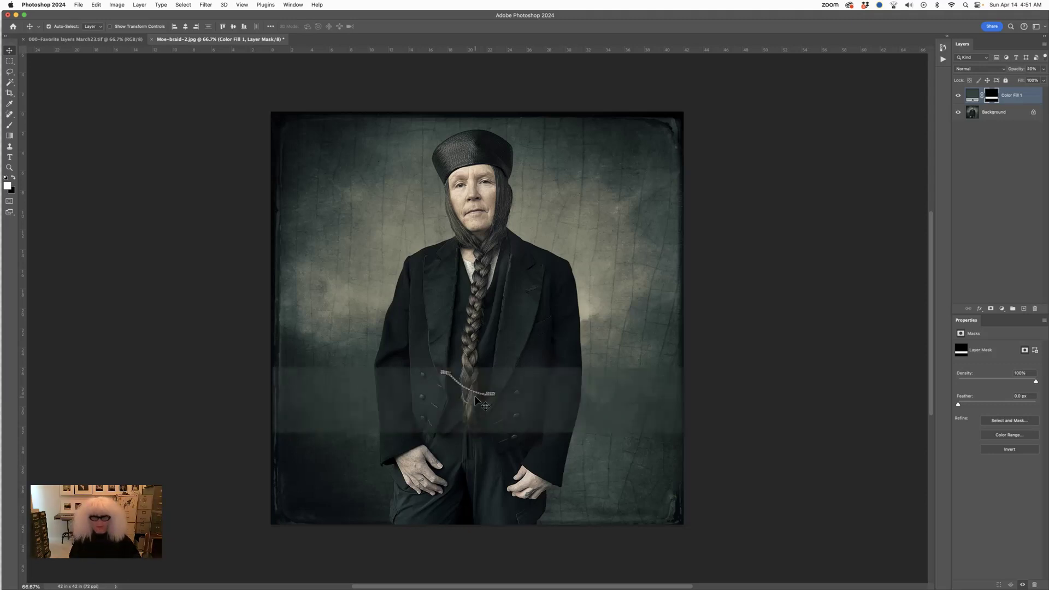
{"action": "key", "text": "5"}
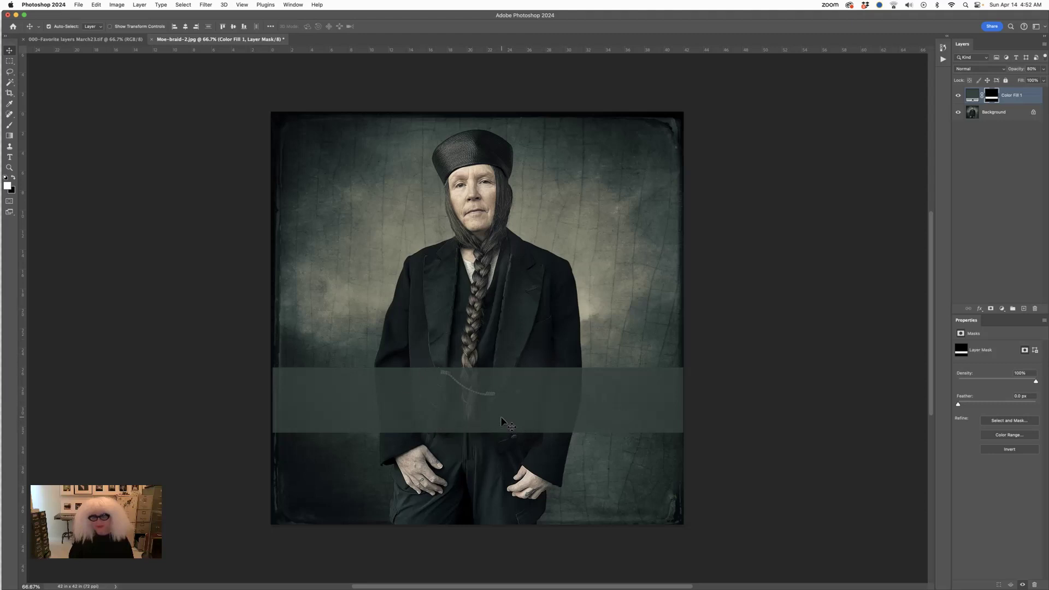
Step: Hide the color fill layer and activate the Elliptical Marquee tool
{"action": "left_click", "coordinate": [958, 96]}
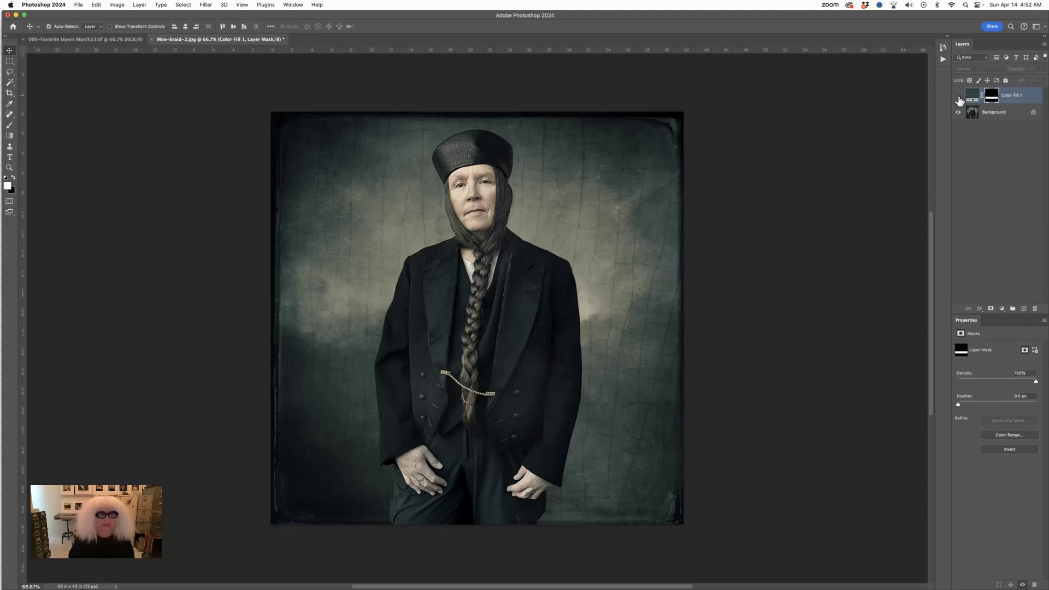
{"action": "key", "text": "m"}
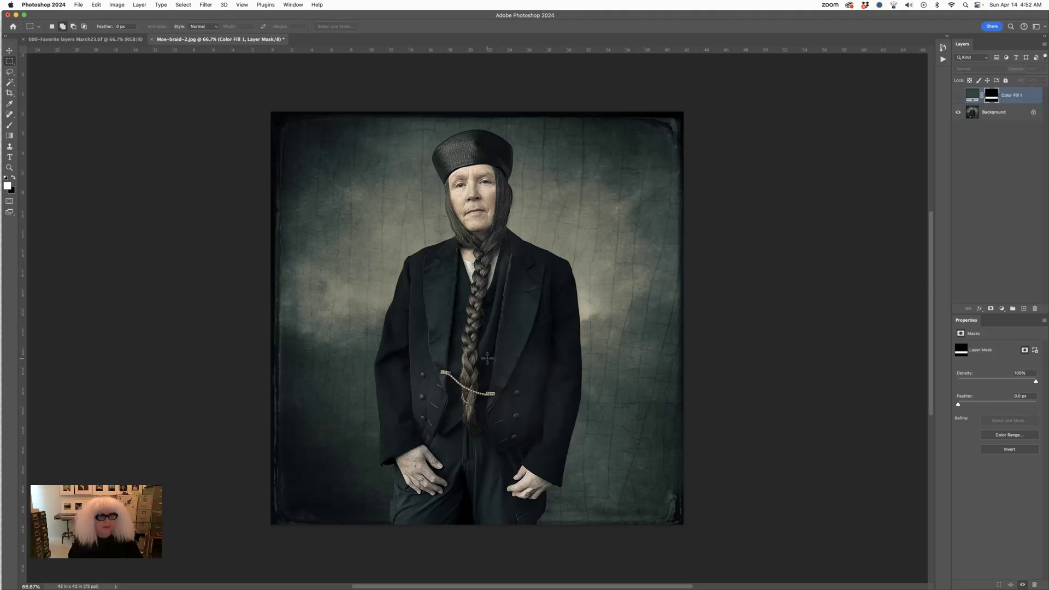
{"action": "key", "text": "shift+m"}
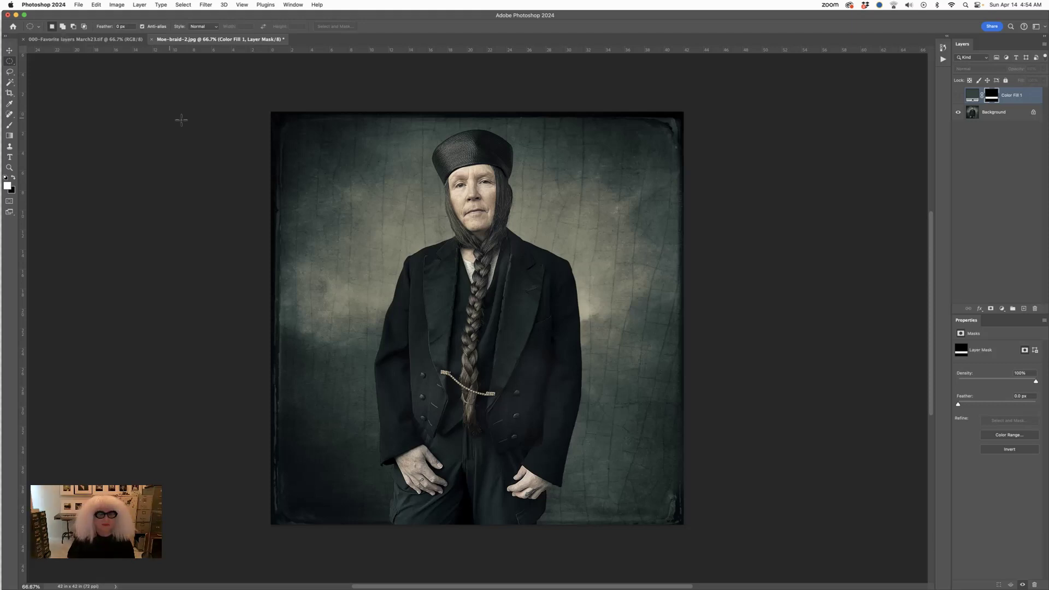
Step: Try out circular and oval selections at various spots on the backdrop and coat, using New Selection mode so each replaces the previous one
{"action": "left_click_drag", "start_coordinate": [315, 169], "coordinate": [385, 239]}
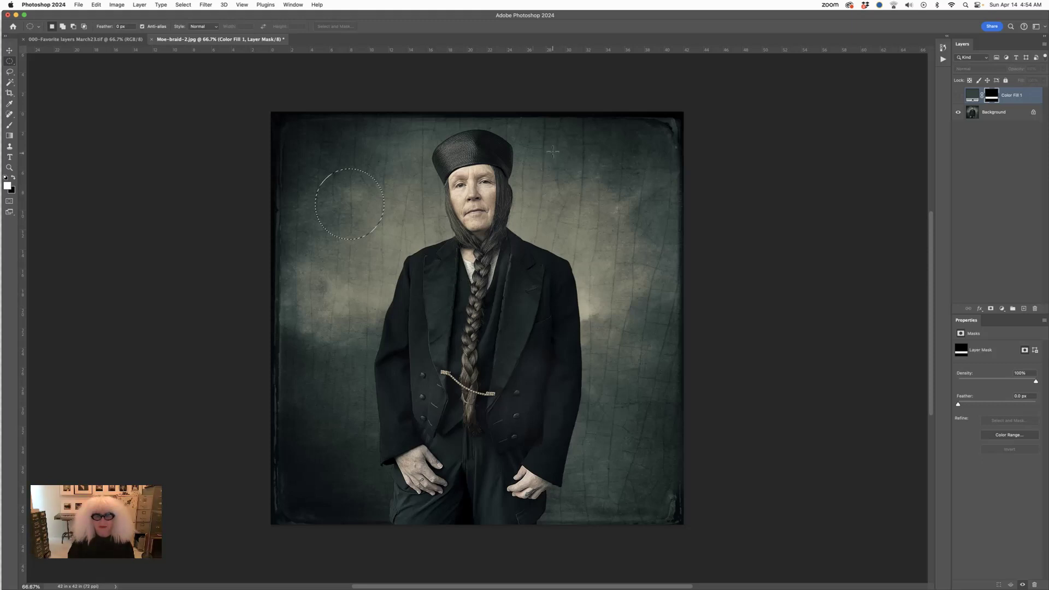
{"action": "left_click_drag", "start_coordinate": [553, 149], "coordinate": [632, 228]}
{"action": "mouse_move", "coordinate": [354, 239]}
{"action": "left_mouse_down"}
{"action": "mouse_move", "coordinate": [412, 274]}
{"action": "mouse_move", "coordinate": [409, 294]}
{"action": "left_mouse_up"}
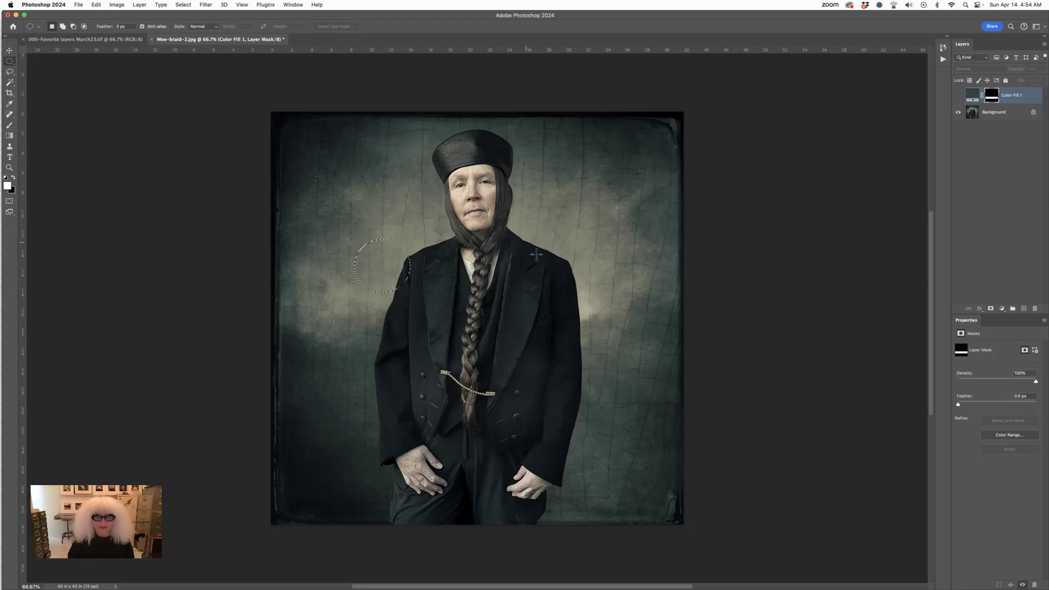
{"action": "left_click_drag", "start_coordinate": [515, 308], "coordinate": [569, 346]}
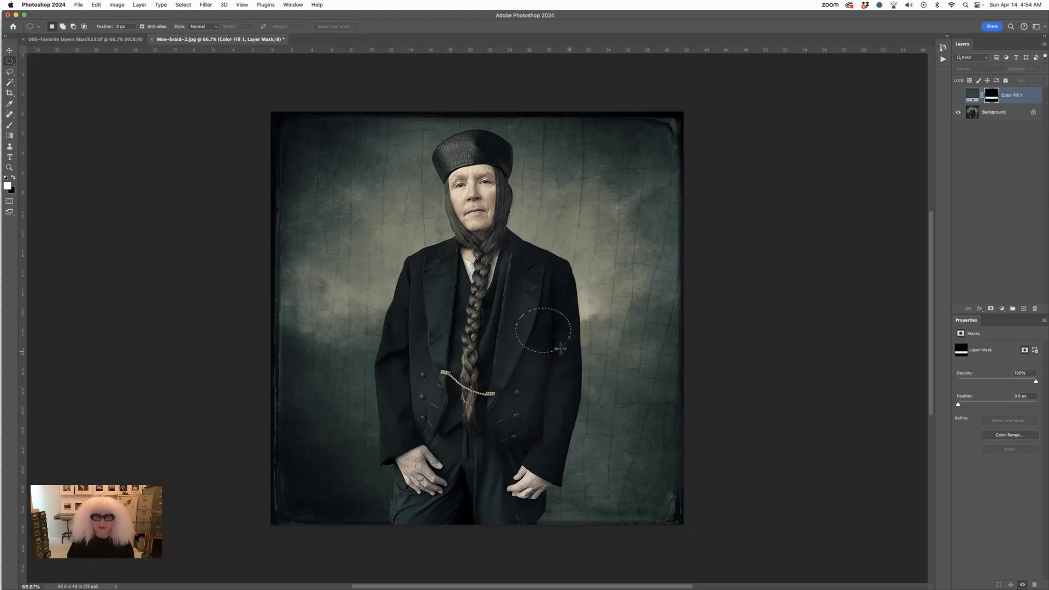
{"action": "left_click_drag", "start_coordinate": [434, 275], "coordinate": [471, 320]}
{"action": "left_click_drag", "start_coordinate": [502, 351], "coordinate": [570, 422]}
{"action": "mouse_move", "coordinate": [526, 275]}
{"action": "left_mouse_down"}
{"action": "mouse_move", "coordinate": [570, 295]}
{"action": "mouse_move", "coordinate": [568, 307]}
{"action": "left_mouse_up"}
{"action": "left_click_drag", "start_coordinate": [374, 273], "coordinate": [444, 339]}
{"action": "left_click_drag", "start_coordinate": [499, 392], "coordinate": [563, 449]}
{"action": "left_click_drag", "start_coordinate": [567, 219], "coordinate": [587, 269]}
{"action": "left_click_drag", "start_coordinate": [371, 263], "coordinate": [445, 304]}
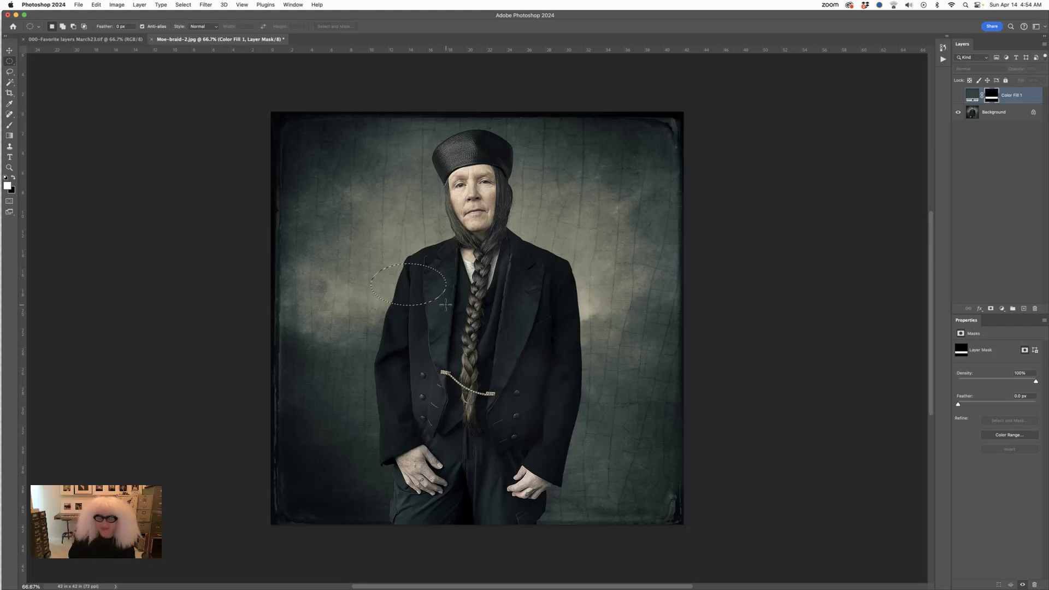
{"action": "left_click_drag", "start_coordinate": [334, 350], "coordinate": [384, 395]}
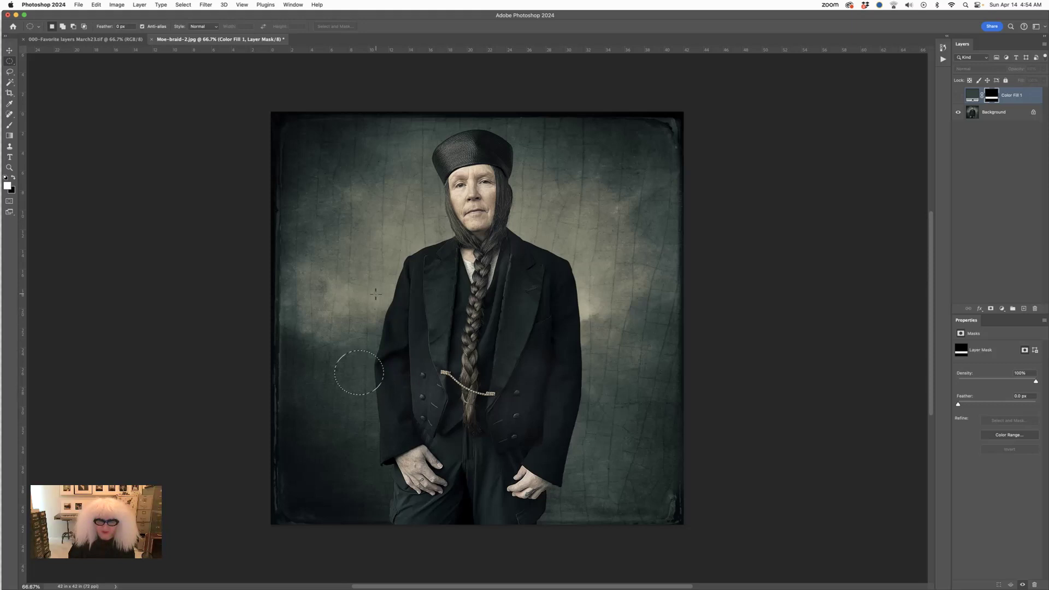
{"action": "left_click_drag", "start_coordinate": [535, 269], "coordinate": [574, 319]}
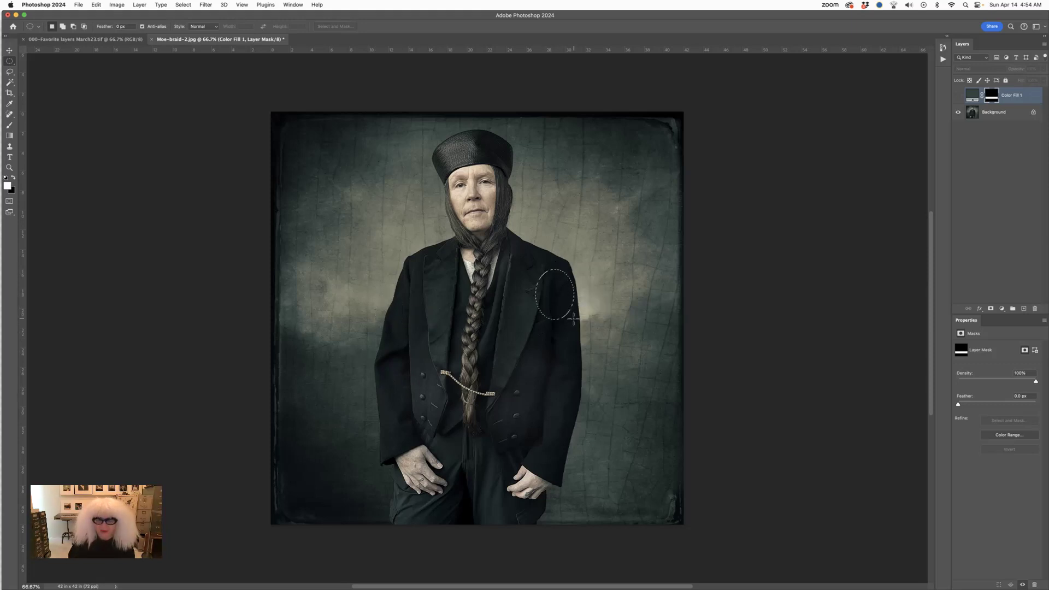
{"action": "left_click_drag", "start_coordinate": [523, 380], "coordinate": [580, 427]}
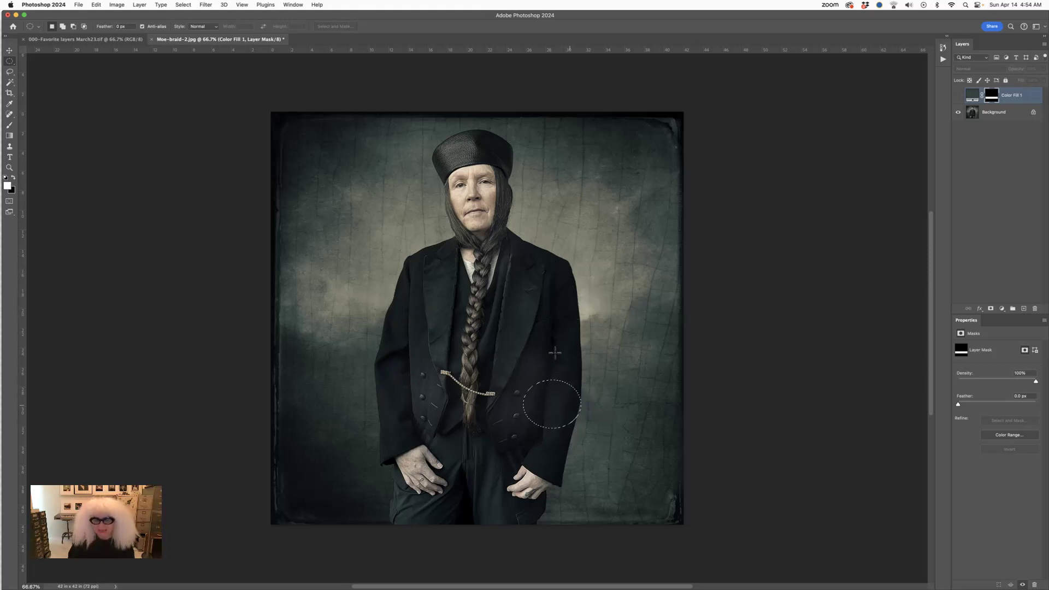
{"action": "left_click_drag", "start_coordinate": [544, 304], "coordinate": [586, 341]}
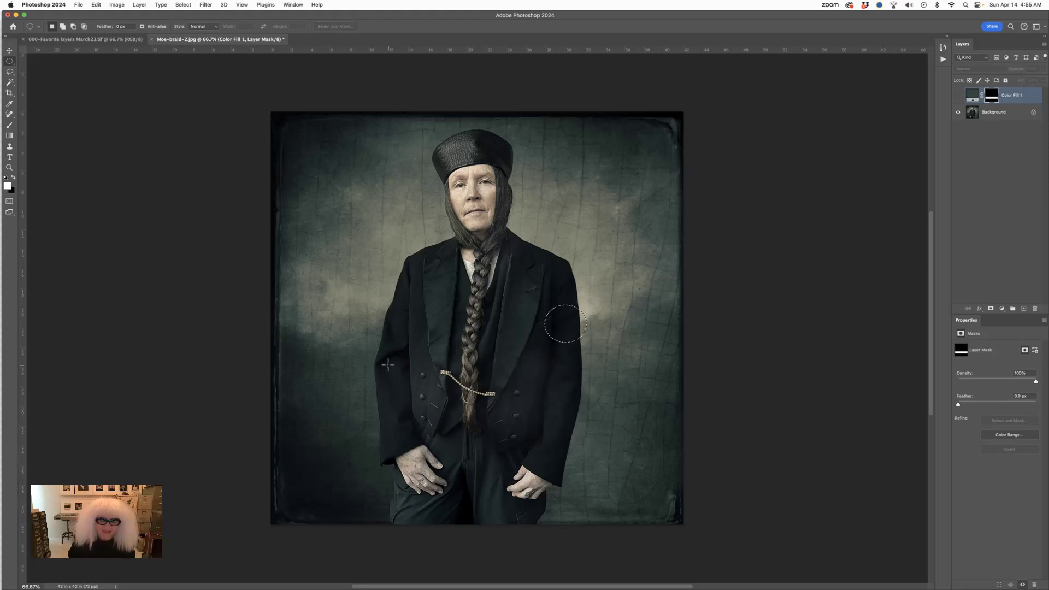
{"action": "left_click_drag", "start_coordinate": [413, 356], "coordinate": [447, 391]}
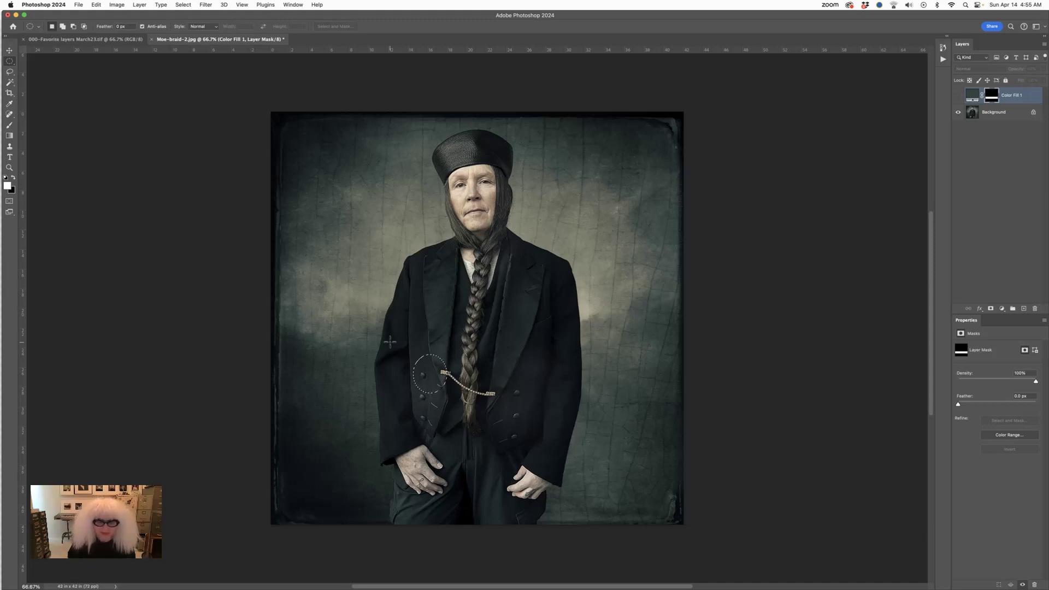
Step: Select a circle on the coat beside the braid, and add separate ellipses over both shoulders and the figure's left arm
{"action": "left_click_drag", "start_coordinate": [419, 294], "coordinate": [464, 340]}
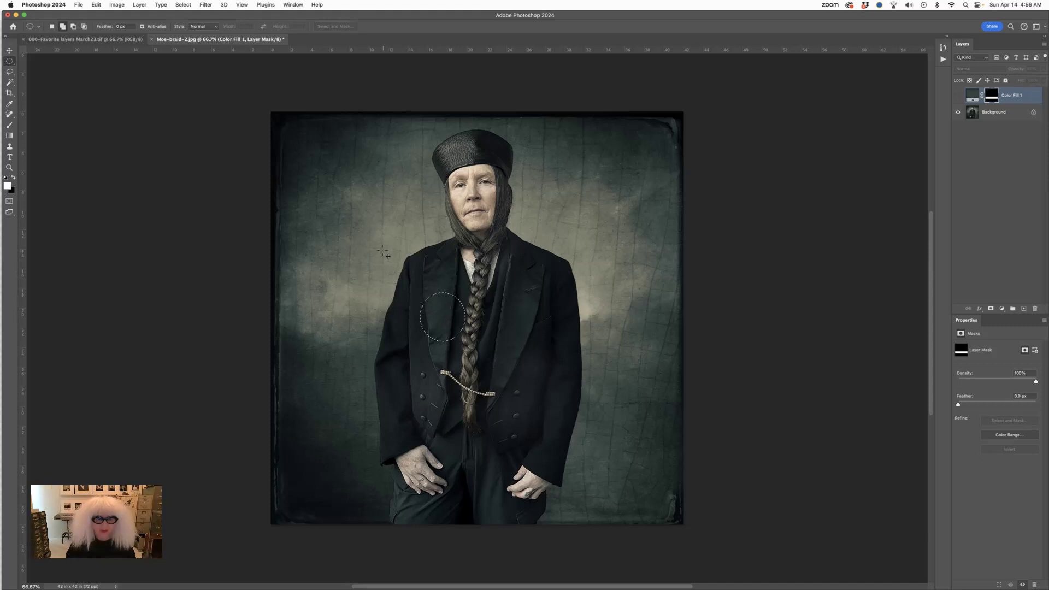
{"action": "left_click_drag", "start_coordinate": [362, 229], "coordinate": [422, 281]}
{"action": "mouse_move", "coordinate": [569, 226]}
{"action": "left_mouse_down"}
{"action": "mouse_move", "coordinate": [606, 276]}
{"action": "mouse_move", "coordinate": [603, 302]}
{"action": "left_mouse_up"}
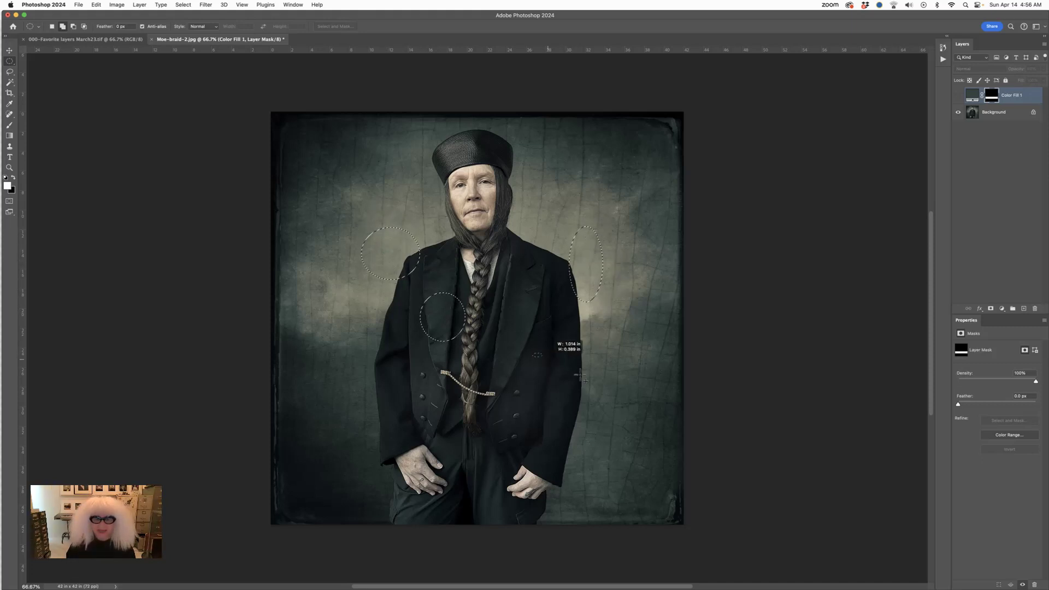
{"action": "left_click_drag", "start_coordinate": [625, 391], "coordinate": [532, 353]}
{"action": "left_click_drag", "start_coordinate": [564, 304], "coordinate": [531, 328]}
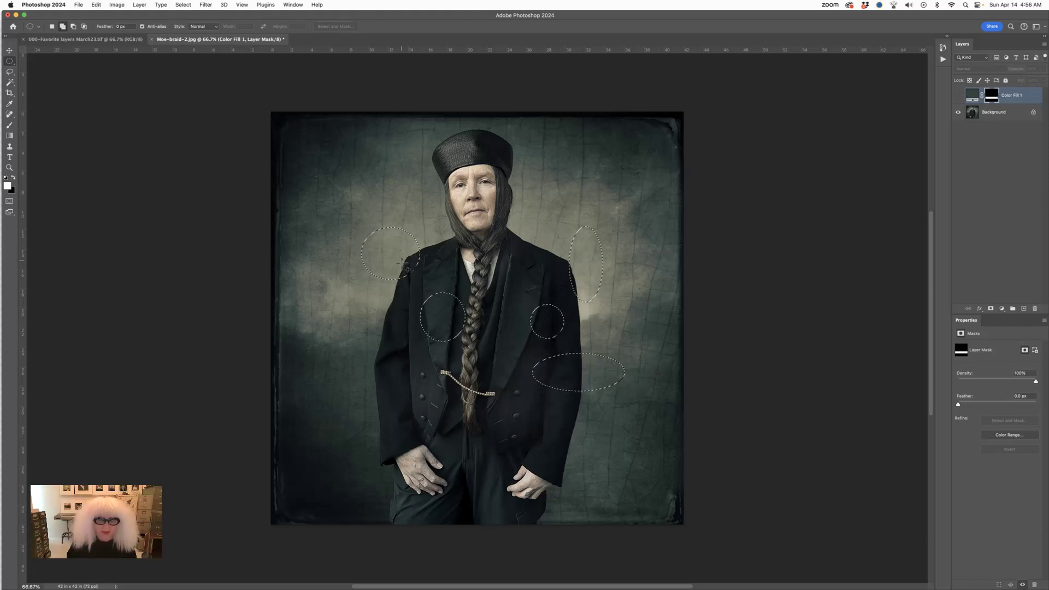
Step: Add overlapping ellipses on both sides of the figure to grow the separate circles into larger irregular selection shapes
{"action": "left_click_drag", "start_coordinate": [391, 263], "coordinate": [450, 327]}
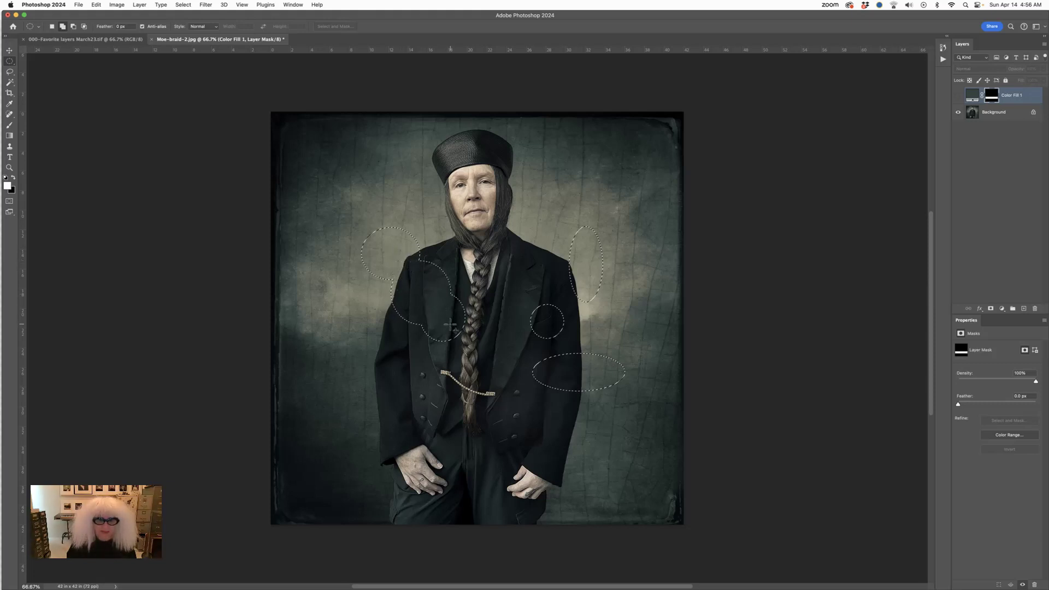
{"action": "left_click_drag", "start_coordinate": [549, 326], "coordinate": [595, 360]}
{"action": "left_click_drag", "start_coordinate": [555, 216], "coordinate": [598, 249]}
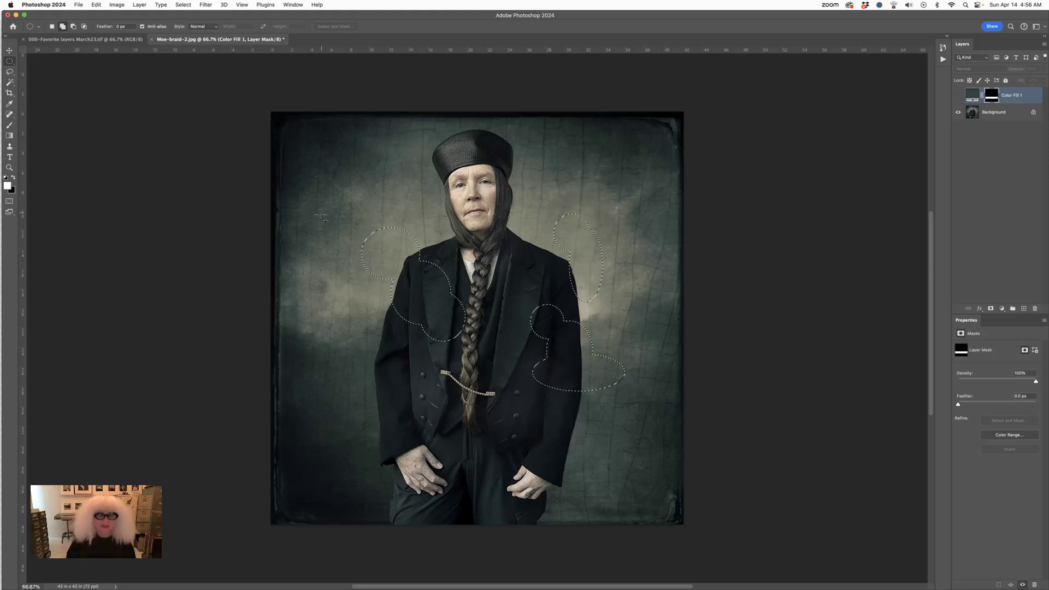
{"action": "left_click_drag", "start_coordinate": [327, 266], "coordinate": [385, 313]}
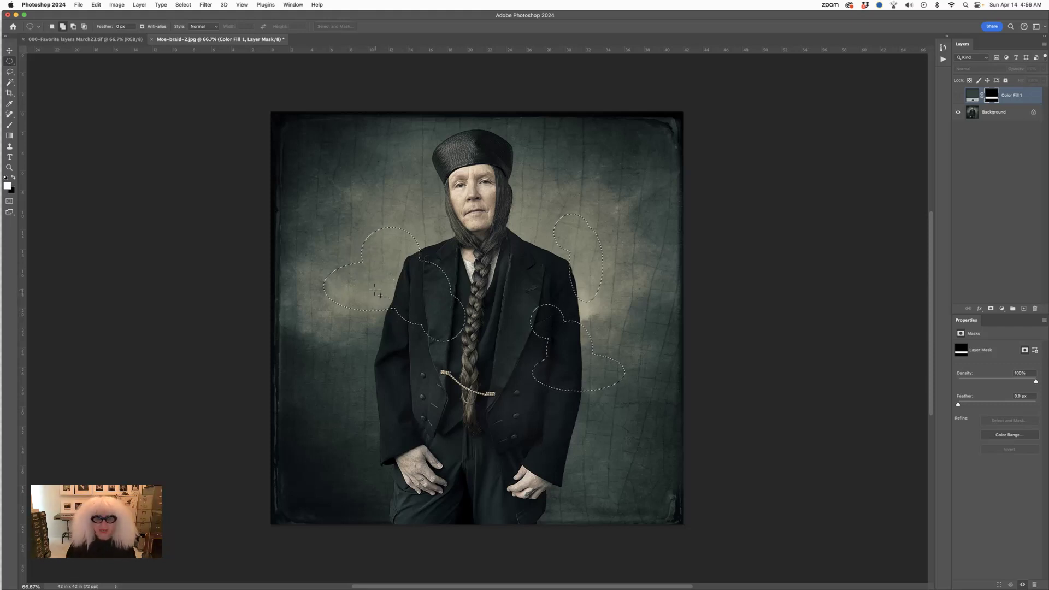
{"action": "left_click_drag", "start_coordinate": [385, 303], "coordinate": [436, 353]}
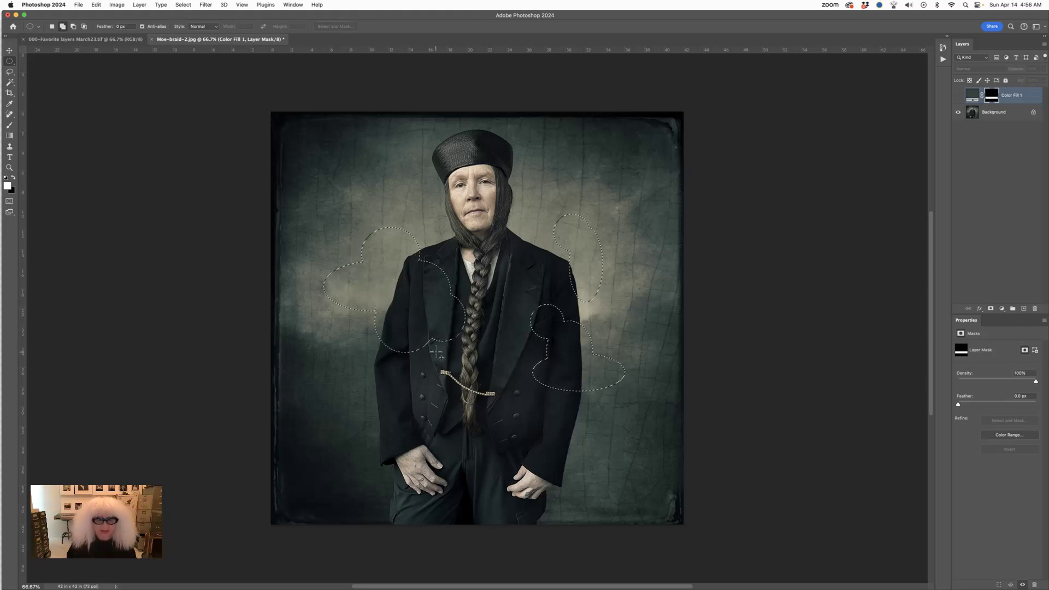
{"action": "left_click_drag", "start_coordinate": [578, 313], "coordinate": [627, 356]}
{"action": "left_click_drag", "start_coordinate": [522, 347], "coordinate": [571, 382]}
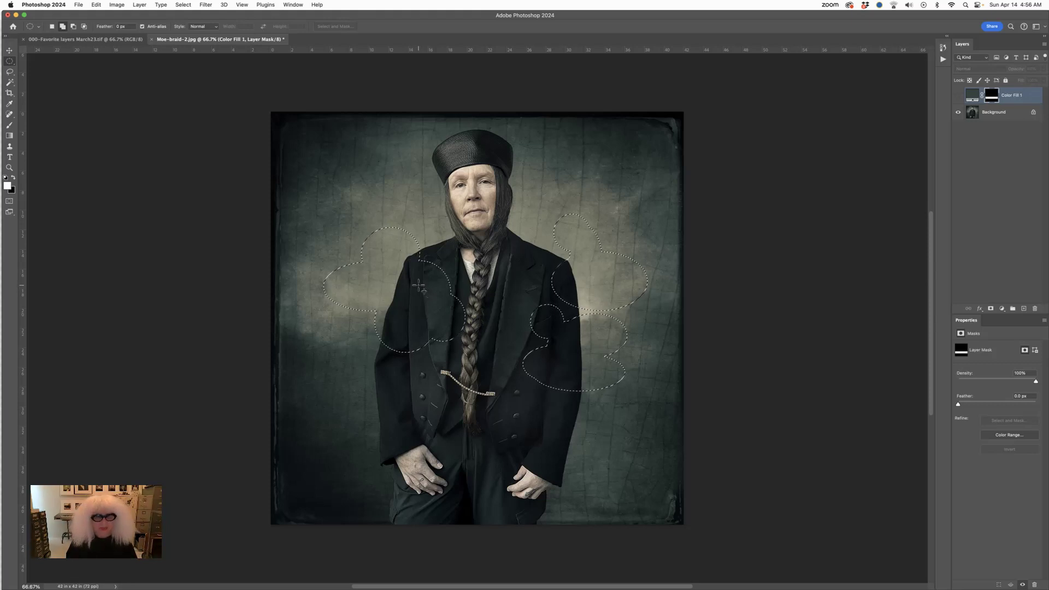
{"action": "left_click_drag", "start_coordinate": [522, 306], "coordinate": [594, 387]}
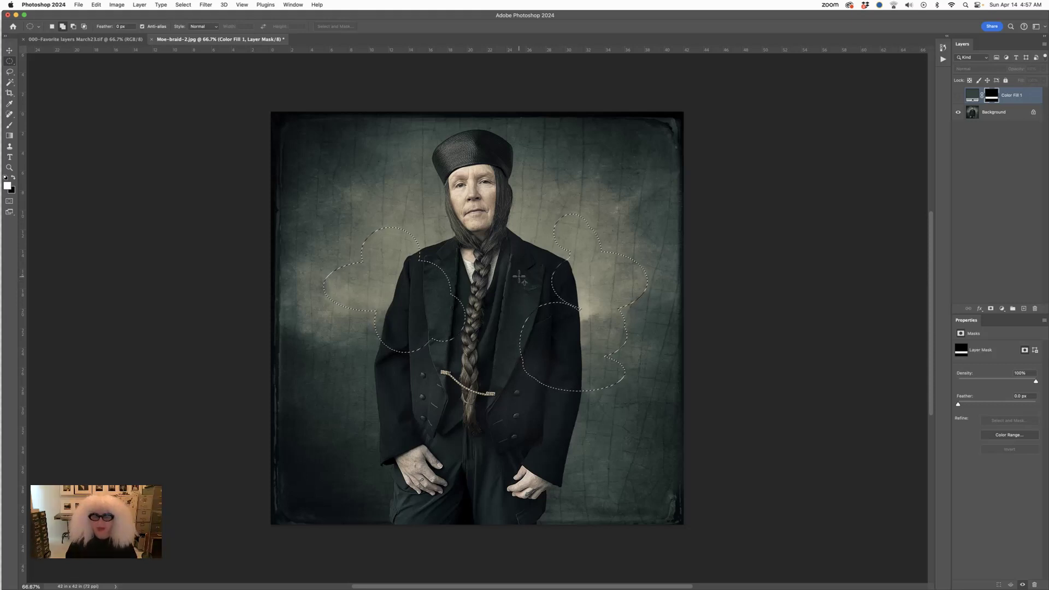
Step: Subtract ellipses from the selection around the figure's left shoulder and the backdrop beside that arm
{"action": "key", "text": "alt"}
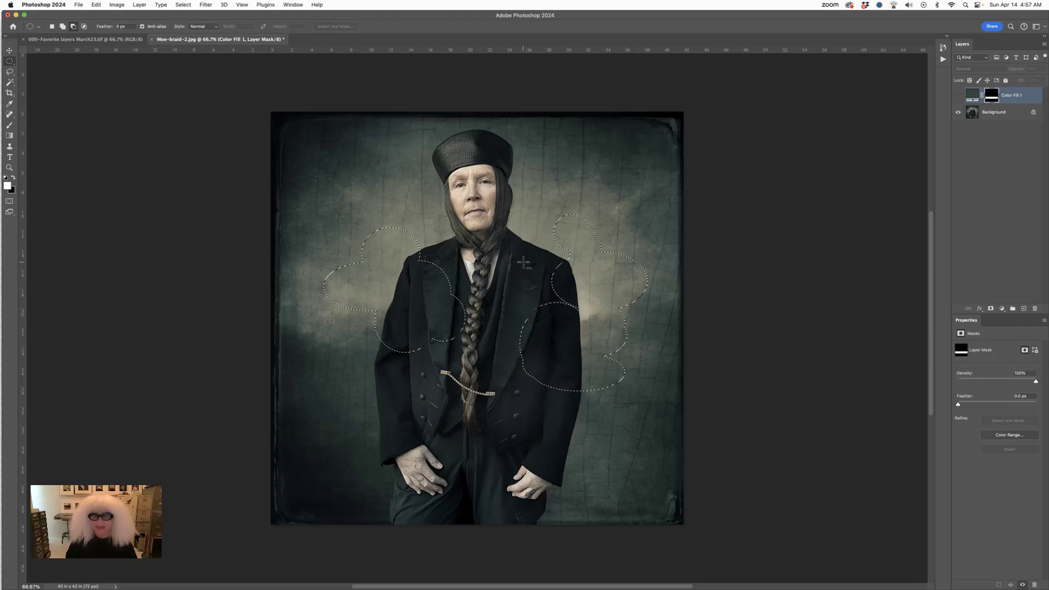
{"action": "left_click_drag", "start_coordinate": [539, 207], "coordinate": [597, 264]}
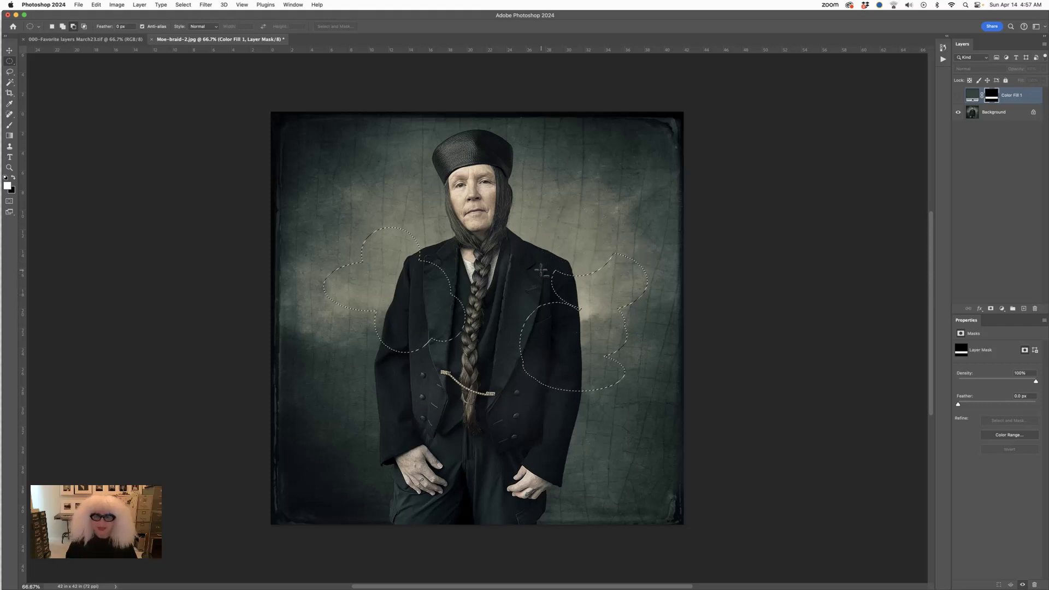
{"action": "left_click_drag", "start_coordinate": [593, 331], "coordinate": [593, 331]}
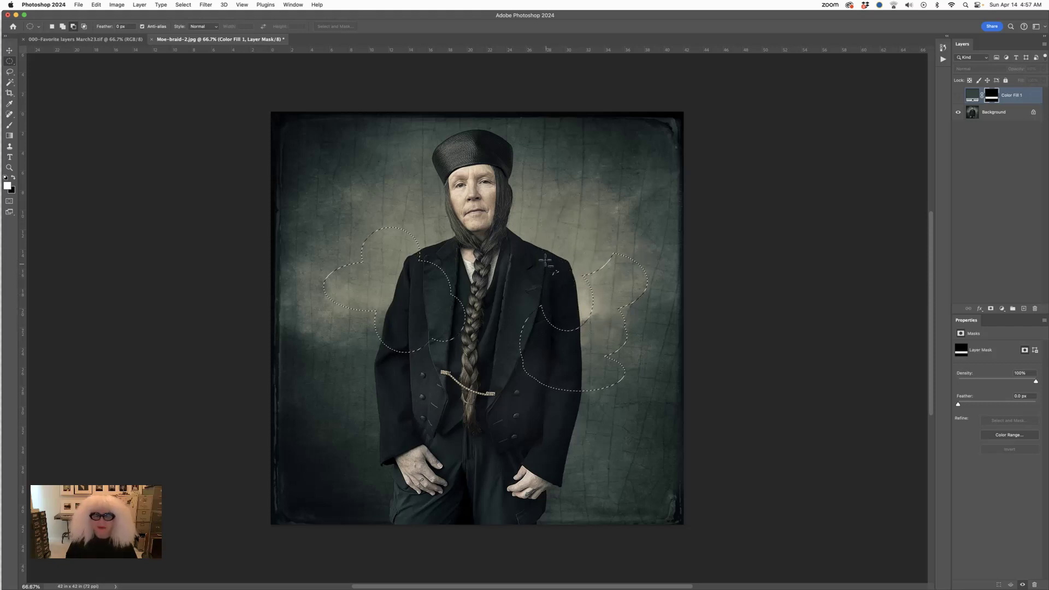
{"action": "left_click_drag", "start_coordinate": [575, 295], "coordinate": [575, 295]}
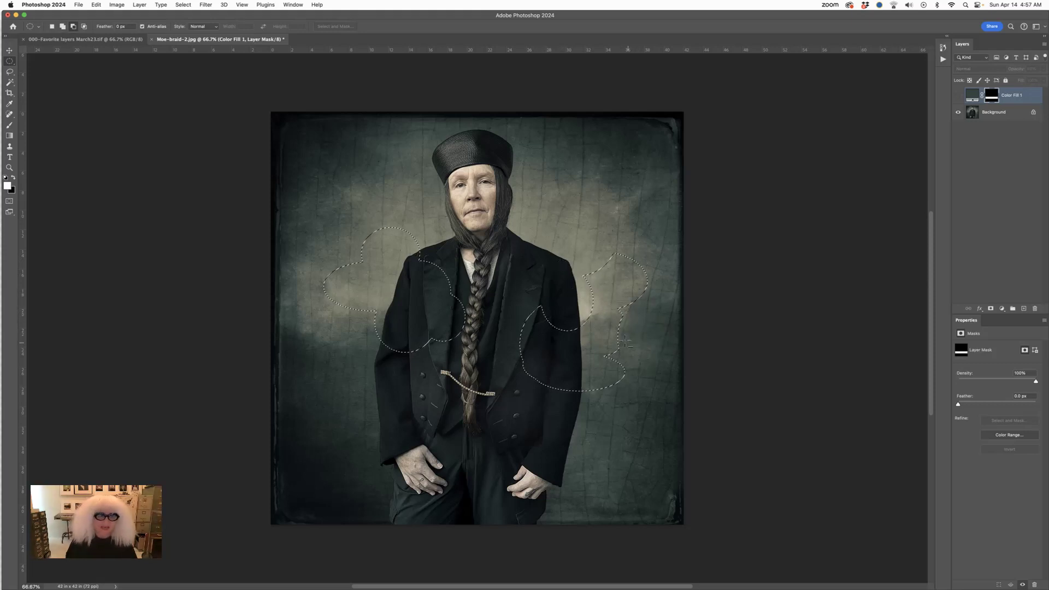
{"action": "left_click", "coordinate": [74, 27]}
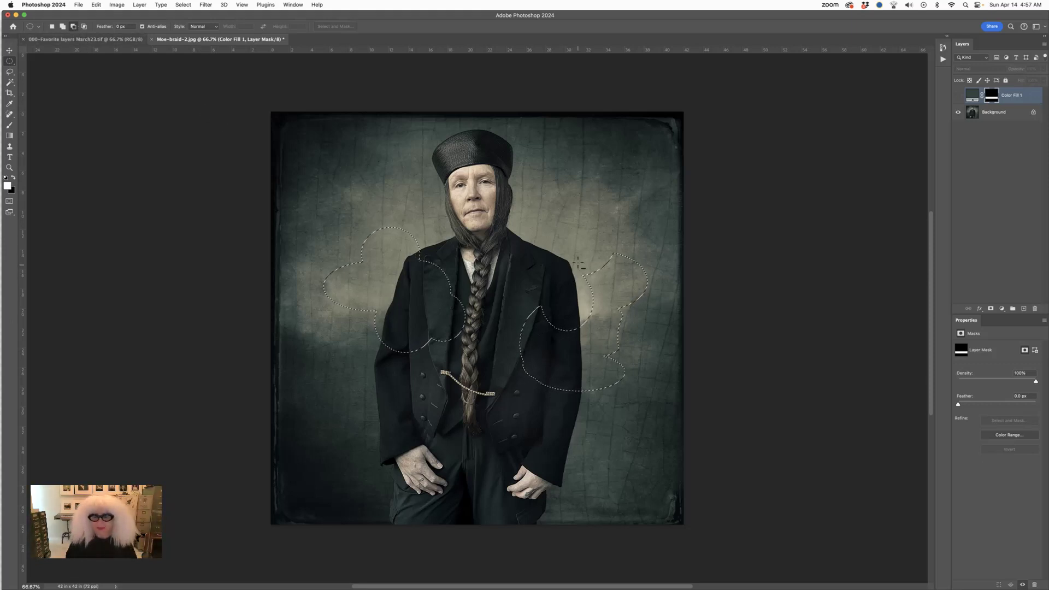
{"action": "left_click_drag", "start_coordinate": [574, 236], "coordinate": [679, 323]}
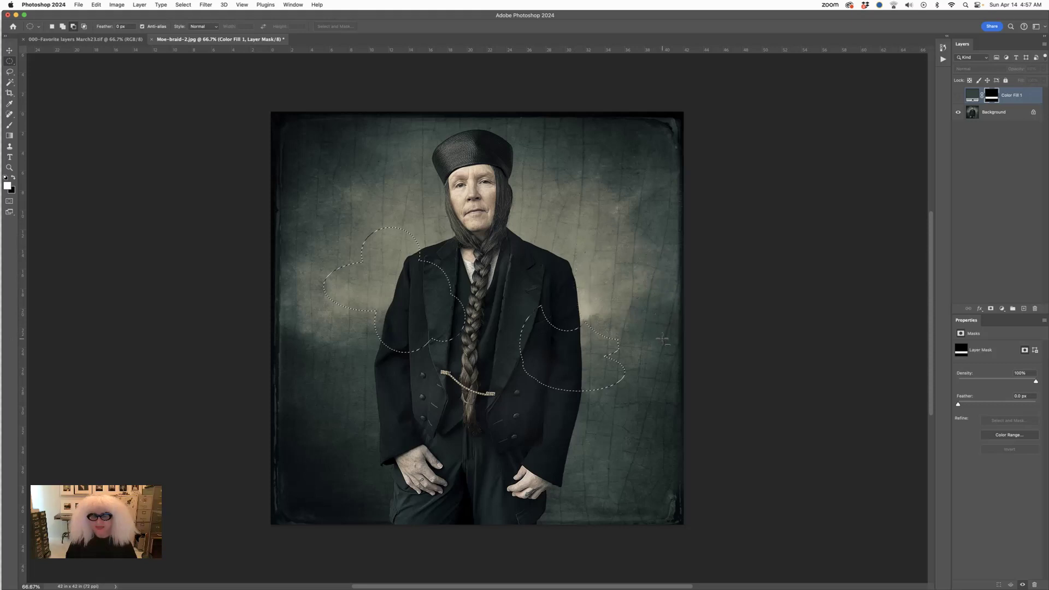
{"action": "left_click_drag", "start_coordinate": [598, 334], "coordinate": [615, 365]}
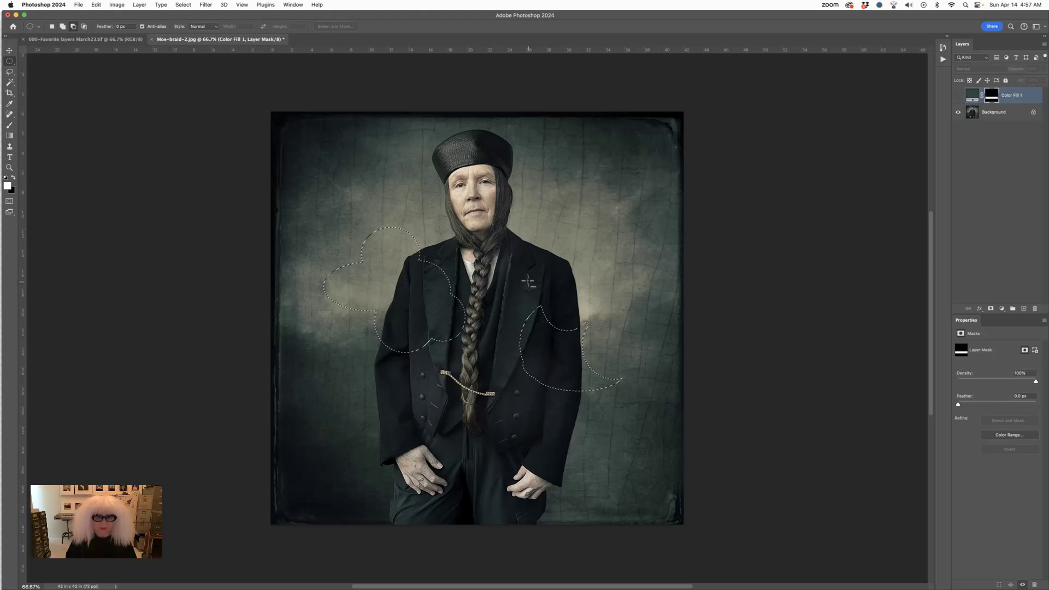
Step: Add an ellipse over the figure's left upper arm, and subtract ellipses to cut round holes inside both selection shapes
{"action": "key", "text": "shift"}
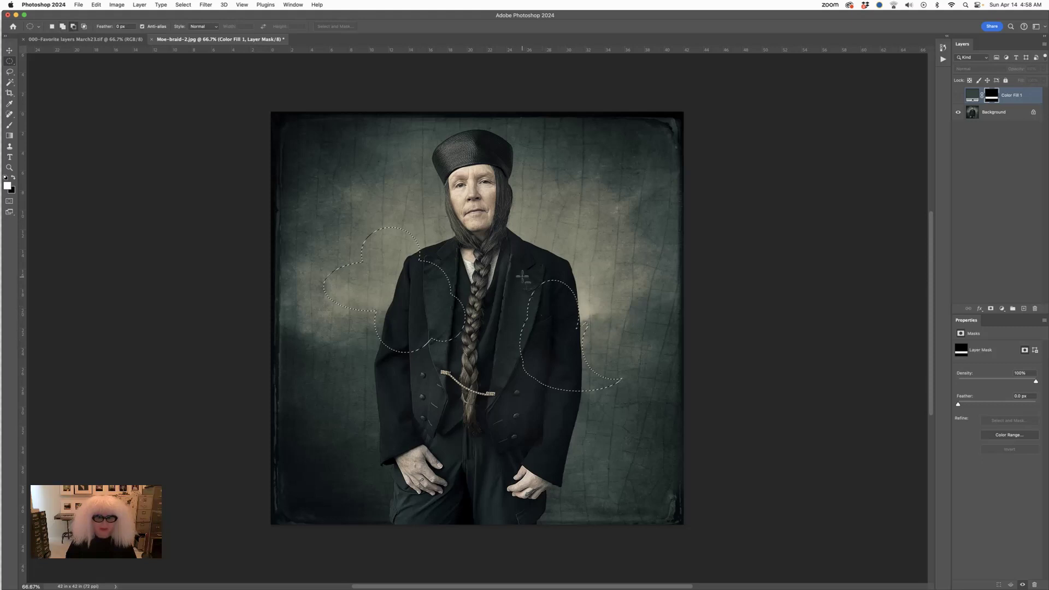
{"action": "left_click_drag", "start_coordinate": [574, 319], "coordinate": [572, 317]}
{"action": "left_click_drag", "start_coordinate": [387, 278], "coordinate": [433, 319]}
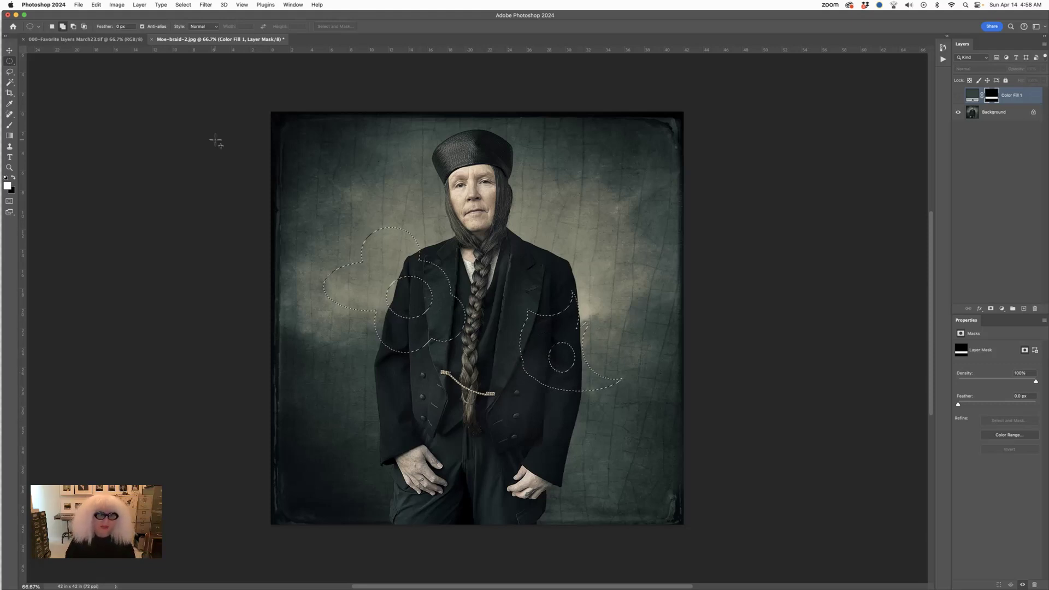
Step: In Add to Selection mode, draw large ellipses over both selection shapes to fill their holes and extend their outlines
{"action": "left_click", "coordinate": [62, 27]}
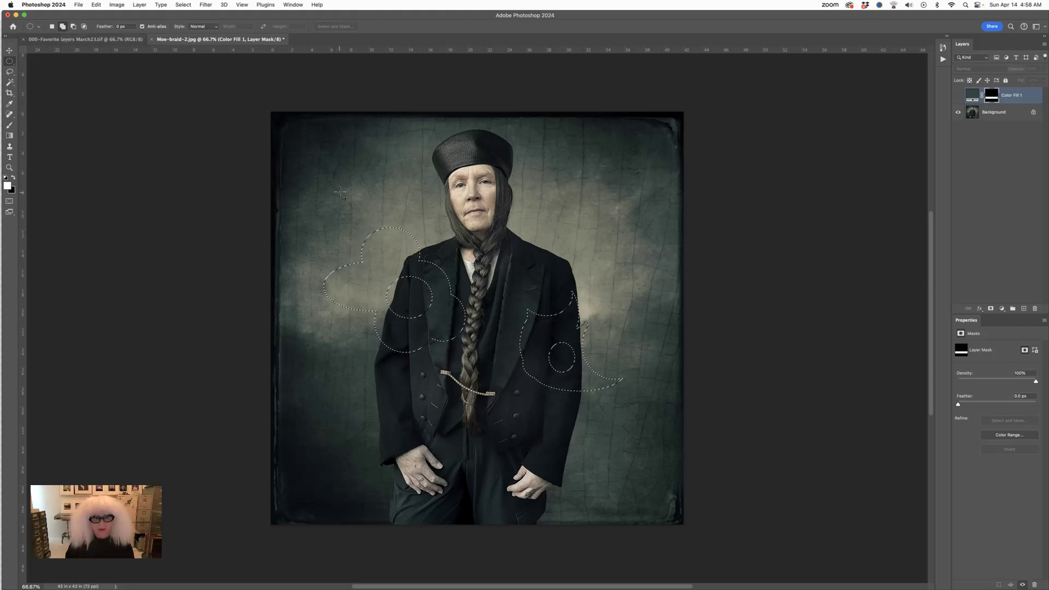
{"action": "left_click_drag", "start_coordinate": [402, 267], "coordinate": [402, 267]}
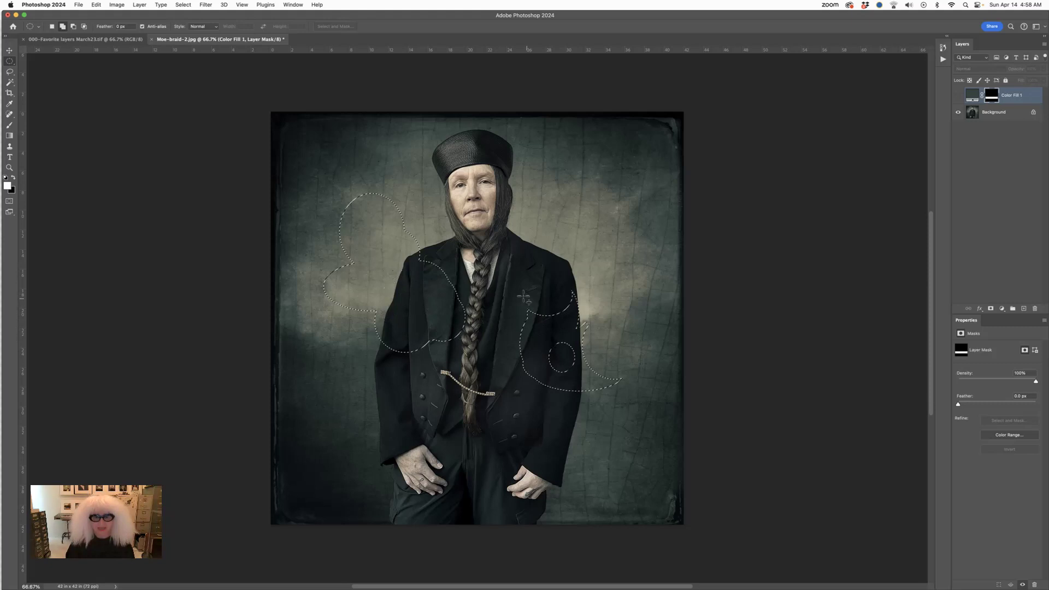
{"action": "left_click_drag", "start_coordinate": [608, 395], "coordinate": [636, 424]}
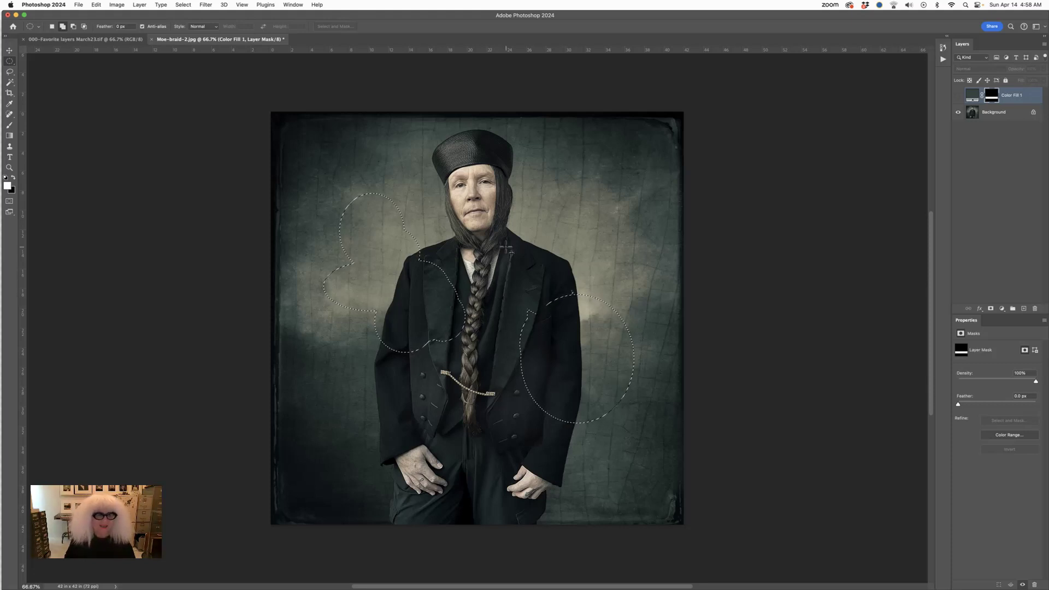
Step: Intersect the selection with an ellipse drawn across the figure's left upper arm and the adjacent backdrop
{"action": "left_click", "coordinate": [85, 27]}
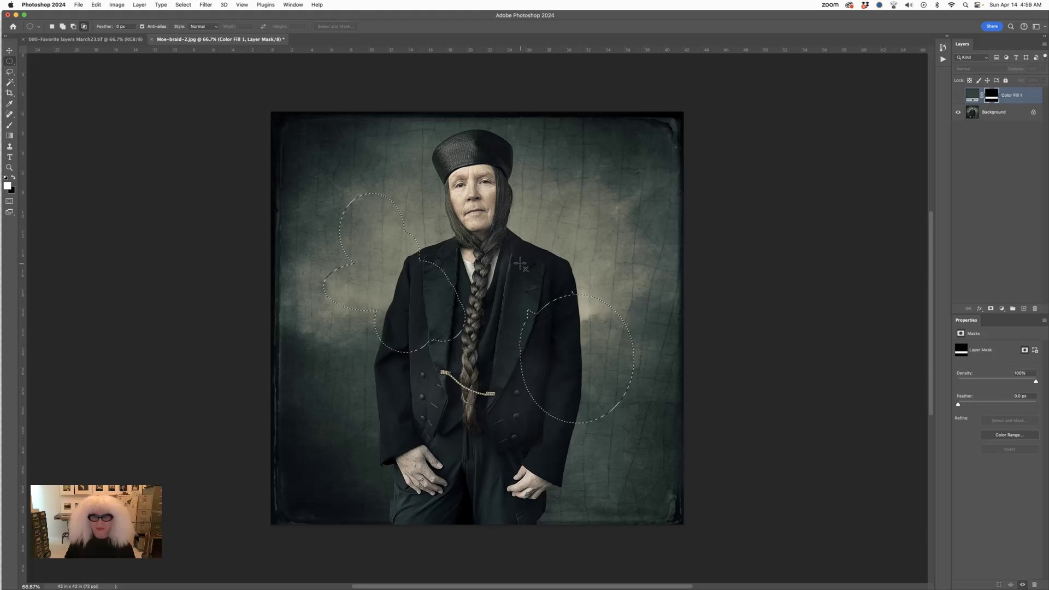
{"action": "left_click_drag", "start_coordinate": [521, 264], "coordinate": [631, 336]}
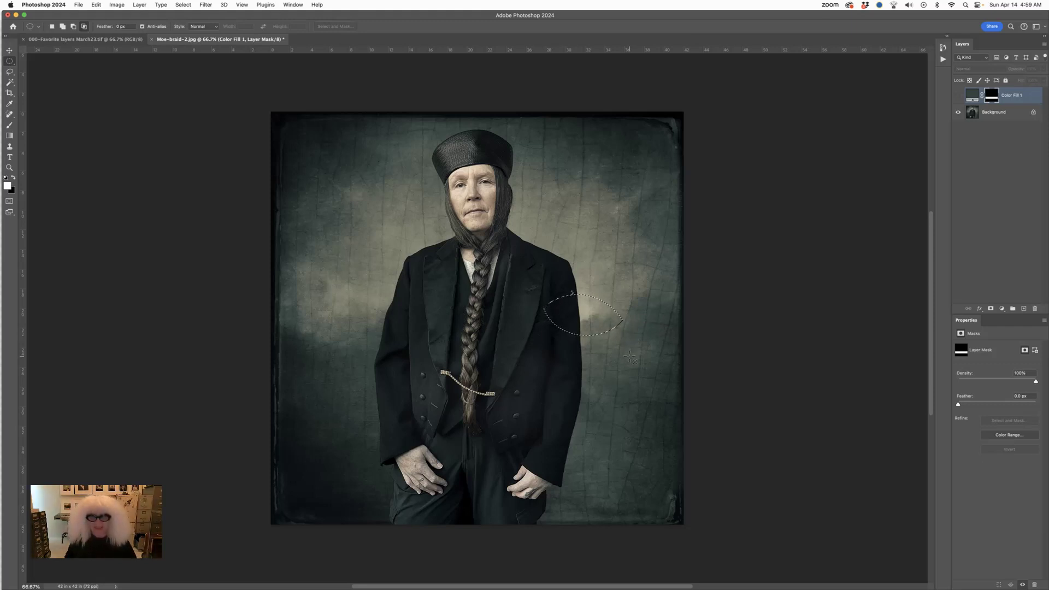
Step: Replace the current selection with an ellipse over the figure's chest, intersect it with a second overlapping ellipse, and deselect
{"action": "key", "text": "super+d"}
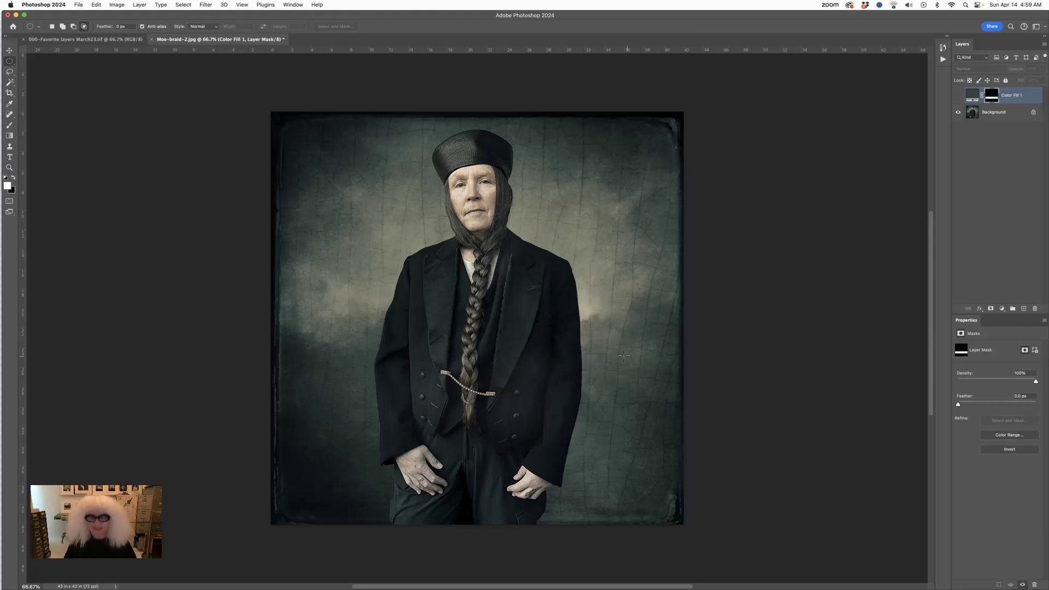
{"action": "left_click_drag", "start_coordinate": [423, 286], "coordinate": [544, 369]}
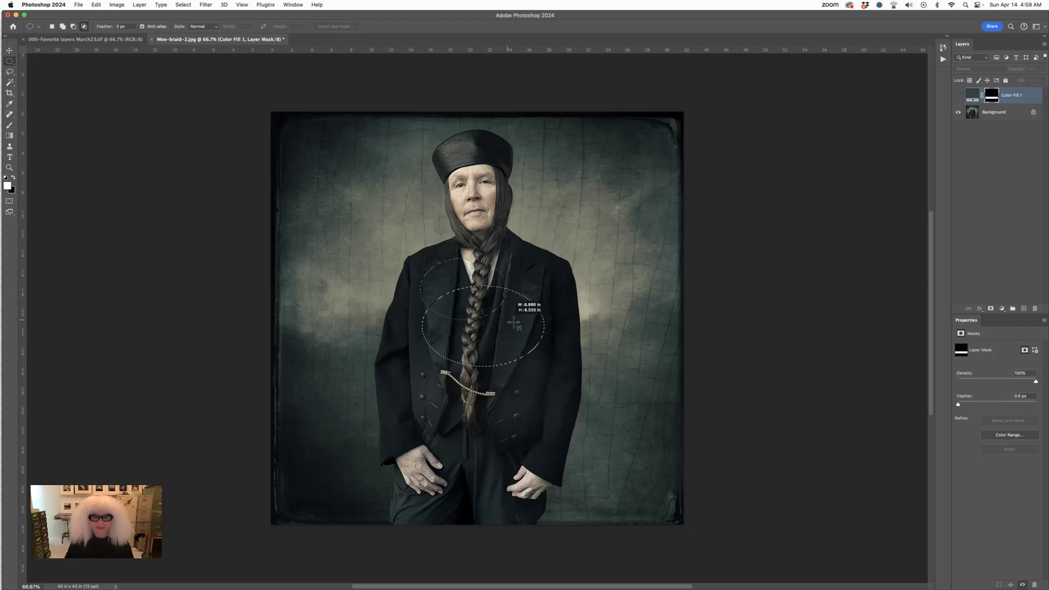
{"action": "left_click_drag", "start_coordinate": [534, 332], "coordinate": [551, 340]}
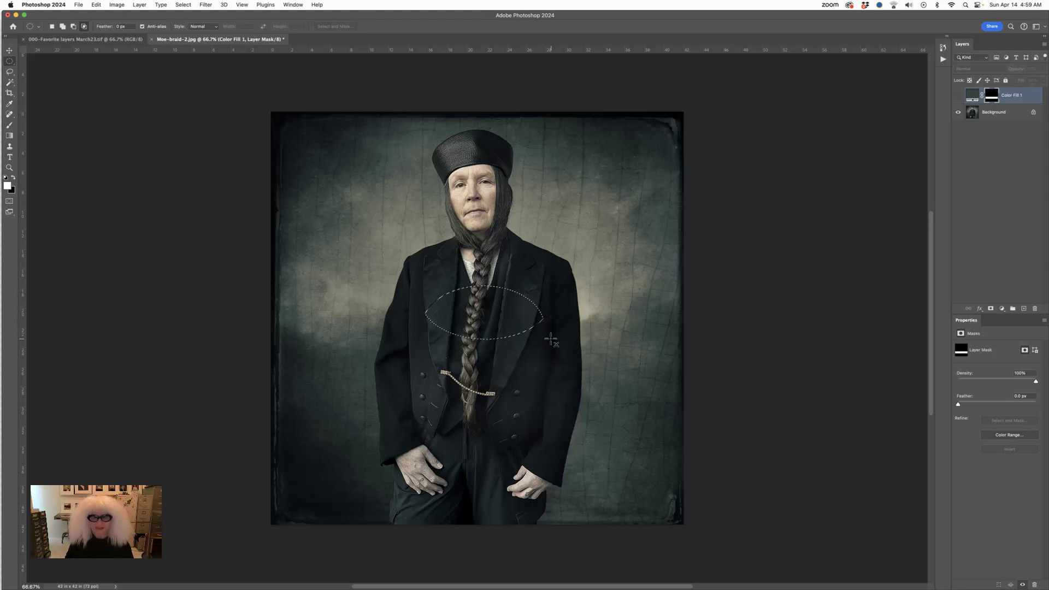
{"action": "left_click", "coordinate": [491, 356]}
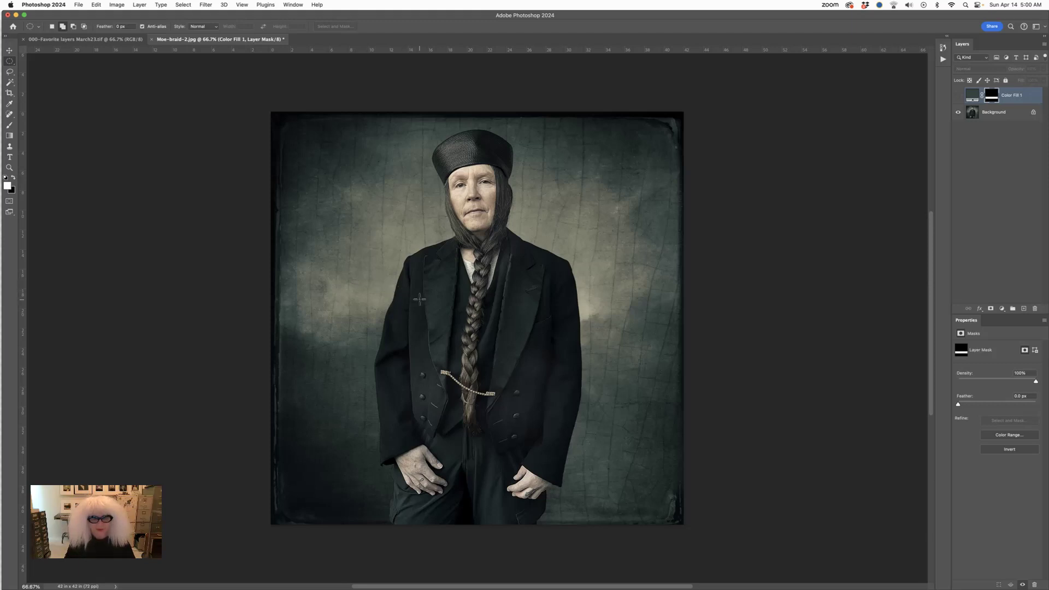
Step: Draw an ellipse over the vest, subtract an overlapping ellipse from its upper part, draw a larger one across the remainder, and deselect
{"action": "left_click_drag", "start_coordinate": [418, 298], "coordinate": [486, 354]}
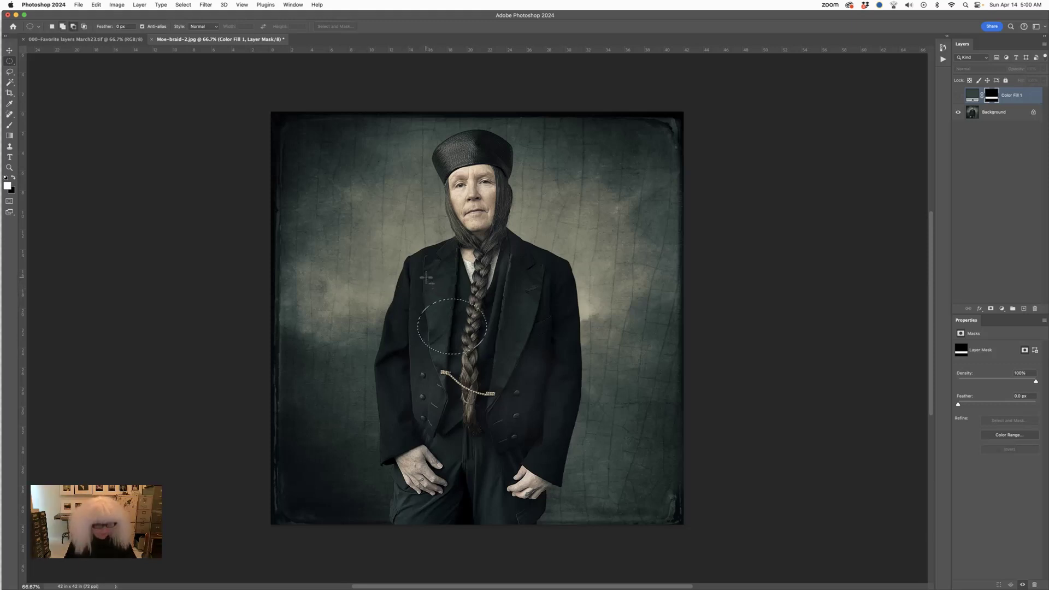
{"action": "left_click_drag", "start_coordinate": [424, 275], "coordinate": [481, 325]}
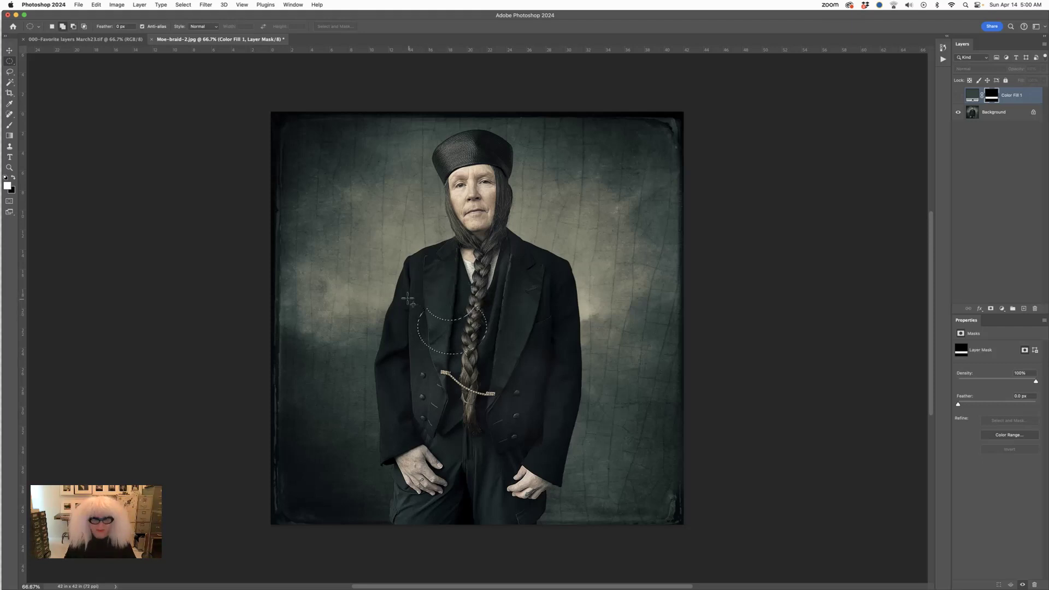
{"action": "left_click_drag", "start_coordinate": [408, 298], "coordinate": [526, 381]}
{"action": "left_click", "coordinate": [545, 196]}
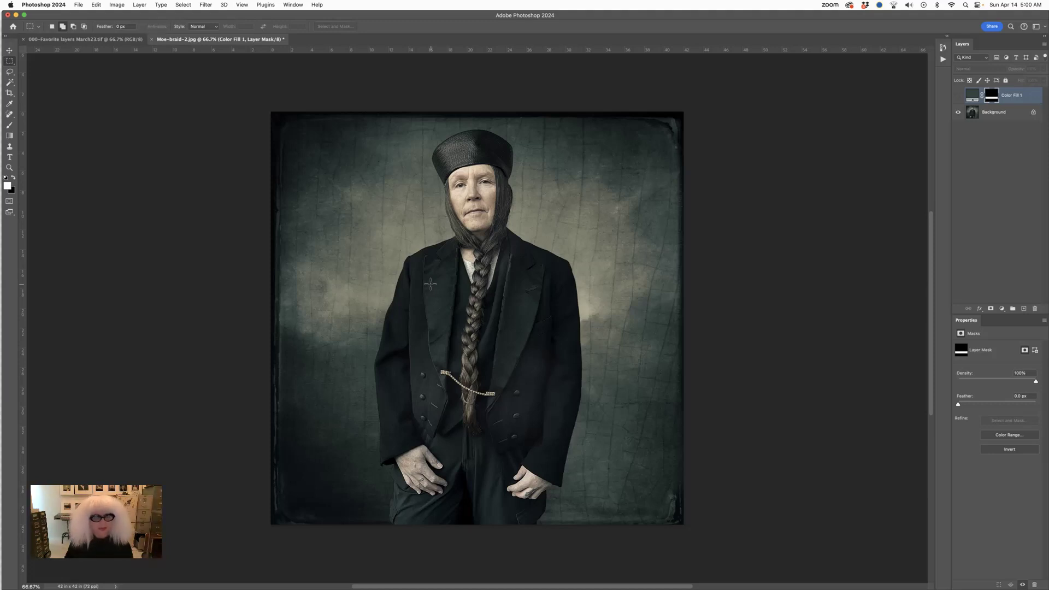
Step: Draw practice rectangular selections over the figure's chest and around the head, clearing each one
{"action": "left_click_drag", "start_coordinate": [416, 299], "coordinate": [550, 373]}
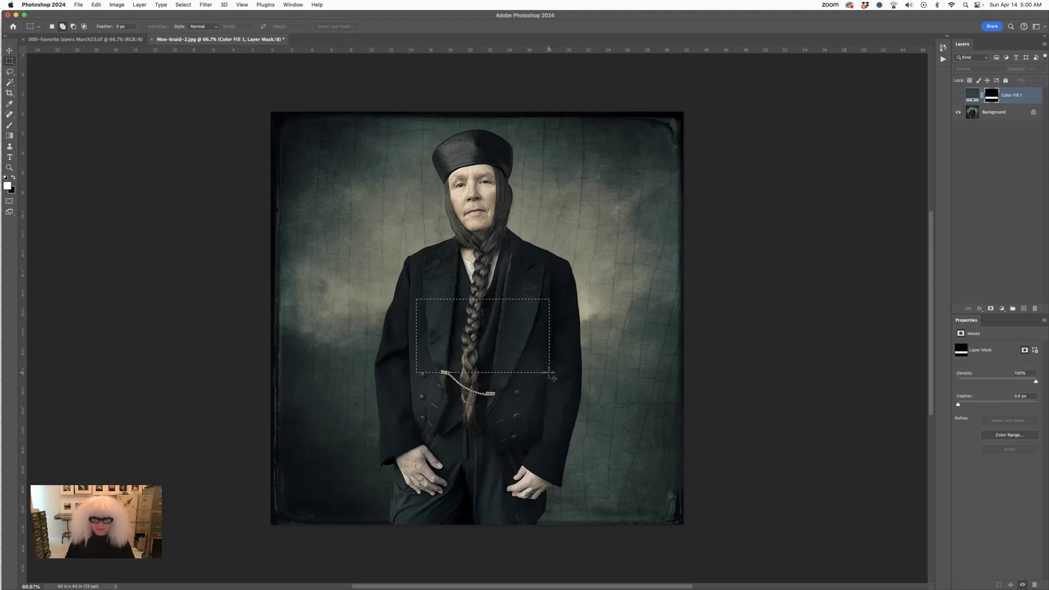
{"action": "left_click", "coordinate": [544, 372]}
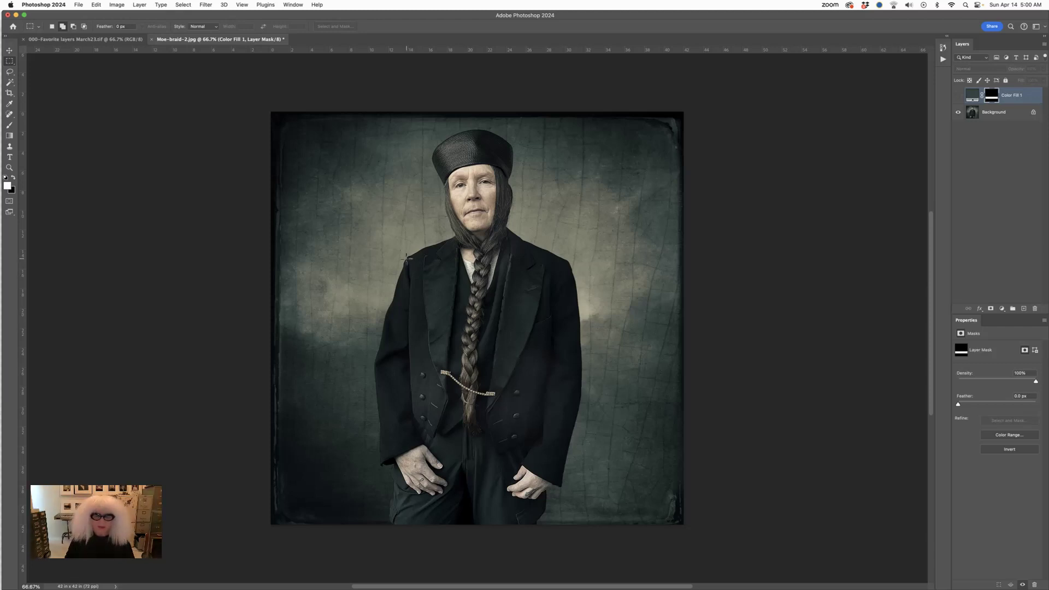
{"action": "left_click_drag", "start_coordinate": [407, 258], "coordinate": [553, 254]}
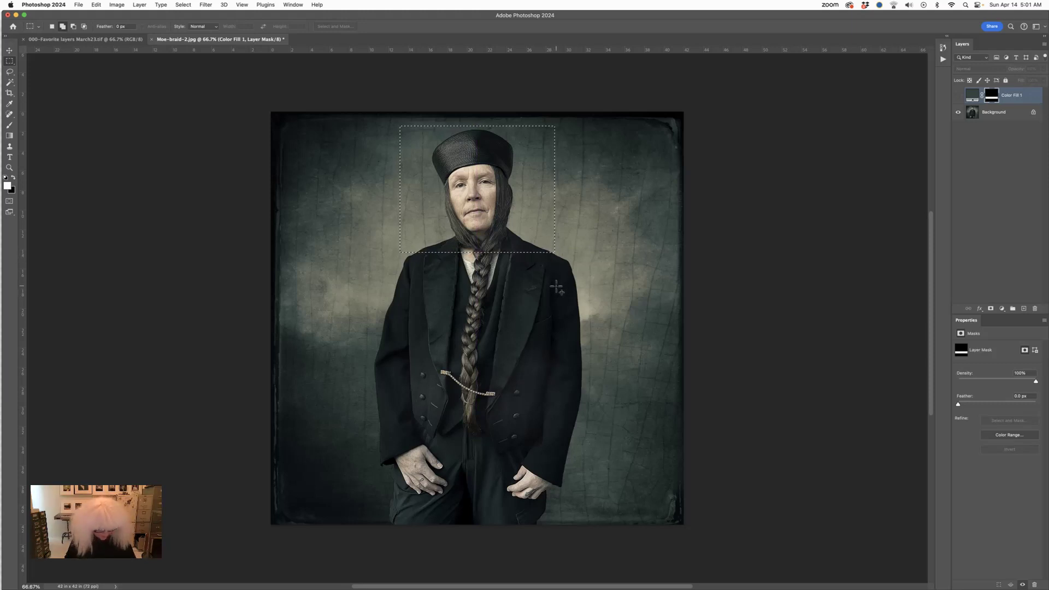
{"action": "left_click", "coordinate": [529, 236]}
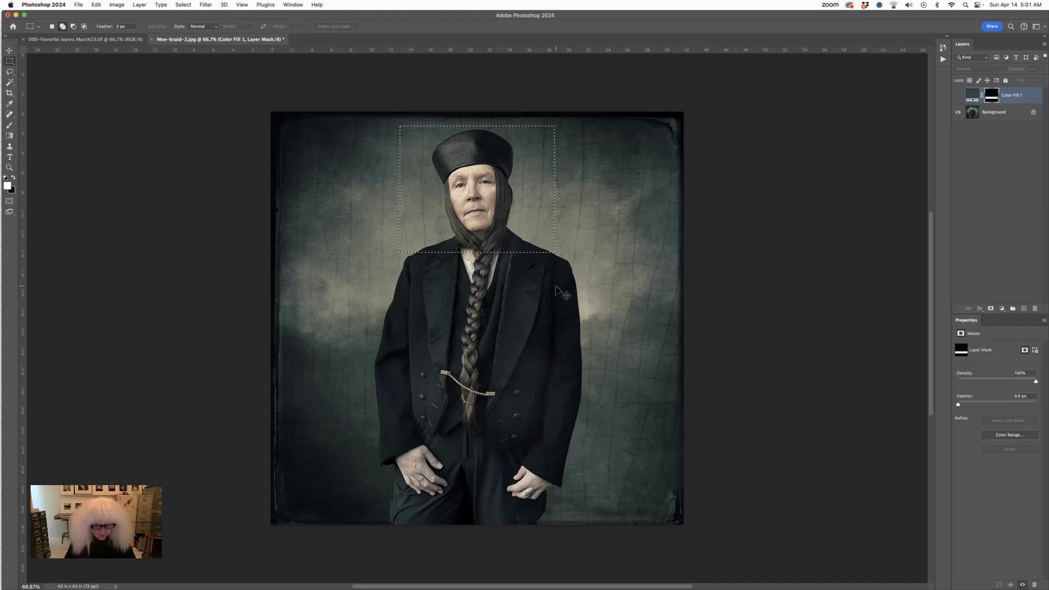
{"action": "left_click_drag", "start_coordinate": [414, 130], "coordinate": [546, 254]}
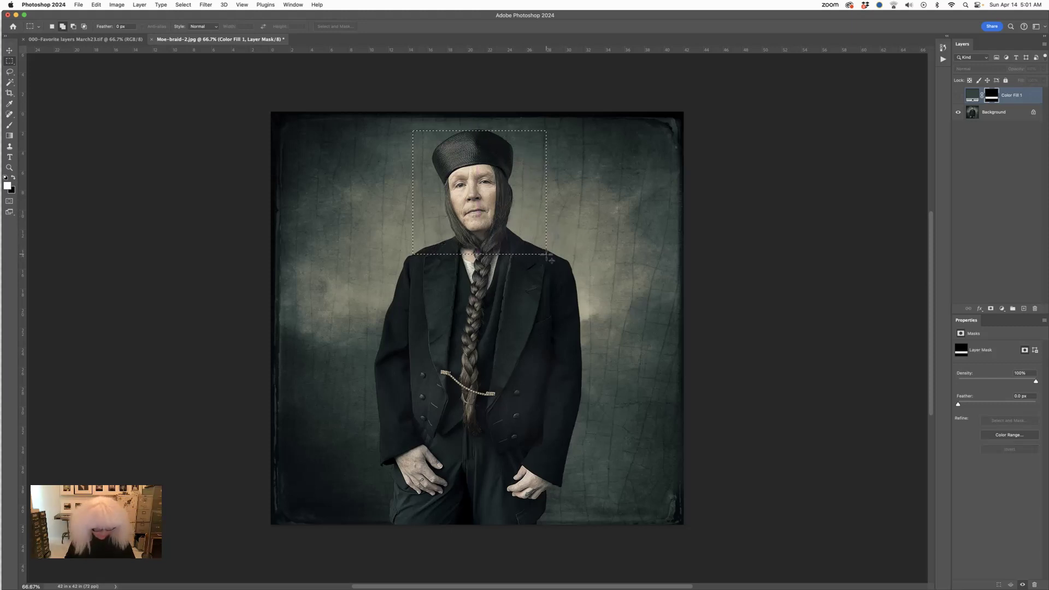
{"action": "key", "text": "super+d"}
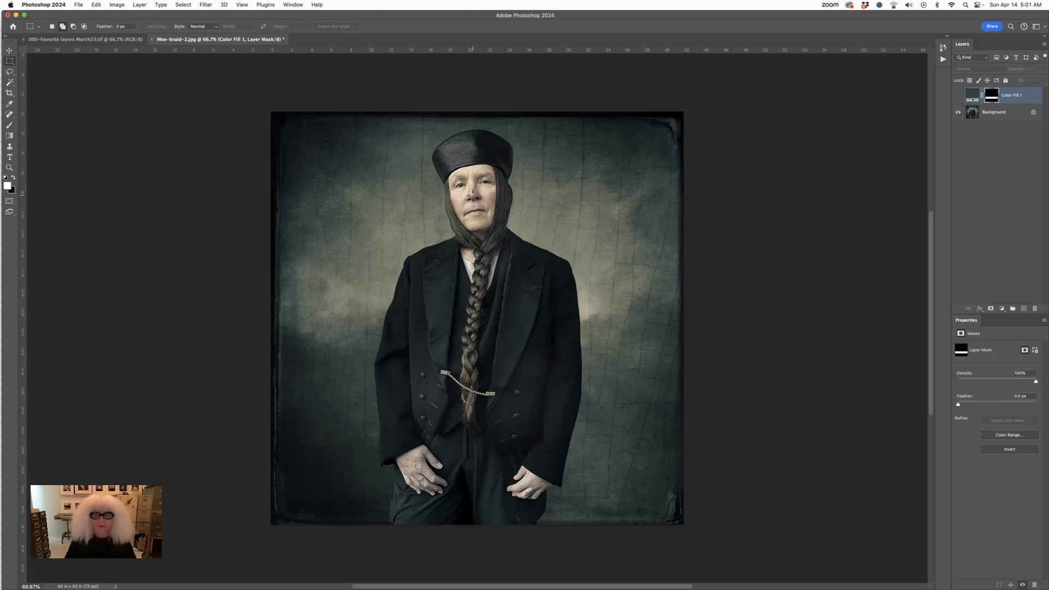
Step: Draw rectangular selections outward from the center of the face to enclose the head and upper shoulders, and deselect them
{"action": "mouse_move", "coordinate": [472, 195]}
{"action": "left_mouse_down"}
{"action": "mouse_move", "coordinate": [582, 270]}
{"action": "mouse_move", "coordinate": [497, 236]}
{"action": "mouse_move", "coordinate": [575, 271]}
{"action": "mouse_move", "coordinate": [561, 271]}
{"action": "left_mouse_up"}
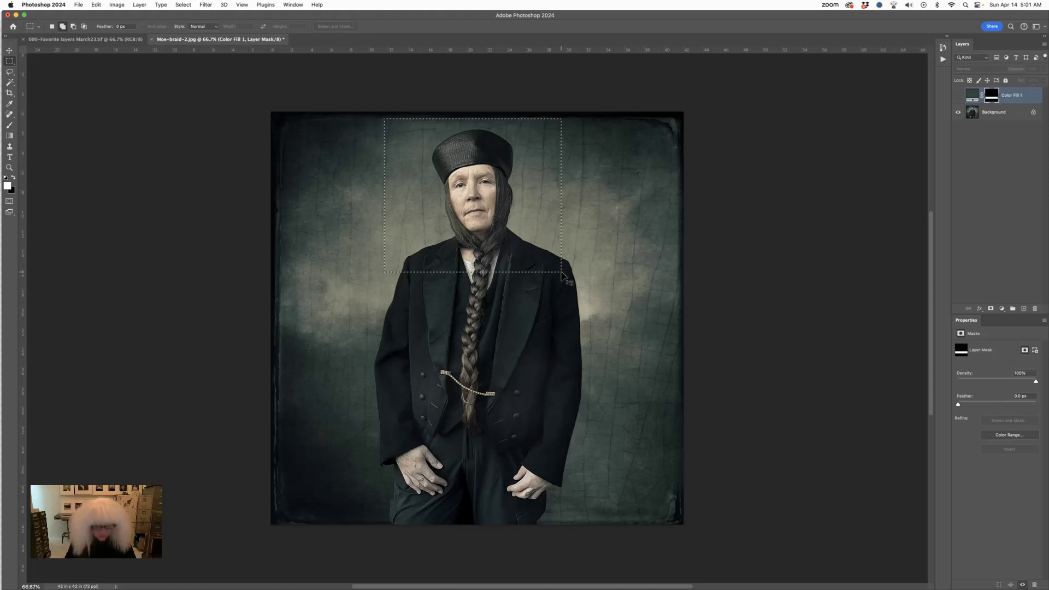
{"action": "key", "text": "super+d"}
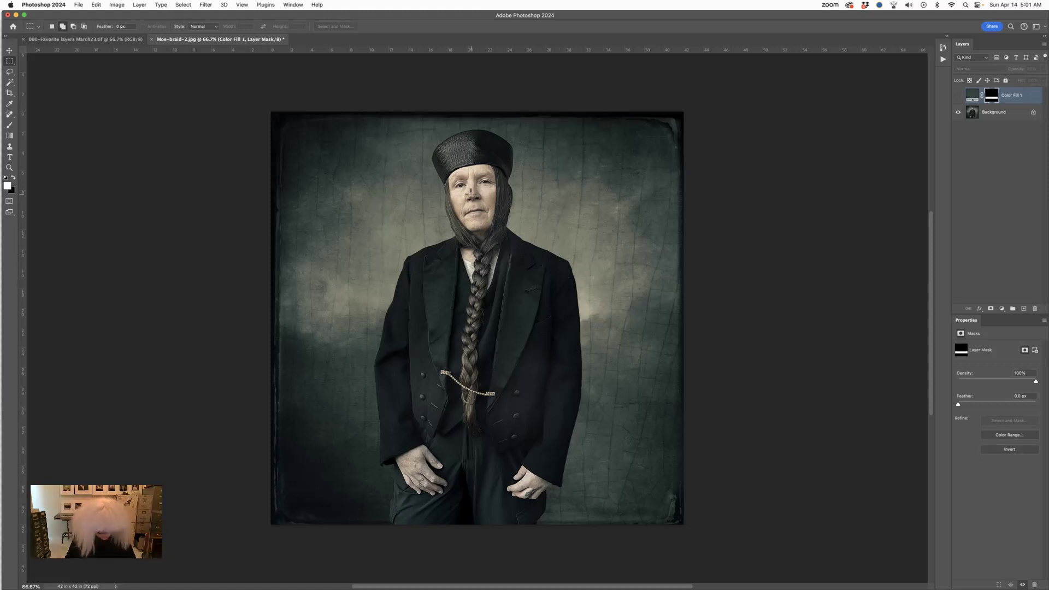
{"action": "left_click_drag", "start_coordinate": [471, 193], "coordinate": [555, 284]}
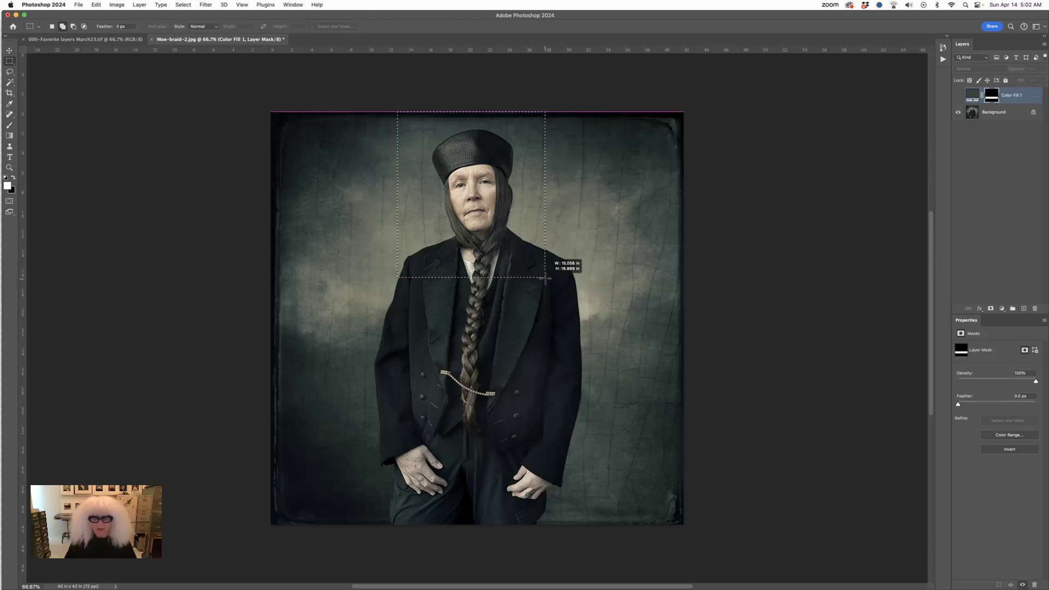
{"action": "mouse_move", "coordinate": [543, 278]}
{"action": "left_mouse_down"}
{"action": "mouse_move", "coordinate": [553, 292]}
{"action": "mouse_move", "coordinate": [581, 294]}
{"action": "mouse_move", "coordinate": [543, 290]}
{"action": "mouse_move", "coordinate": [537, 309]}
{"action": "mouse_move", "coordinate": [568, 295]}
{"action": "mouse_move", "coordinate": [550, 287]}
{"action": "left_mouse_up"}
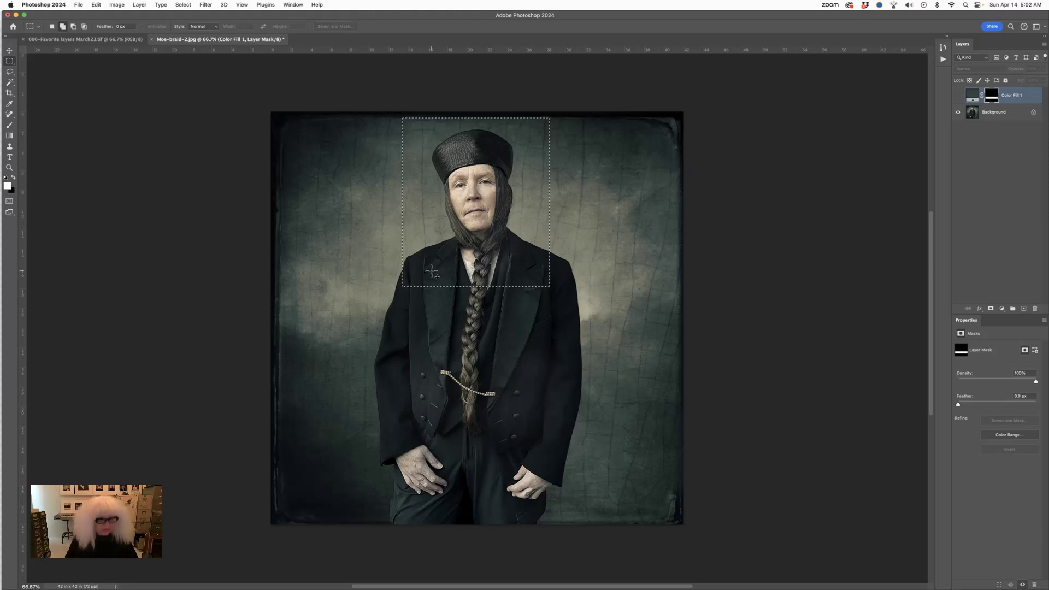
{"action": "key", "text": "super+d"}
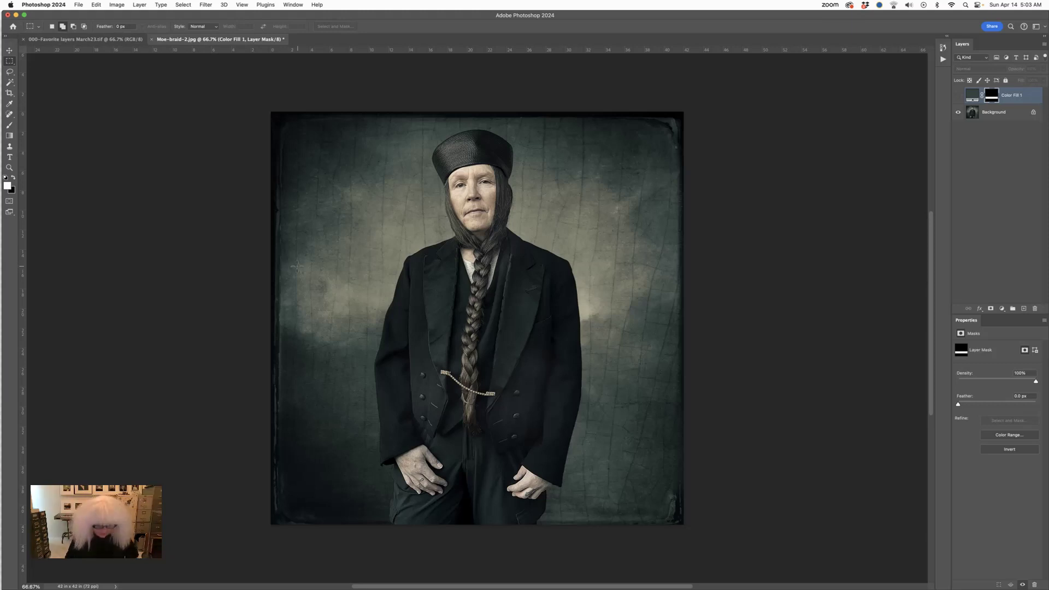
Step: Make a circular selection outward from its center over the lower torso and fill it with a Solid Color layer in backdrop green #384742
{"action": "key", "text": "shift+m"}
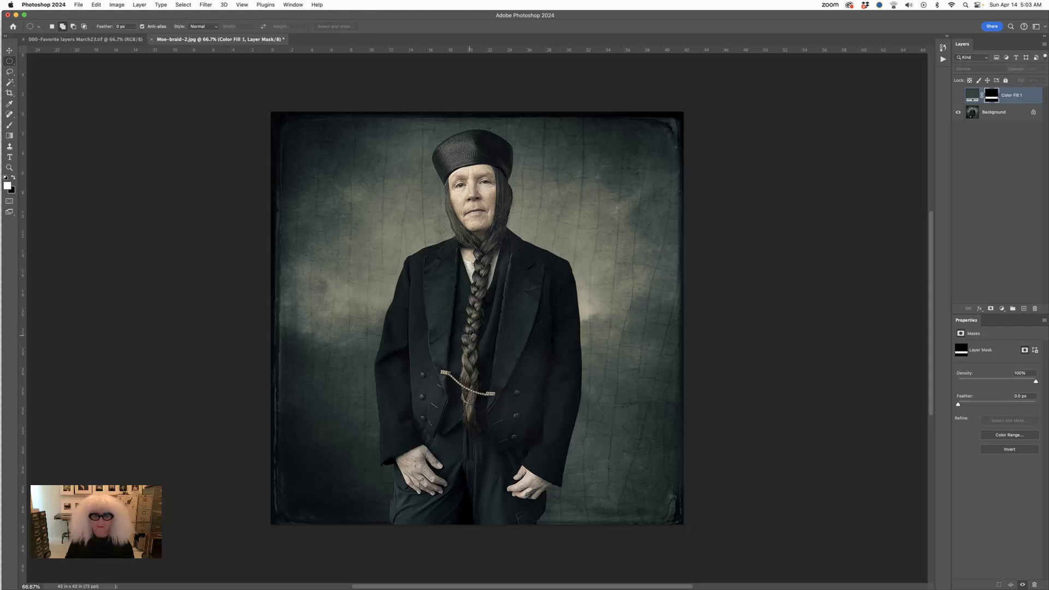
{"action": "left_click_drag", "start_coordinate": [473, 335], "coordinate": [576, 448]}
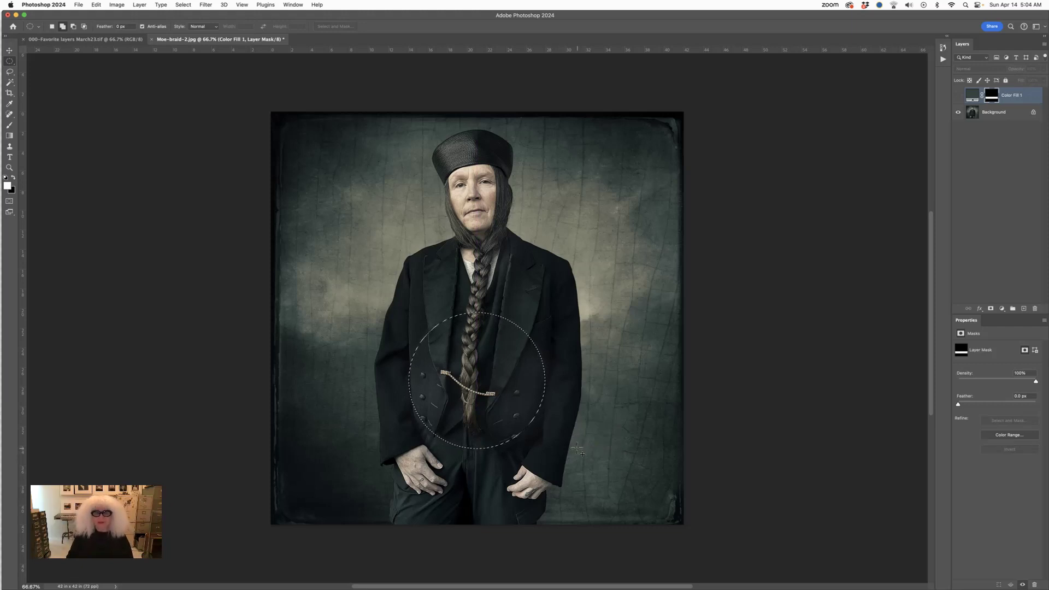
{"action": "left_click", "coordinate": [1002, 309]}
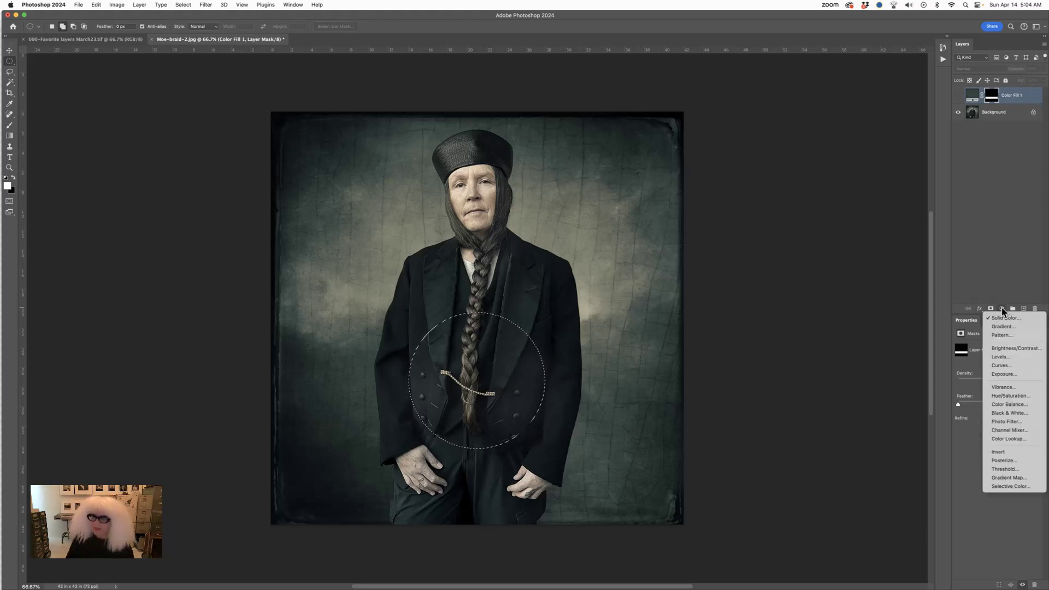
{"action": "left_click", "coordinate": [1002, 317]}
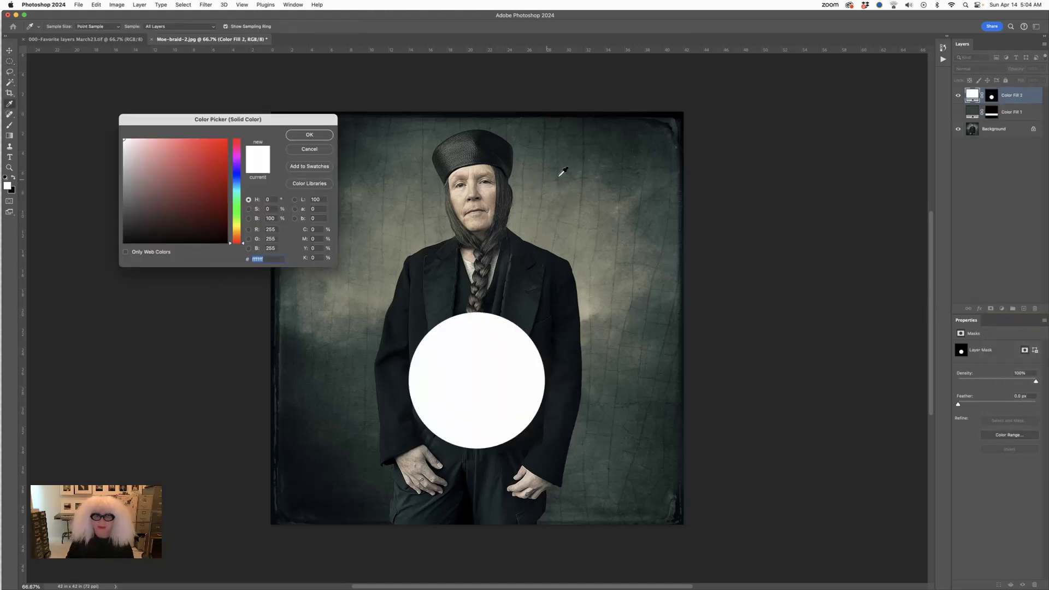
{"action": "left_click", "coordinate": [599, 166]}
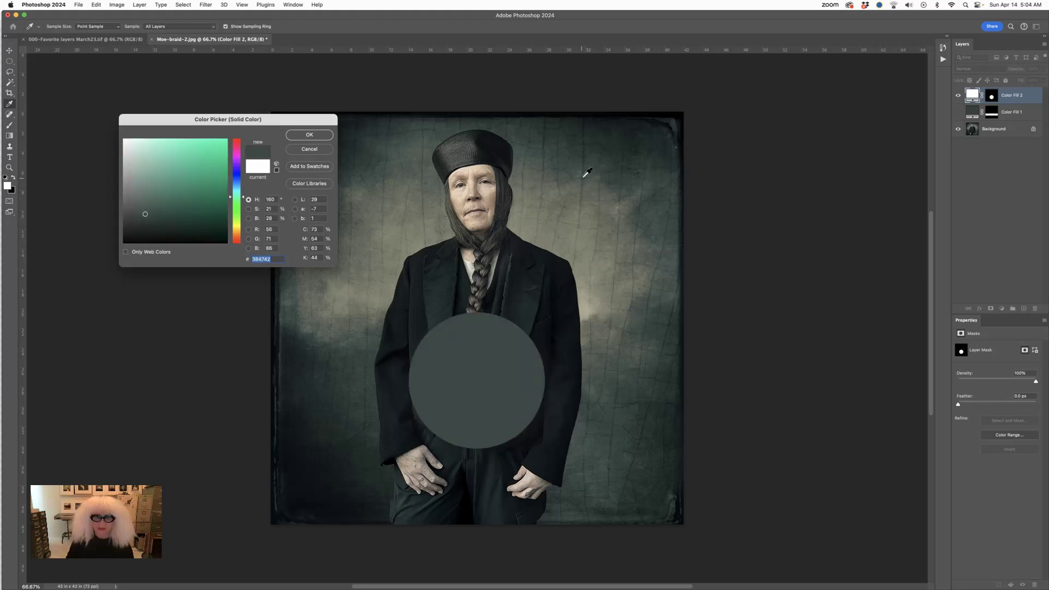
{"action": "left_click", "coordinate": [318, 139]}
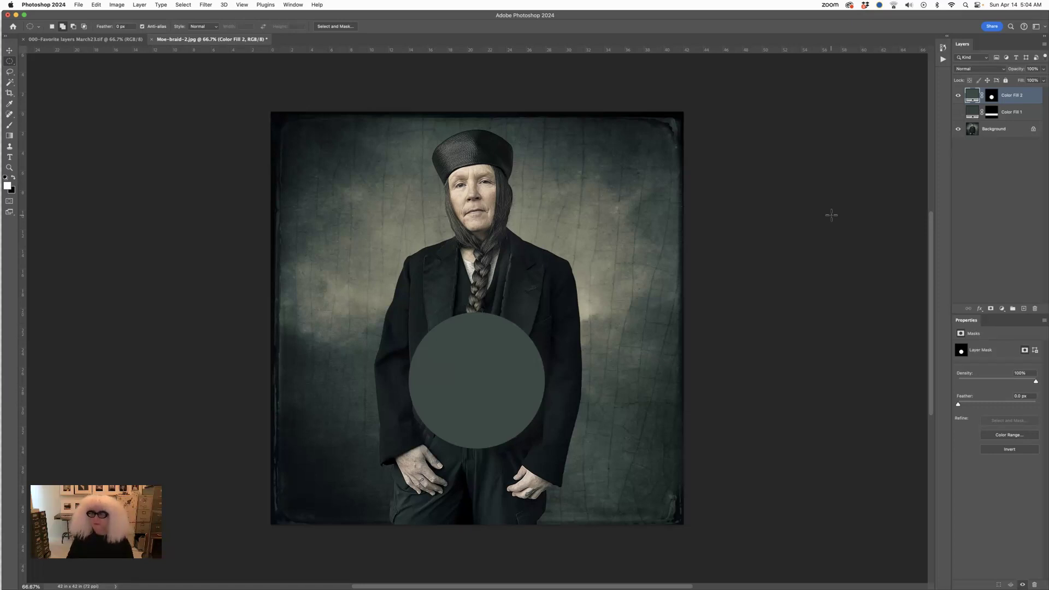
Step: Compare the portrait with and without the Color Fill 2 circle, and leave that layer hidden
{"action": "left_click", "coordinate": [958, 96]}
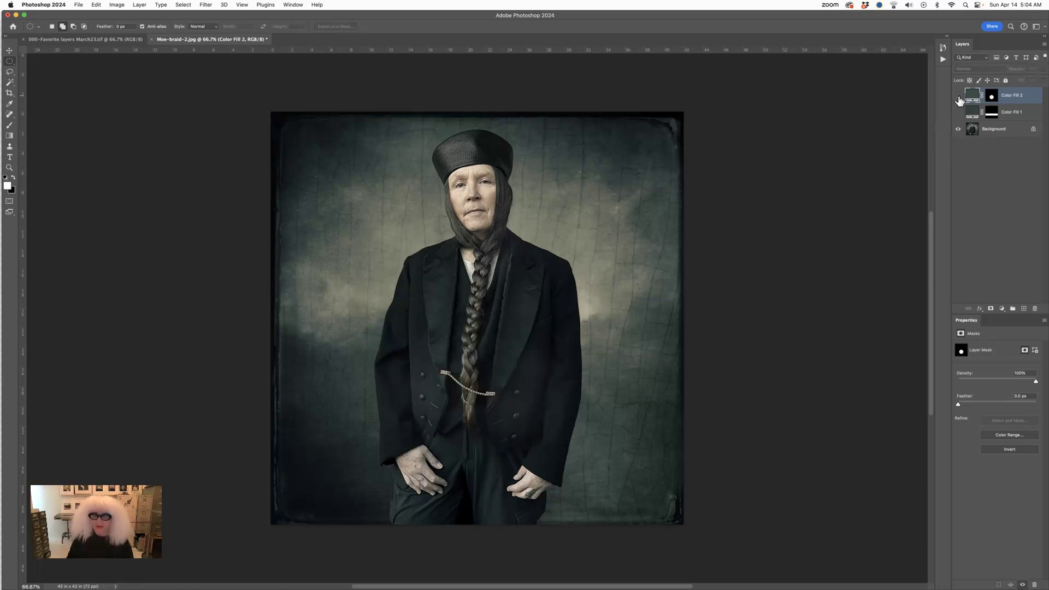
{"action": "left_click", "coordinate": [958, 97]}
{"action": "left_click", "coordinate": [958, 97]}
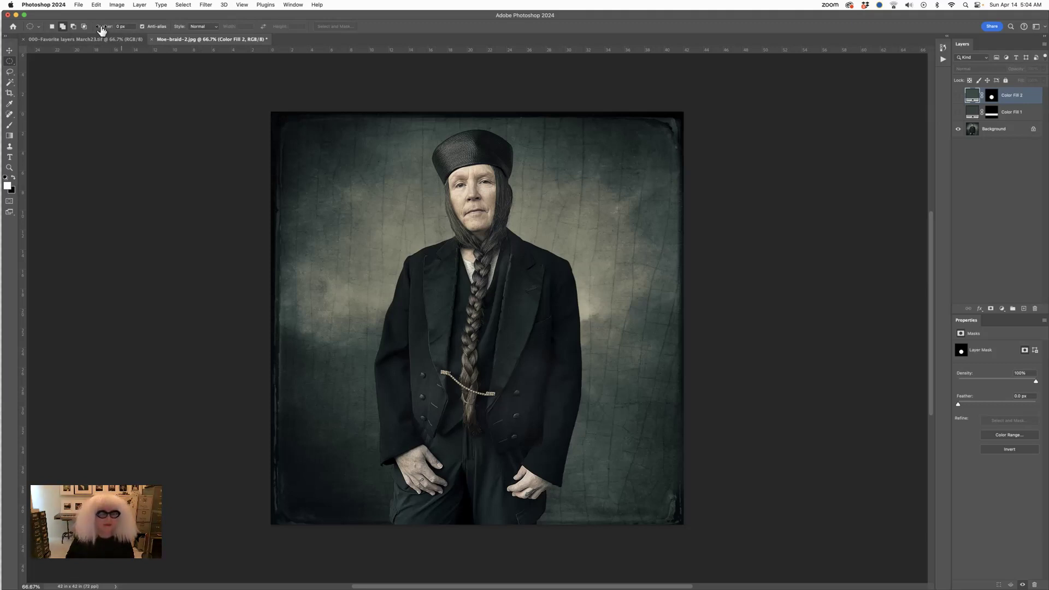
Step: Draw an elliptical selection with a feather of about 20 px over the torso and fill it with a Solid Color layer in #435049
{"action": "left_click_drag", "start_coordinate": [102, 30], "coordinate": [183, 41]}
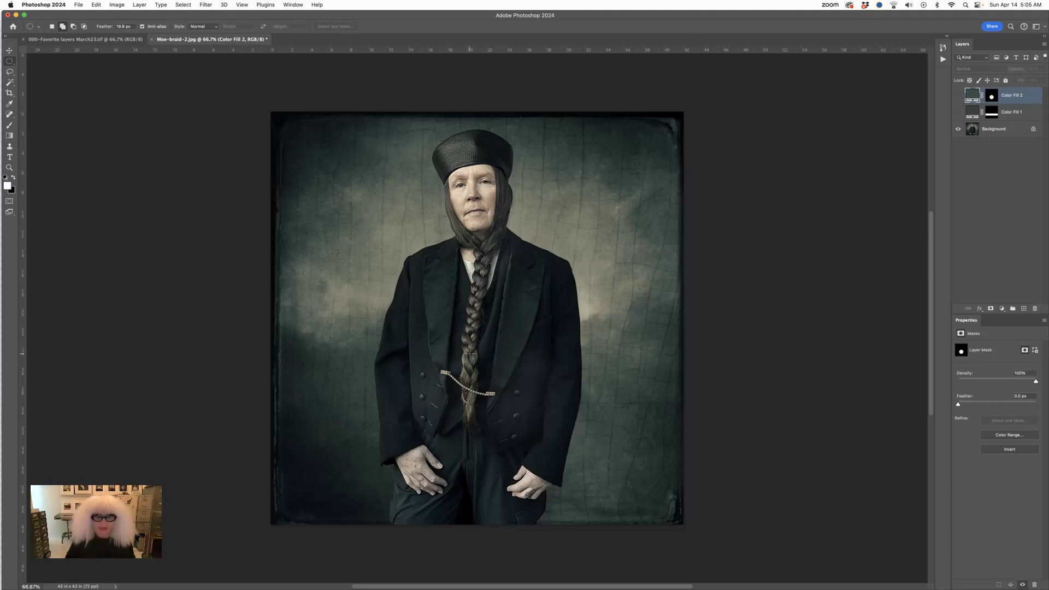
{"action": "left_click_drag", "start_coordinate": [470, 354], "coordinate": [561, 450]}
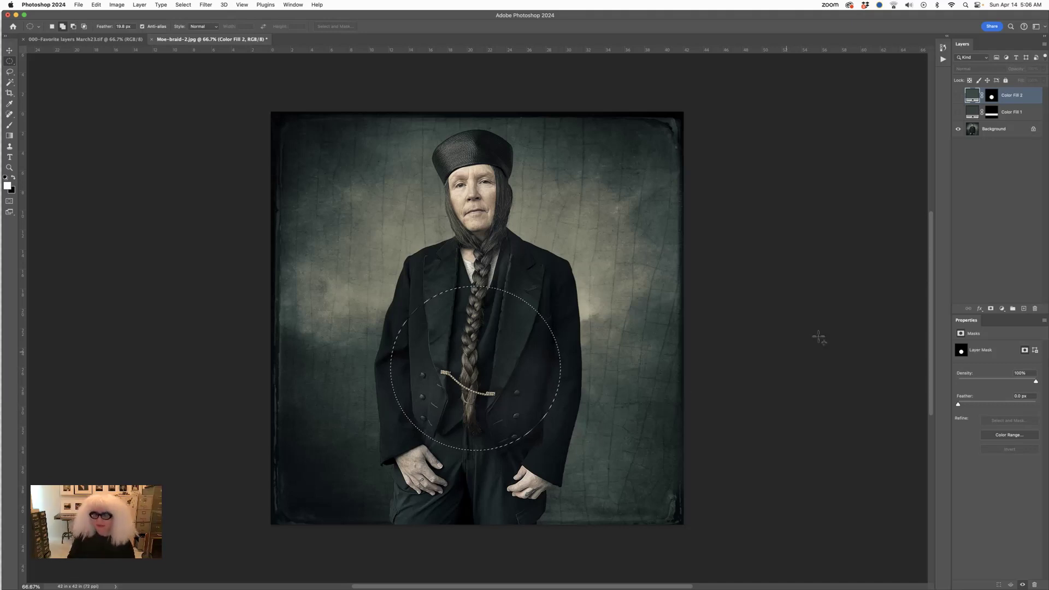
{"action": "left_click", "coordinate": [1001, 309]}
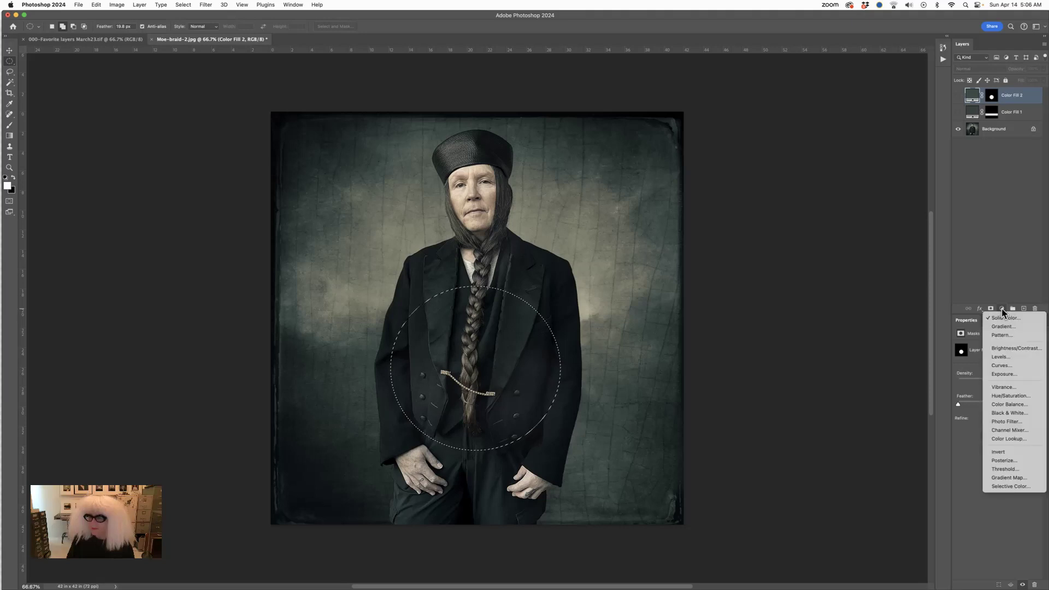
{"action": "left_click", "coordinate": [1001, 317]}
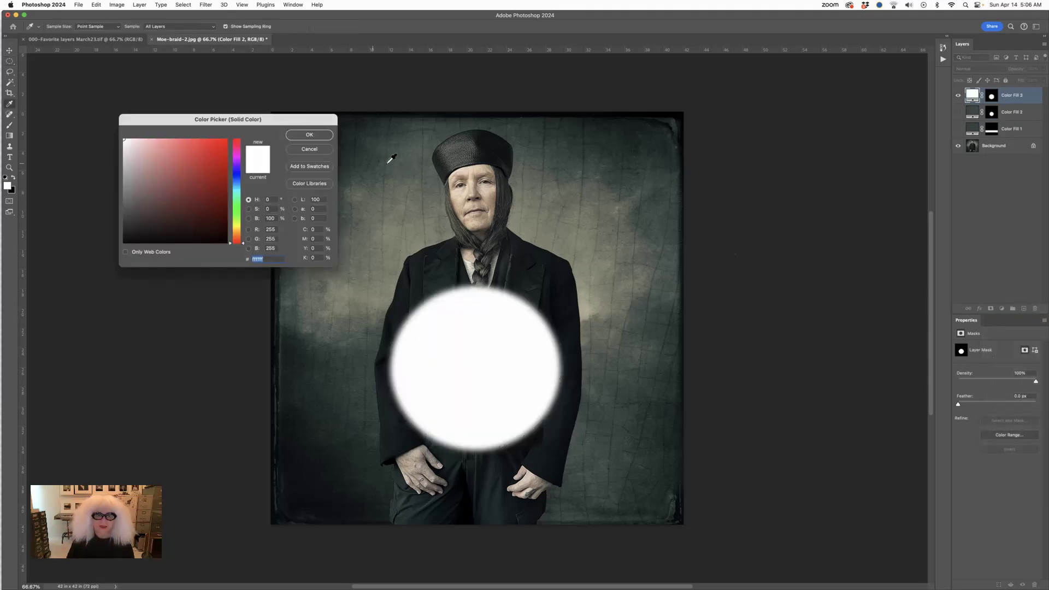
{"action": "left_click", "coordinate": [571, 162]}
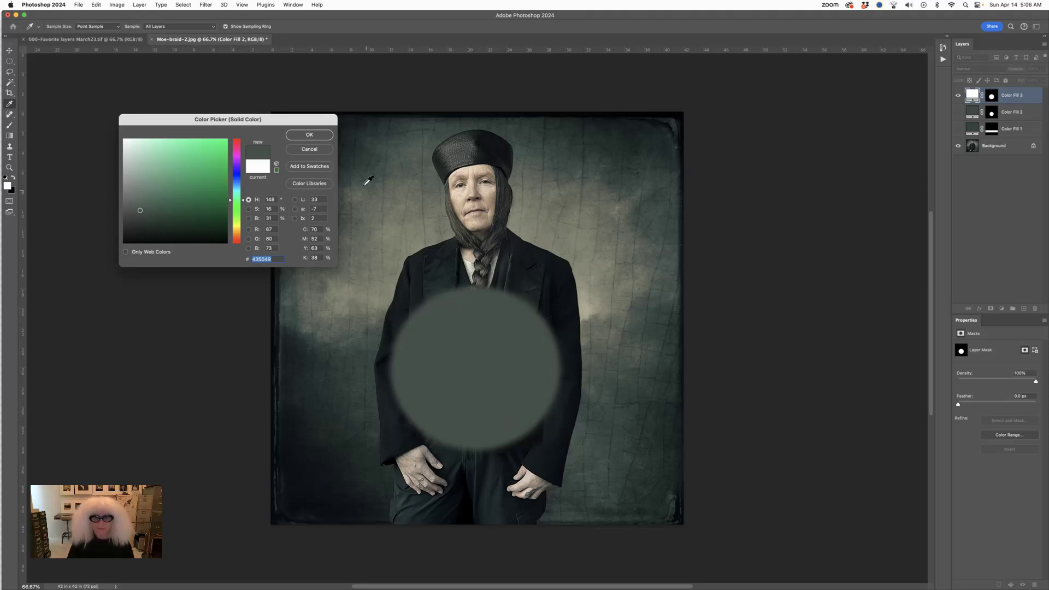
{"action": "left_click", "coordinate": [309, 134]}
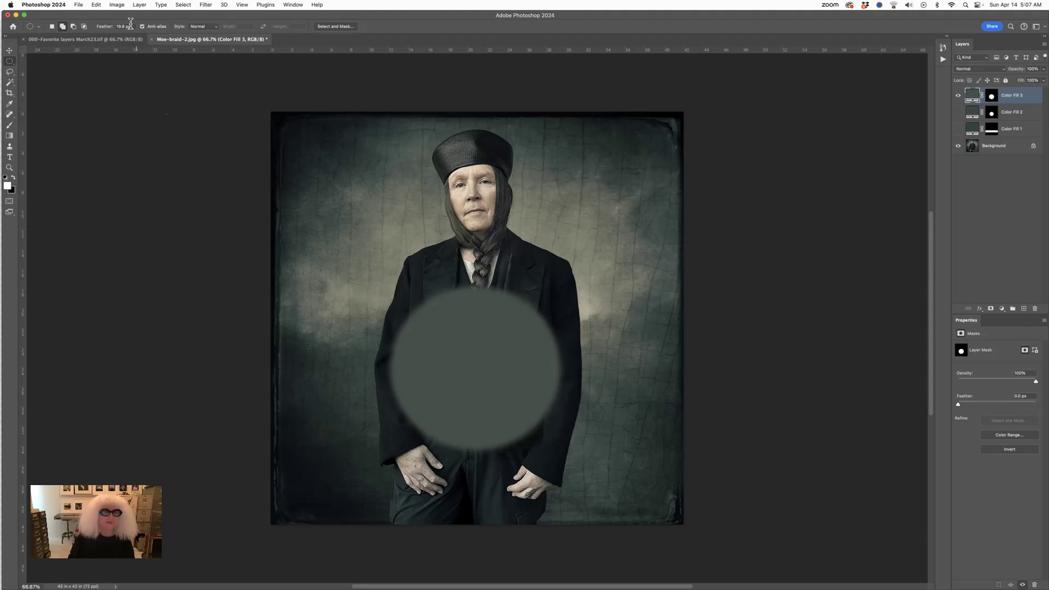
Step: Reset the marquee feather to 0 px and hide the Color Fill 3 layer
{"action": "left_click_drag", "start_coordinate": [129, 24], "coordinate": [112, 21]}
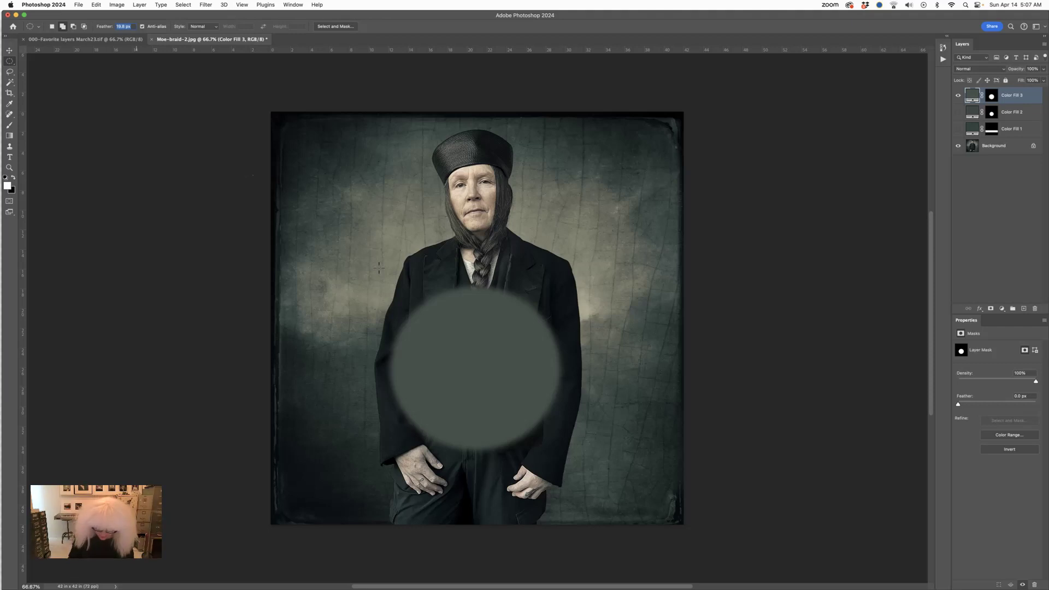
{"action": "type", "text": "0"}
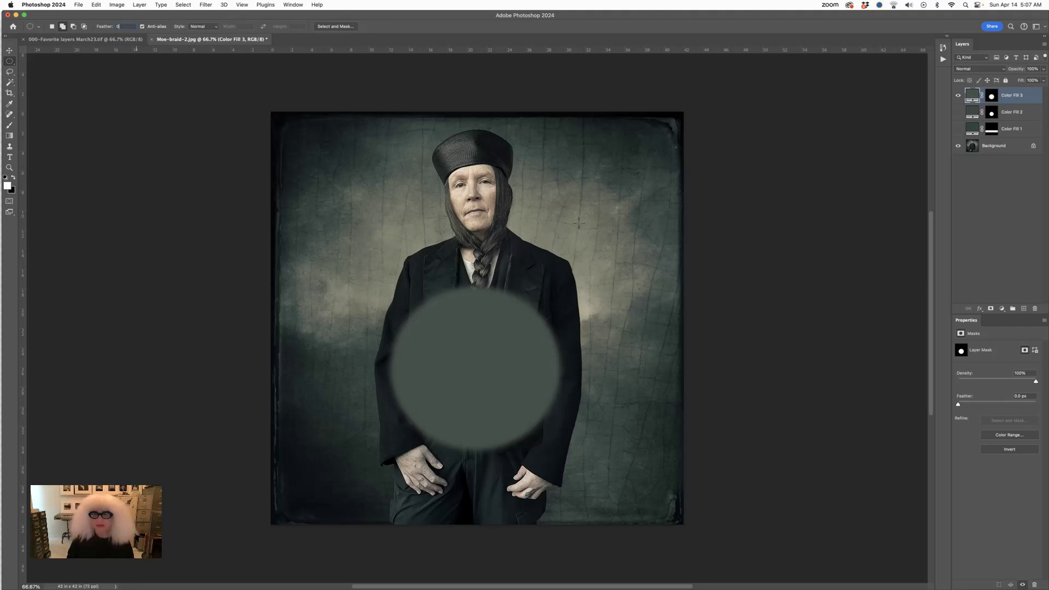
{"action": "left_click", "coordinate": [959, 97]}
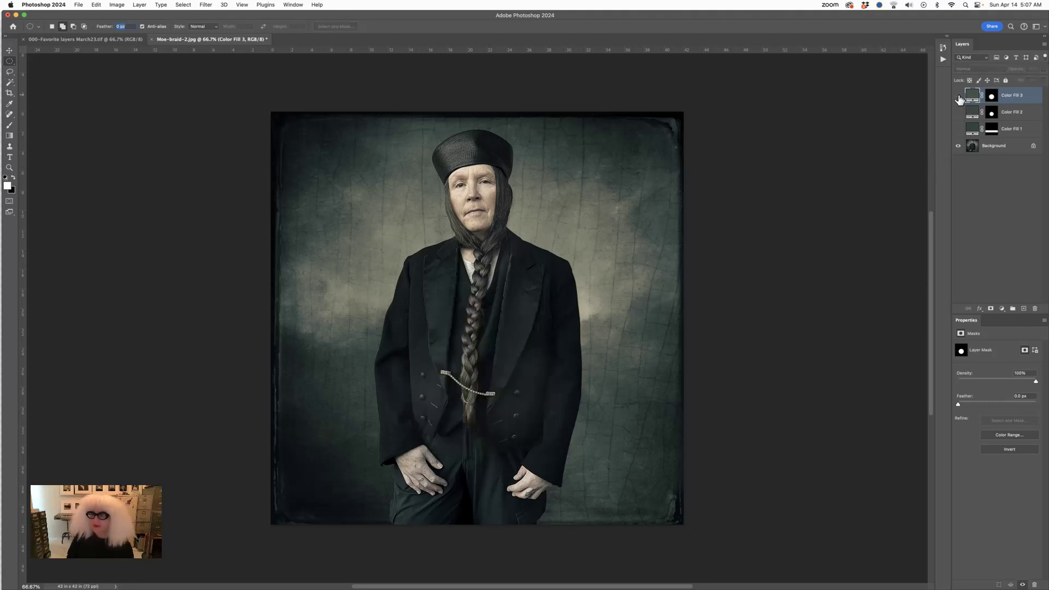
Step: Delete the Color Fill 3 layer and show the Color Fill 1 band, leaving the Color Fill 2 circle hidden
{"action": "left_click_drag", "start_coordinate": [1018, 98], "coordinate": [1035, 308]}
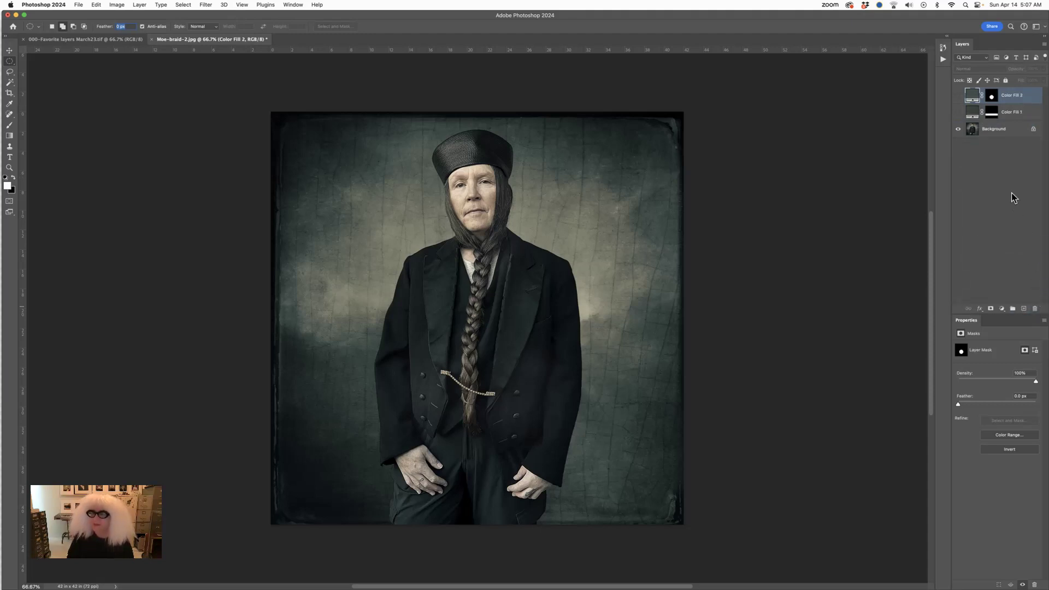
{"action": "left_click", "coordinate": [958, 112]}
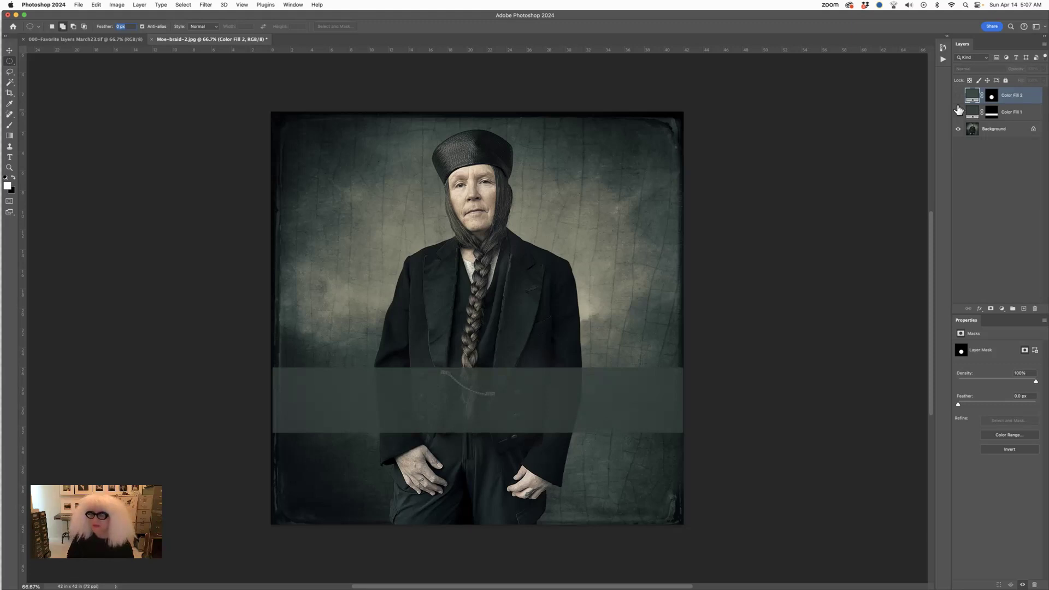
{"action": "left_click", "coordinate": [959, 96]}
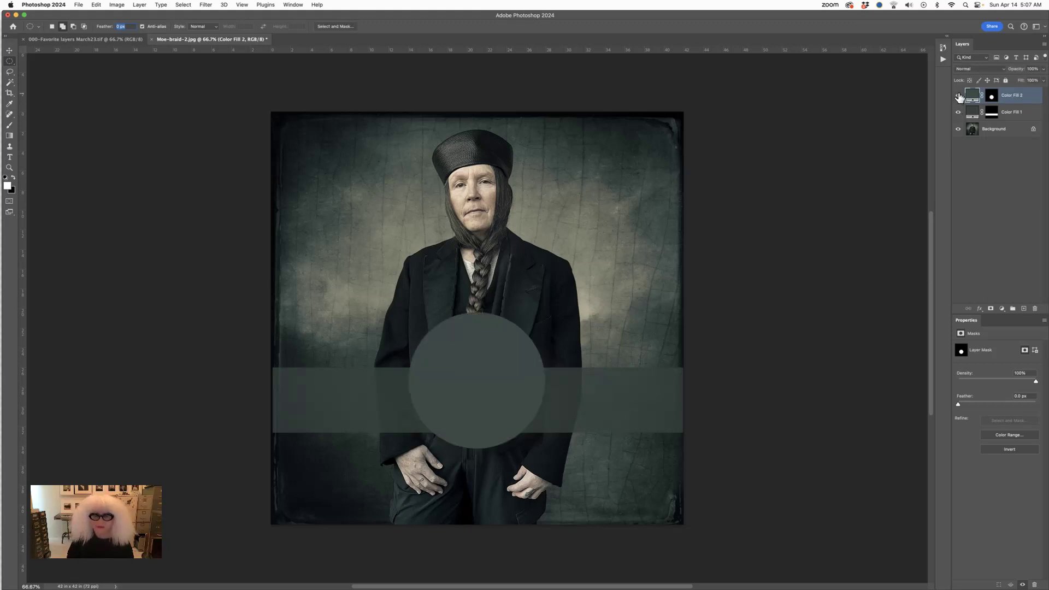
{"action": "left_click", "coordinate": [958, 95]}
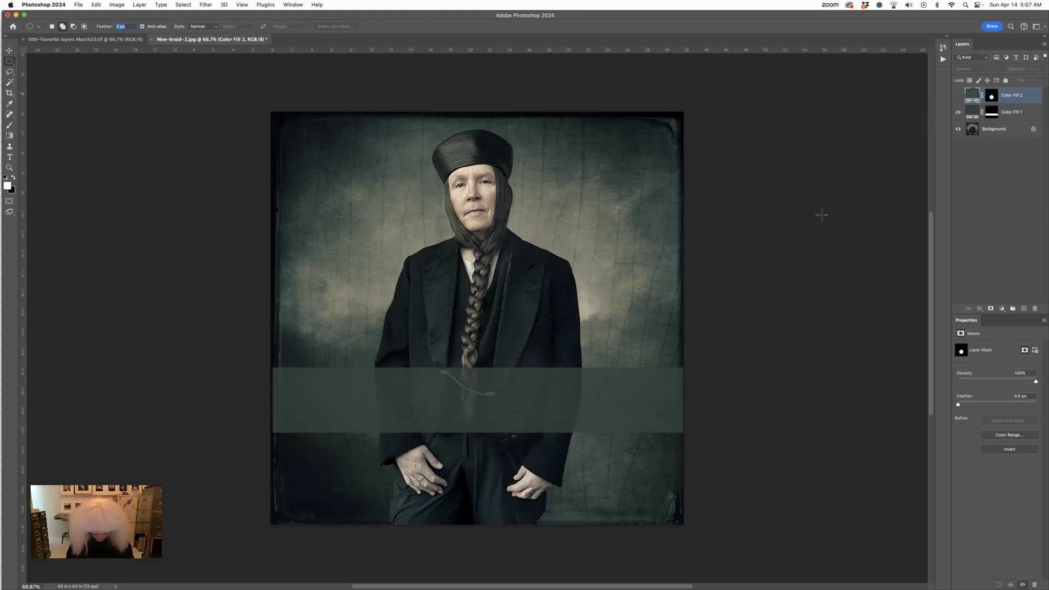
Step: Keep the marquee feather at 0 px and set the Color Fill 1 layer's opacity to 90%, trying 60% first
{"action": "type", "text": "17"}
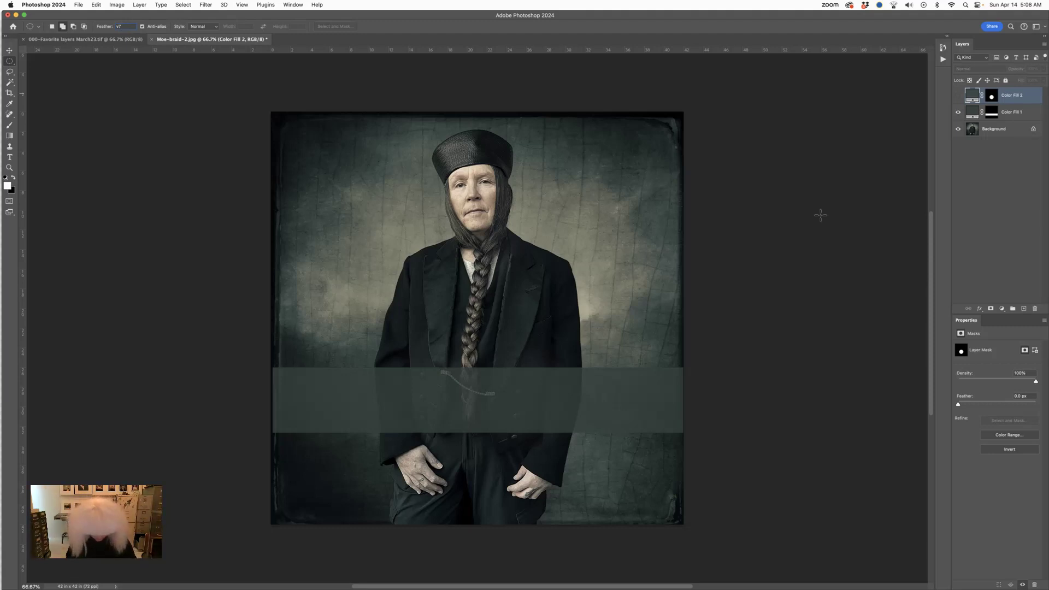
{"action": "type", "text": "00"}
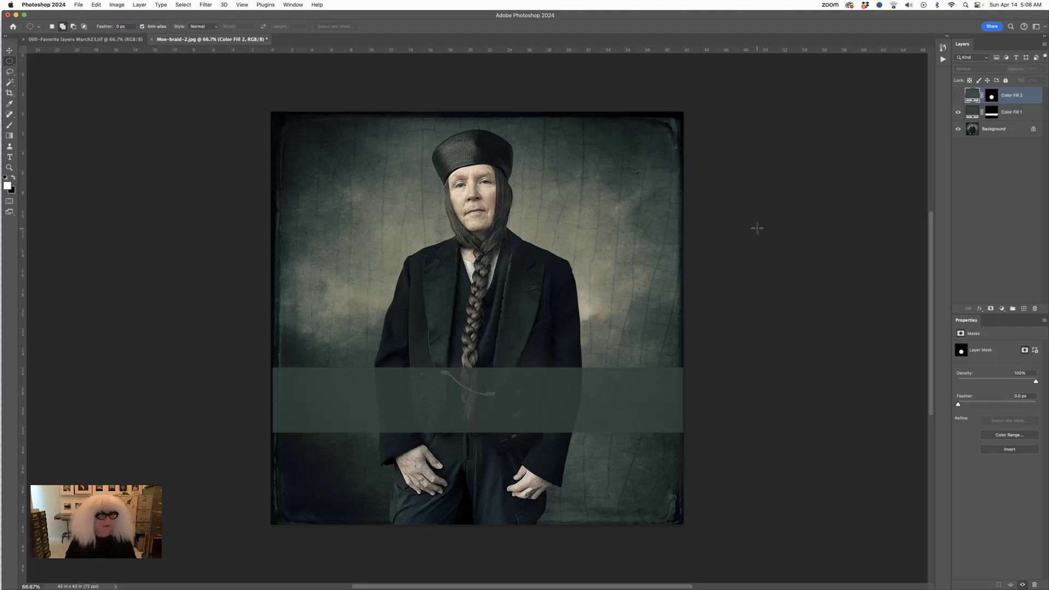
{"action": "key", "text": "v"}
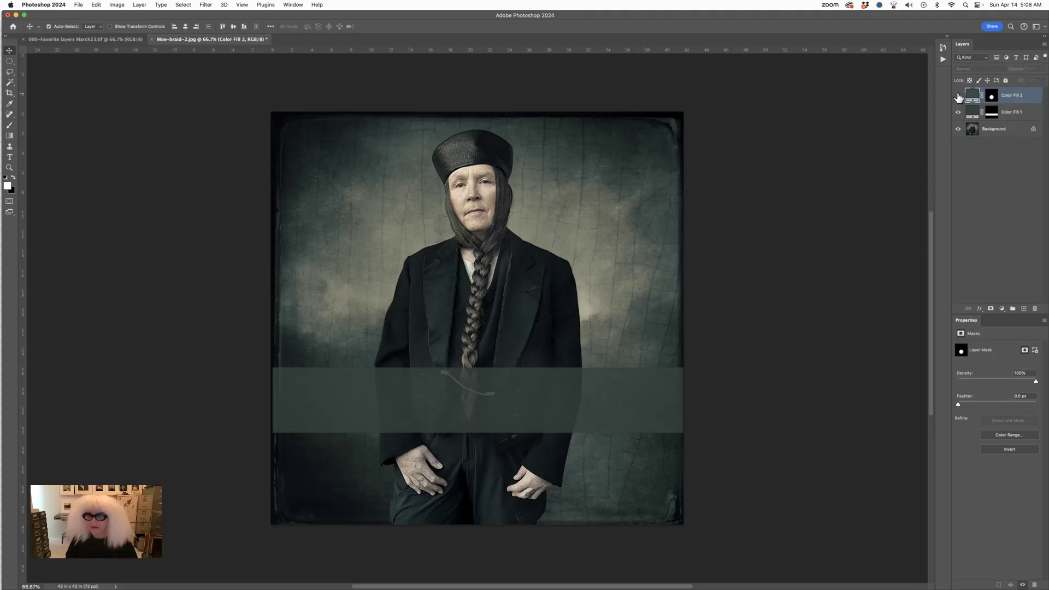
{"action": "left_click", "coordinate": [1011, 114]}
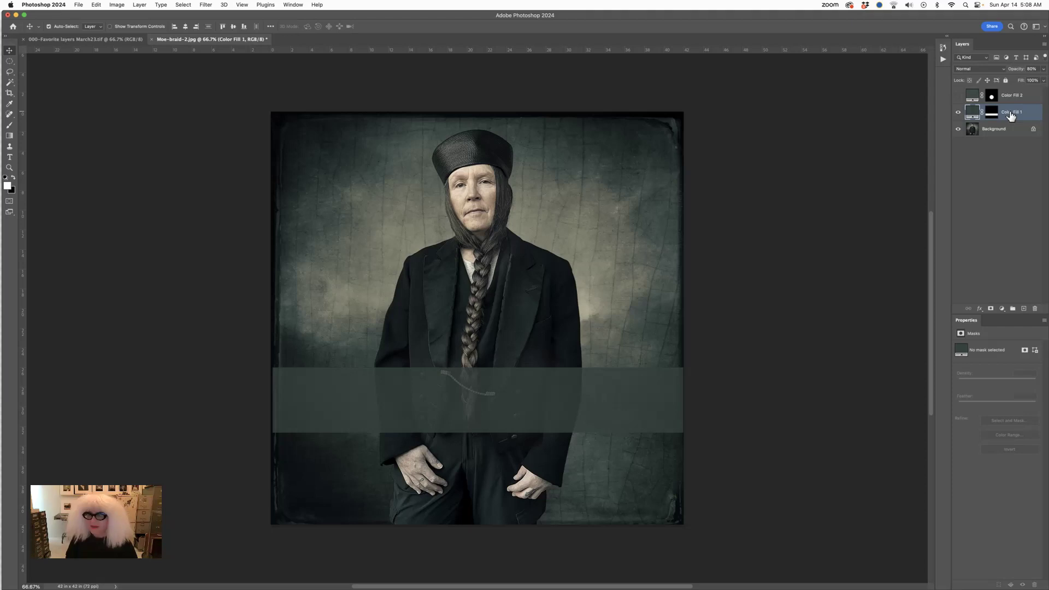
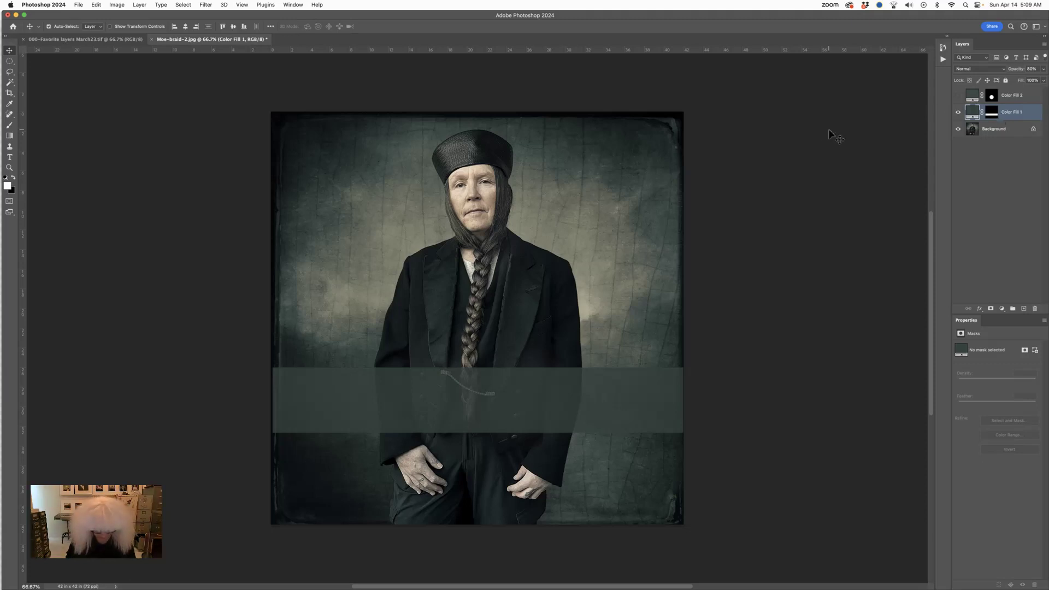
{"action": "key", "text": "6"}
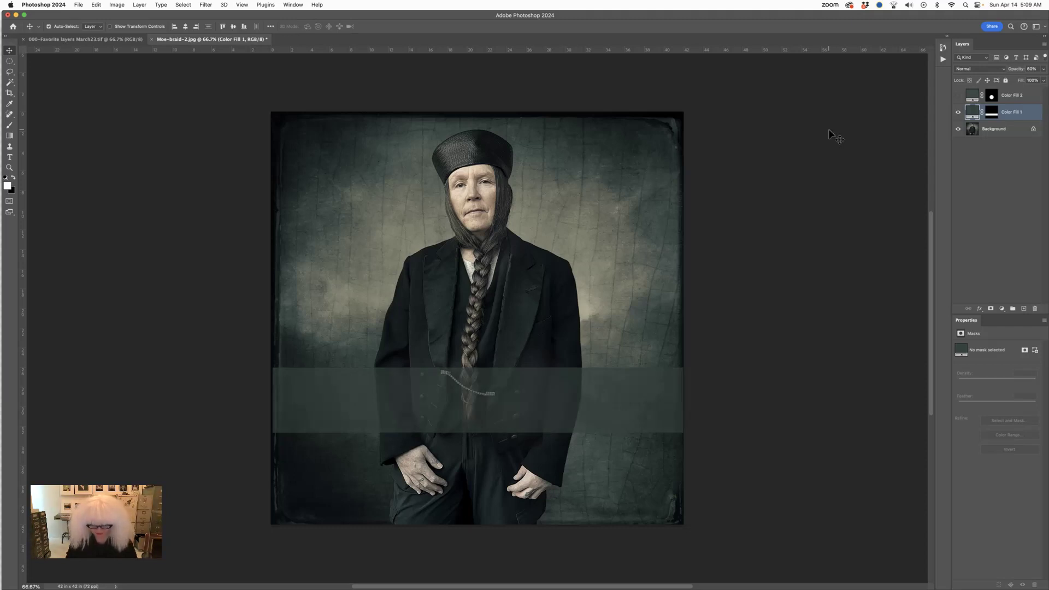
{"action": "key", "text": "8"}
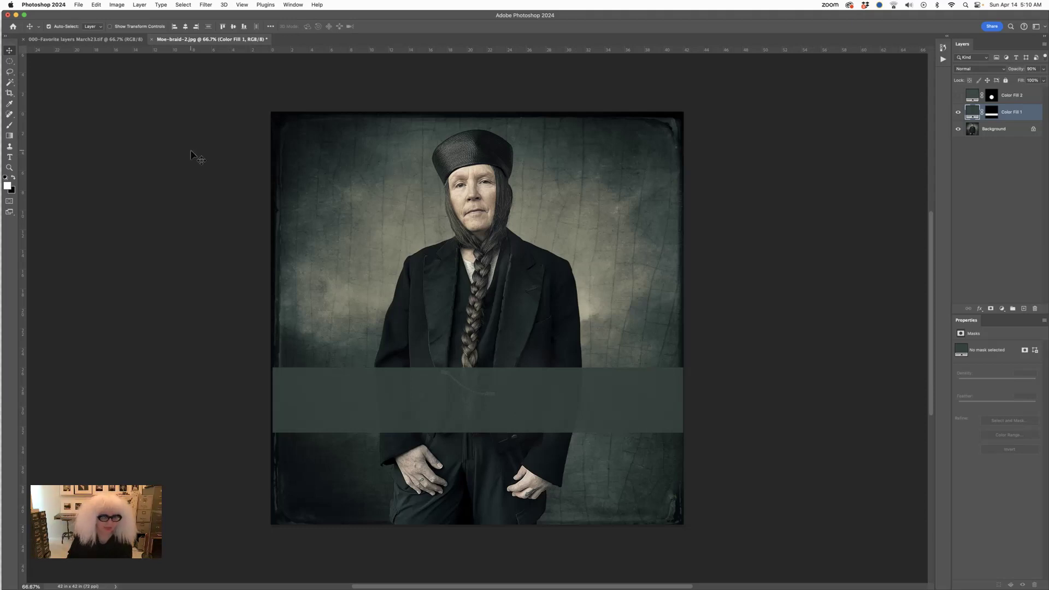
Step: Add the subject's name in centered Copperplate Bold at 284 pt on the green band and move it to the band's vertical middle
{"action": "key", "text": "t"}
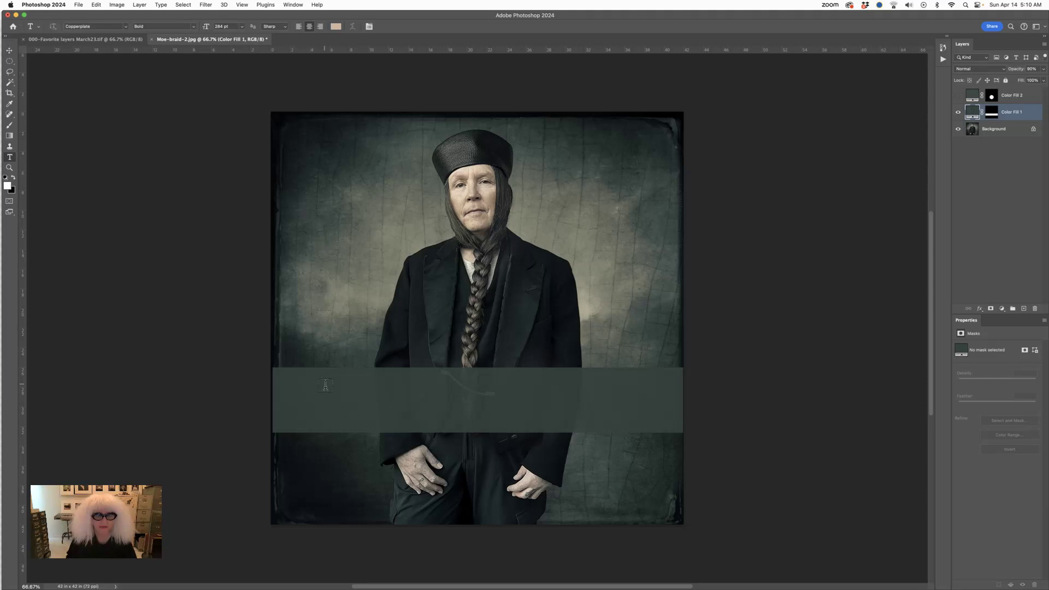
{"action": "left_click_drag", "start_coordinate": [364, 372], "coordinate": [575, 429]}
{"action": "type", "text": "MOE"}
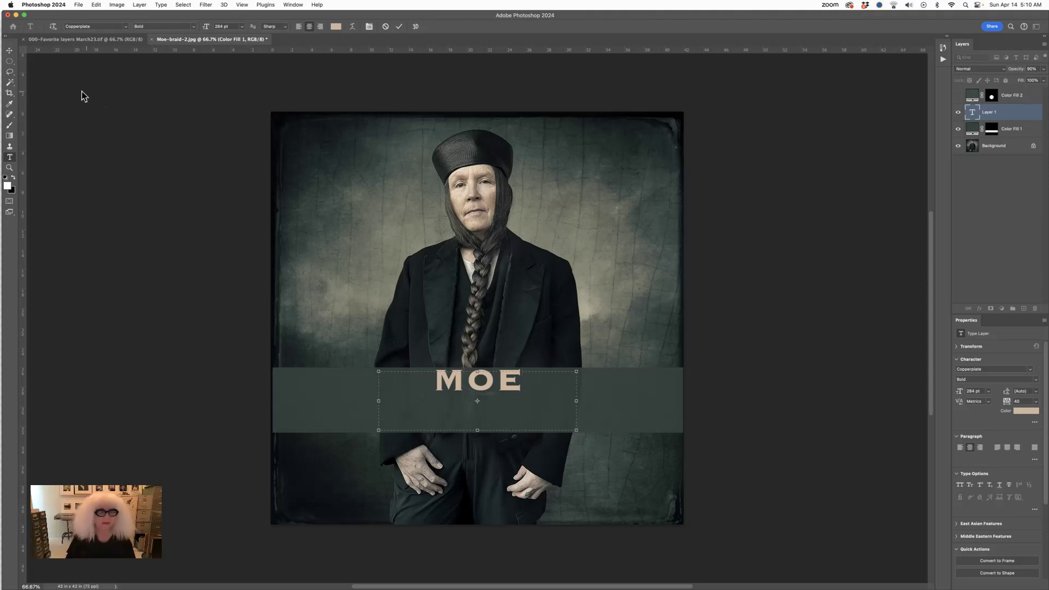
{"action": "left_click", "coordinate": [10, 51]}
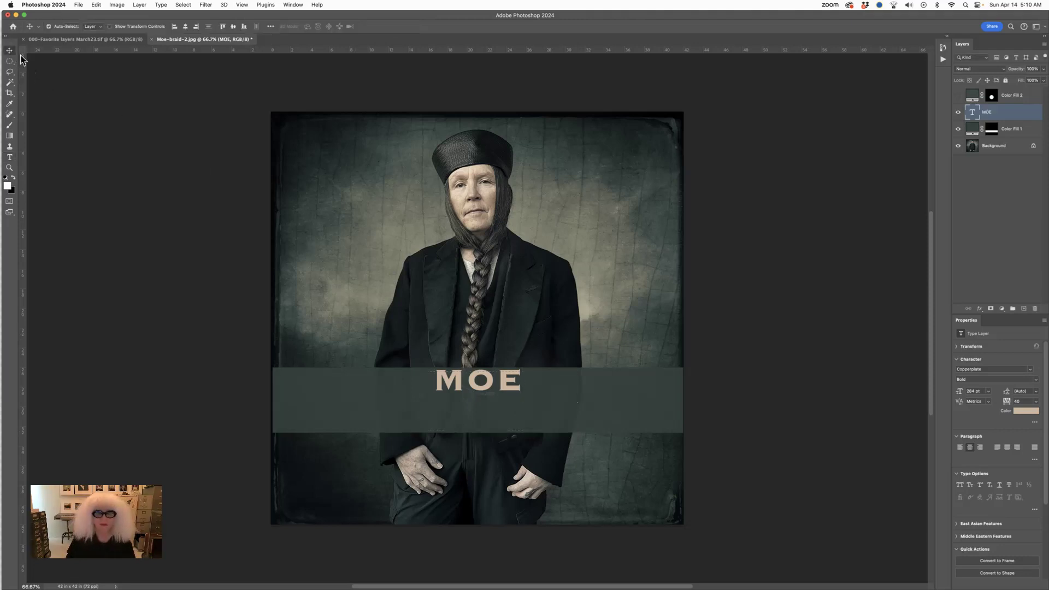
{"action": "left_click_drag", "start_coordinate": [459, 388], "coordinate": [458, 404]}
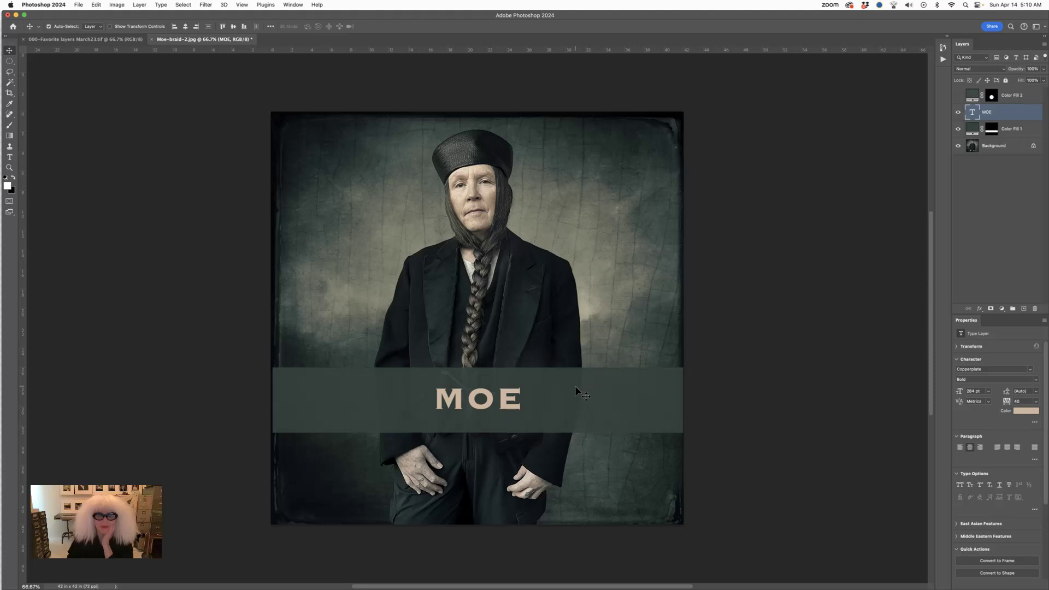
Step: Hide the text and Color Fill 1 layers and make a tall elliptical selection around the figure, spanning nearly the full image height
{"action": "left_click", "coordinate": [958, 112]}
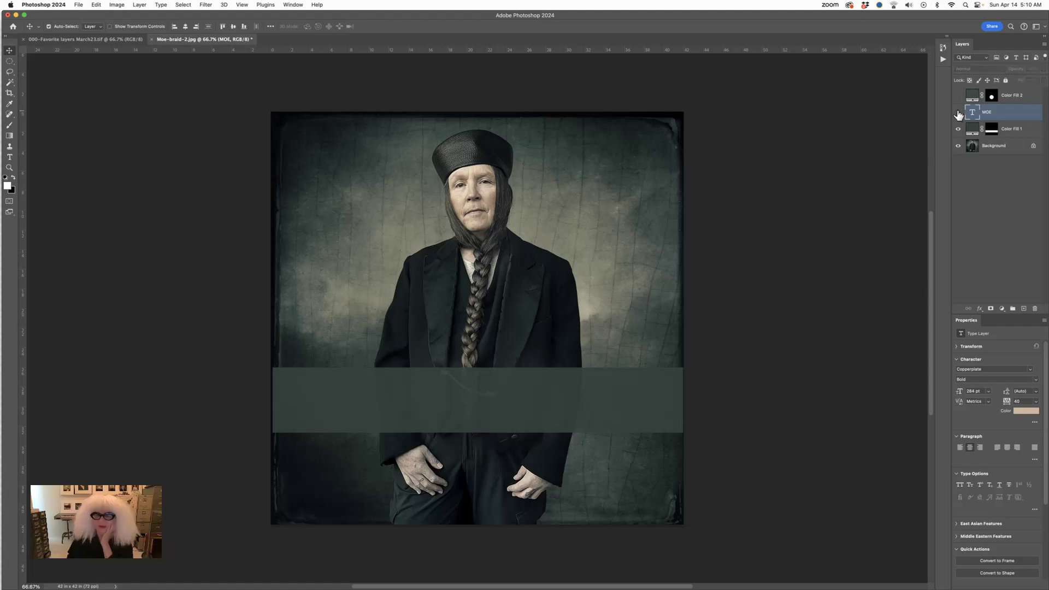
{"action": "left_click", "coordinate": [958, 129]}
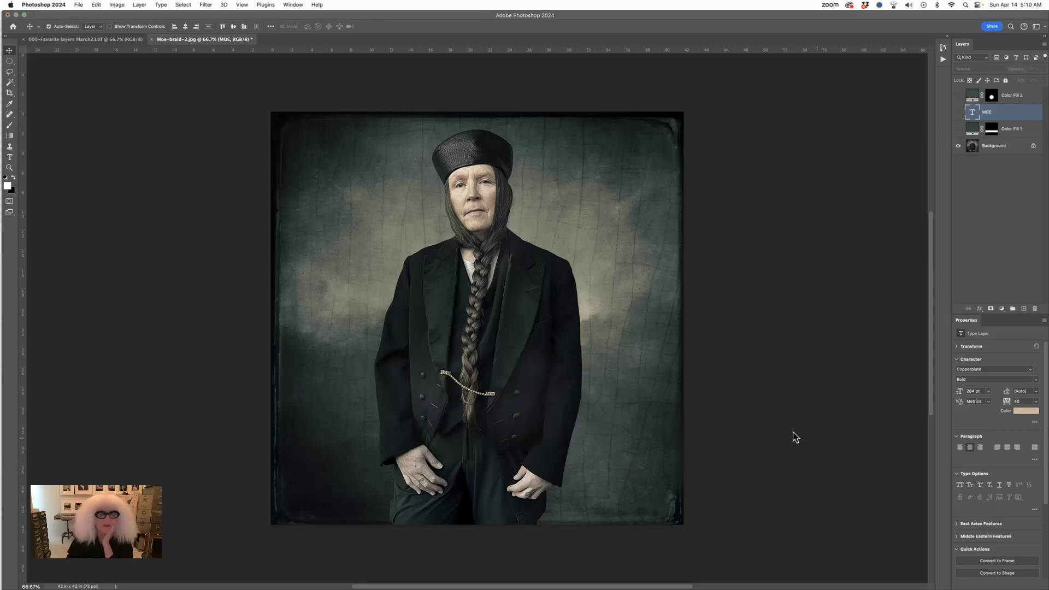
{"action": "left_click", "coordinate": [229, 172]}
{"action": "key", "text": "m"}
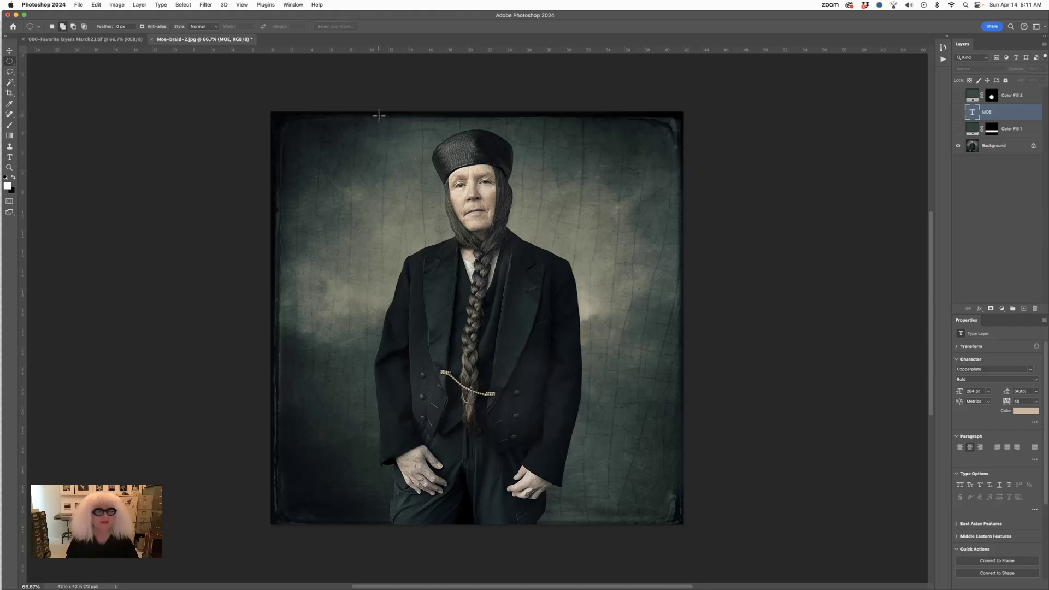
{"action": "left_click_drag", "start_coordinate": [378, 116], "coordinate": [603, 528]}
{"action": "mouse_move", "coordinate": [604, 530]}
{"action": "left_mouse_down"}
{"action": "mouse_move", "coordinate": [573, 530]}
{"action": "mouse_move", "coordinate": [619, 528]}
{"action": "left_mouse_up"}
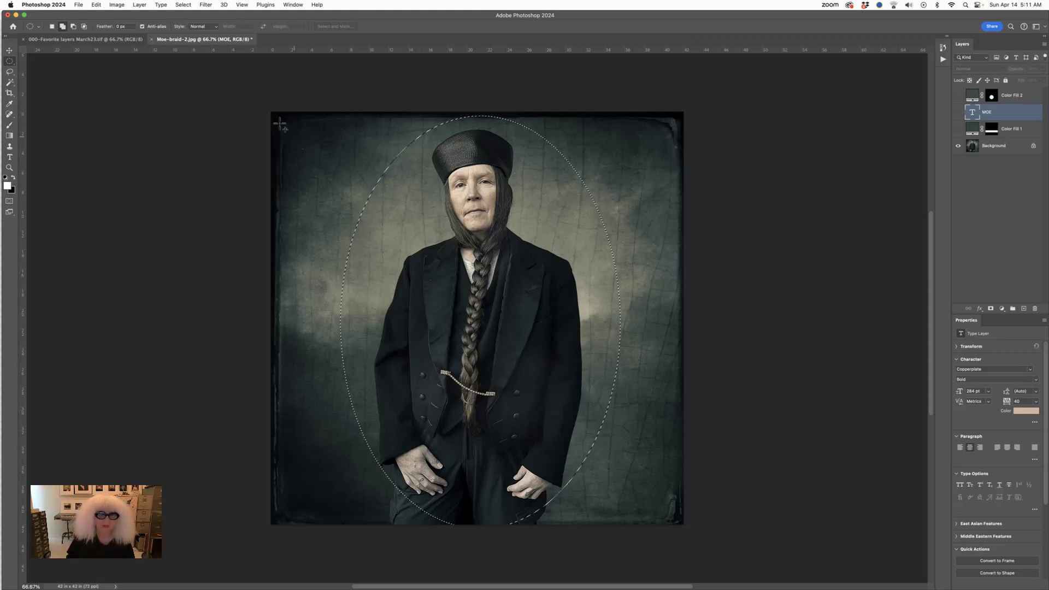
Step: Invert the elliptical selection to add a Levels adjustment layer masked to the area outside the ellipse, and inspect its mask
{"action": "left_click", "coordinate": [186, 6]}
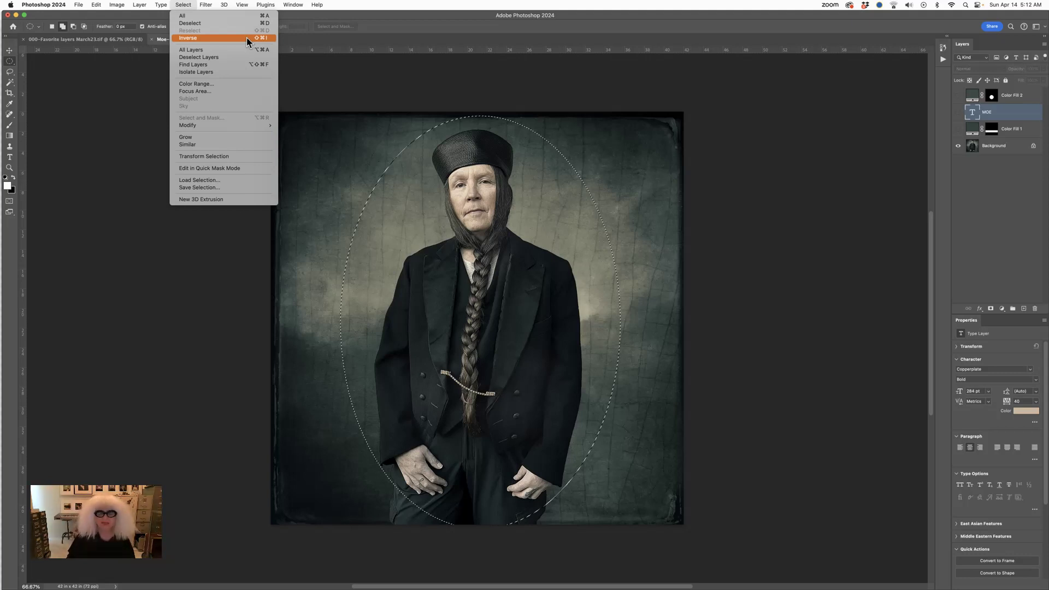
{"action": "left_click", "coordinate": [247, 38]}
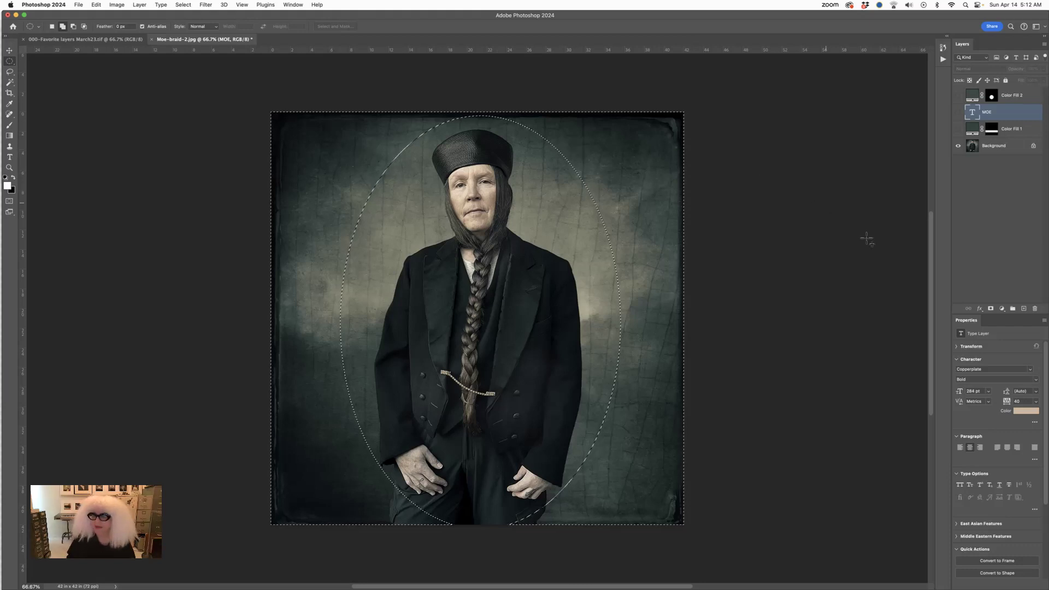
{"action": "left_click", "coordinate": [1001, 309]}
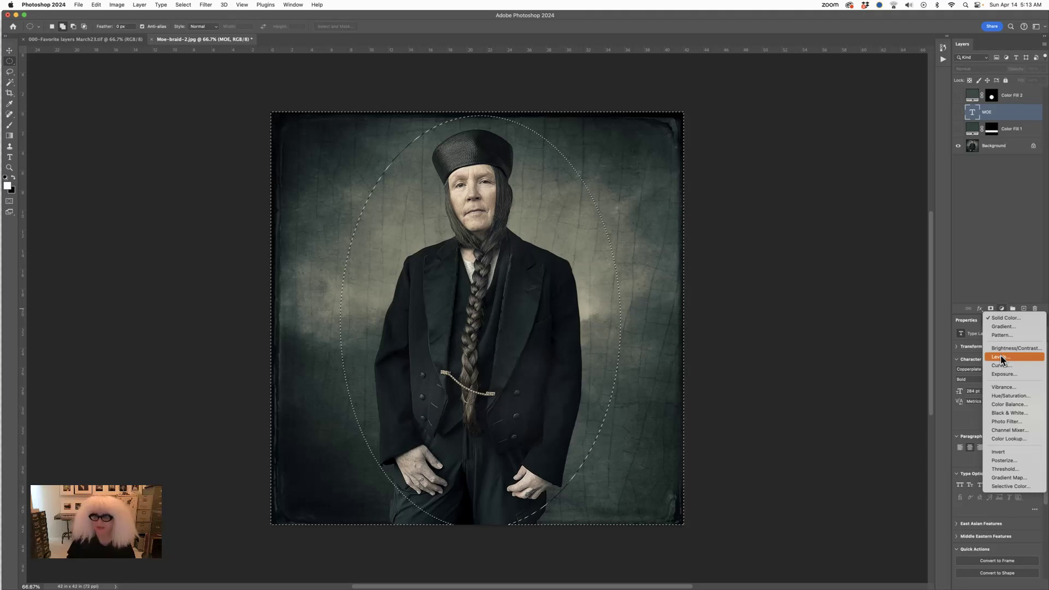
{"action": "left_click", "coordinate": [1002, 360]}
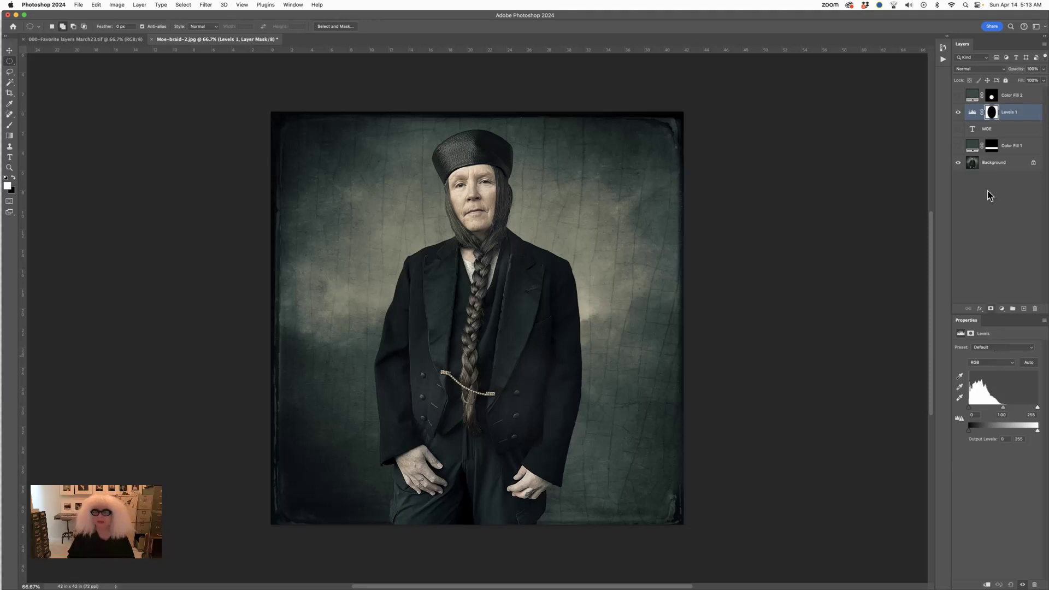
{"action": "left_click", "coordinate": [992, 113], "text": "alt"}
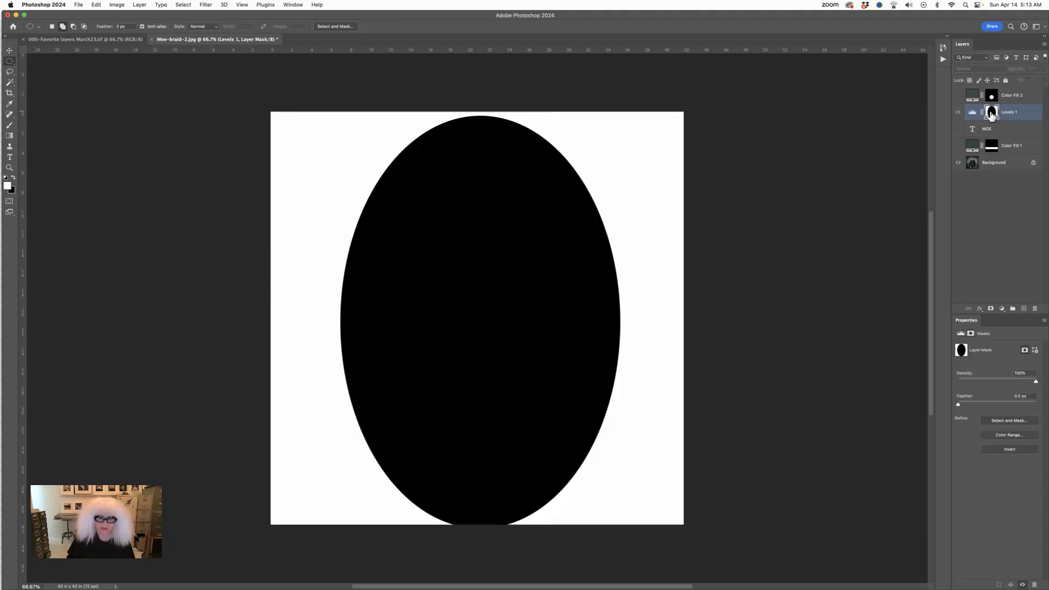
{"action": "left_click", "coordinate": [991, 113], "text": "alt"}
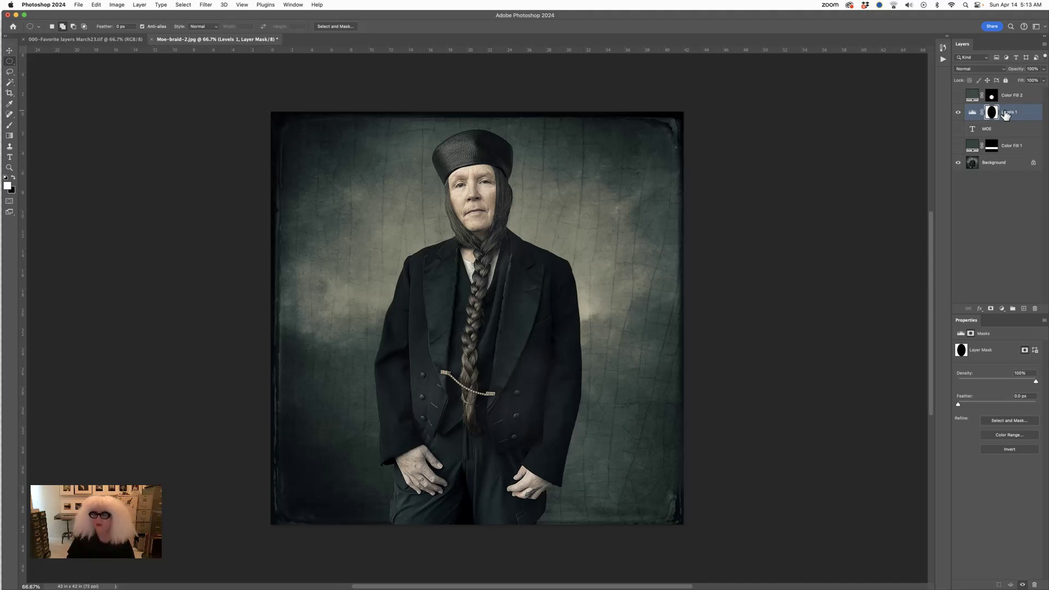
Step: Darken the area outside the ellipse by setting the Levels 1 midtone value to 0.78
{"action": "left_click", "coordinate": [1006, 114]}
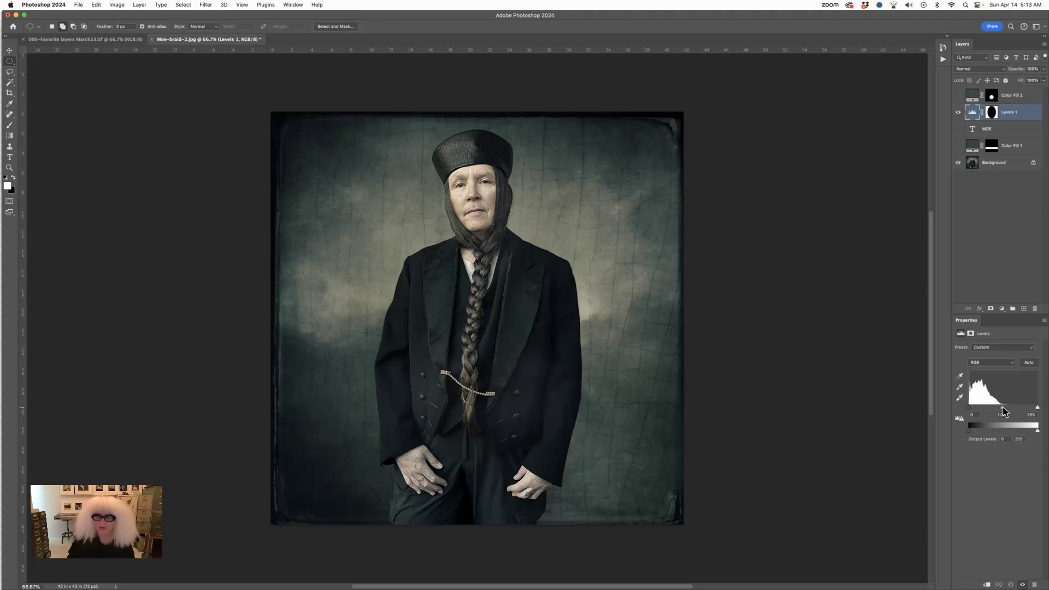
{"action": "left_click_drag", "start_coordinate": [1003, 411], "coordinate": [1013, 412]}
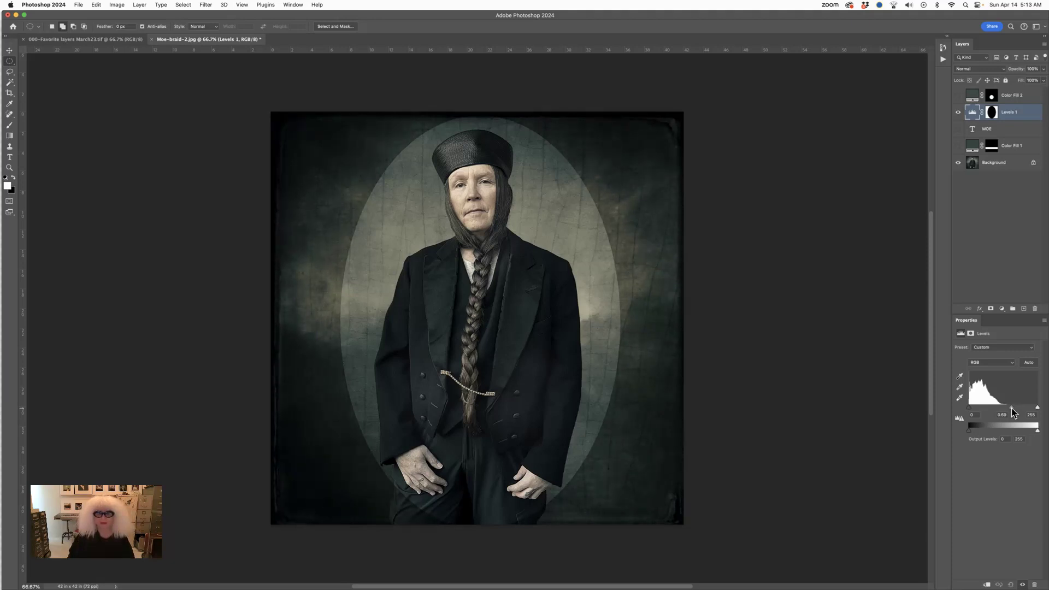
{"action": "left_click_drag", "start_coordinate": [1012, 412], "coordinate": [1008, 414]}
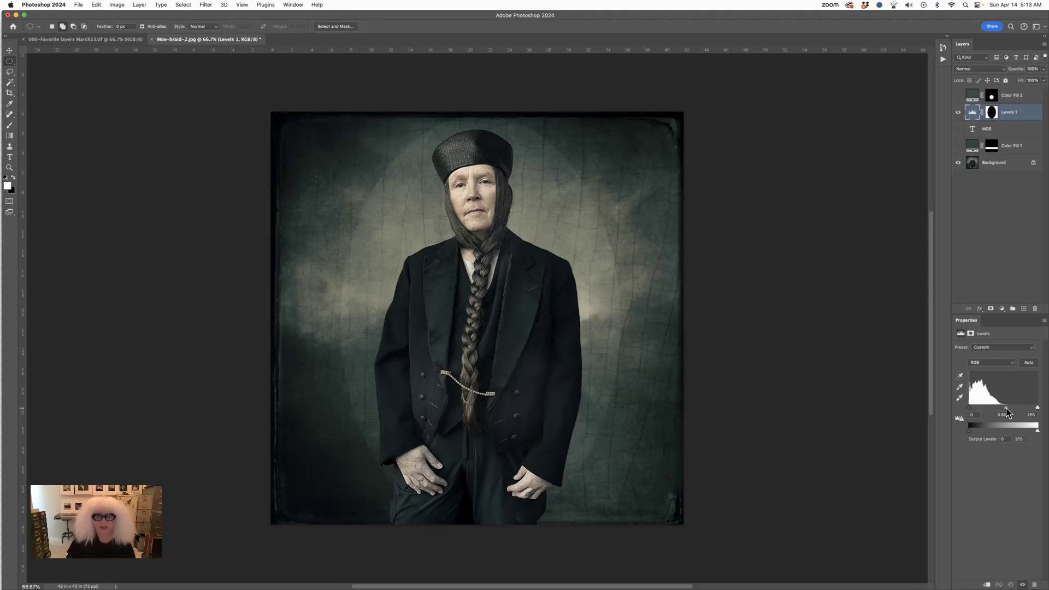
{"action": "left_click_drag", "start_coordinate": [1008, 414], "coordinate": [1008, 413]}
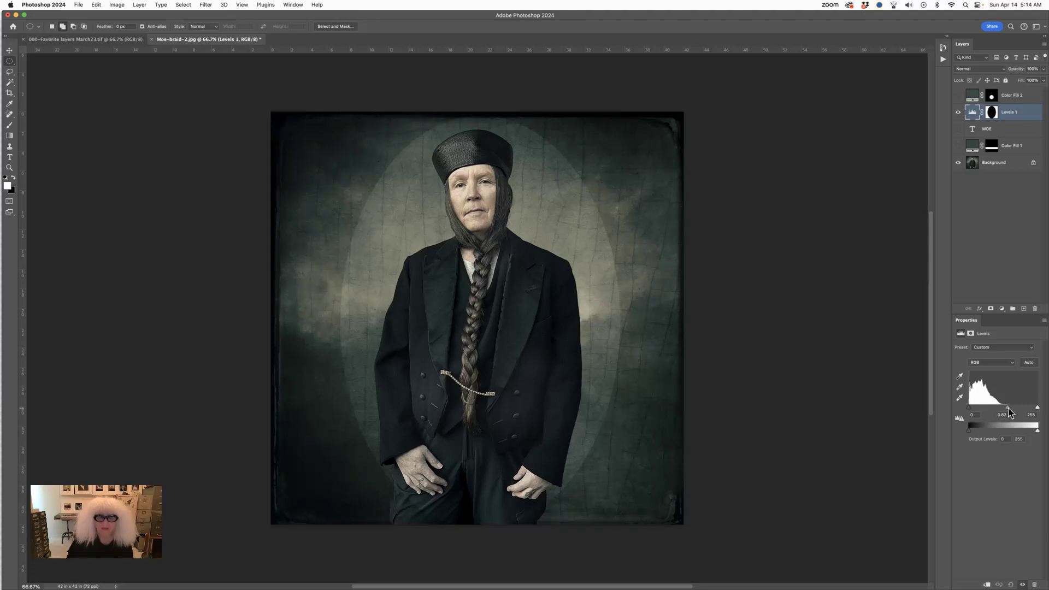
{"action": "left_click_drag", "start_coordinate": [1009, 413], "coordinate": [1011, 413]}
{"action": "left_click_drag", "start_coordinate": [1011, 414], "coordinate": [1011, 414]}
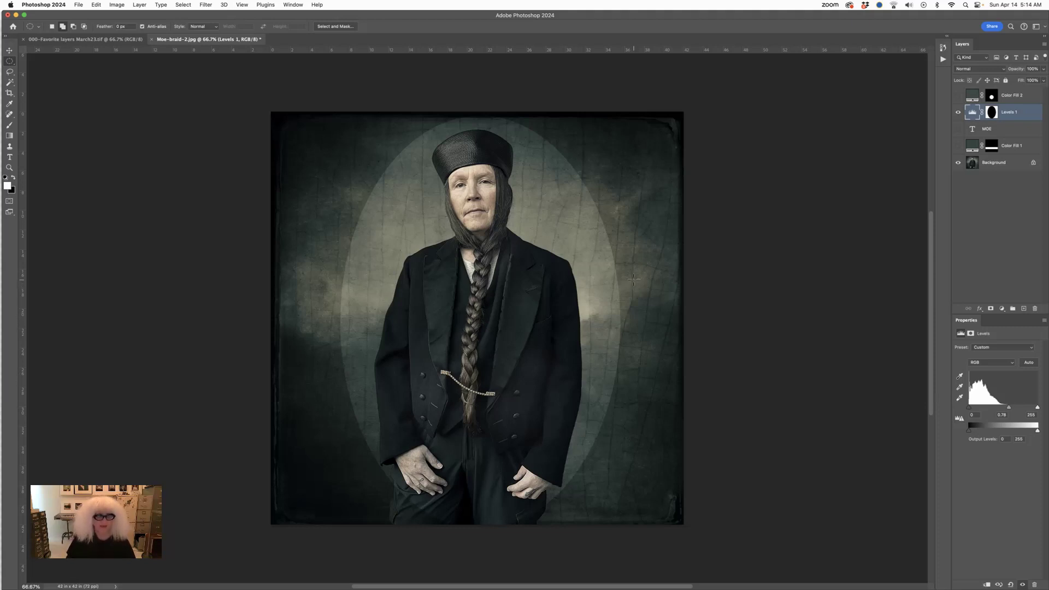
Step: Set the Levels 1 layer's opacity to 80%, trying 60% first, and show the Color Fill 1 band and its text layer
{"action": "key", "text": "v"}
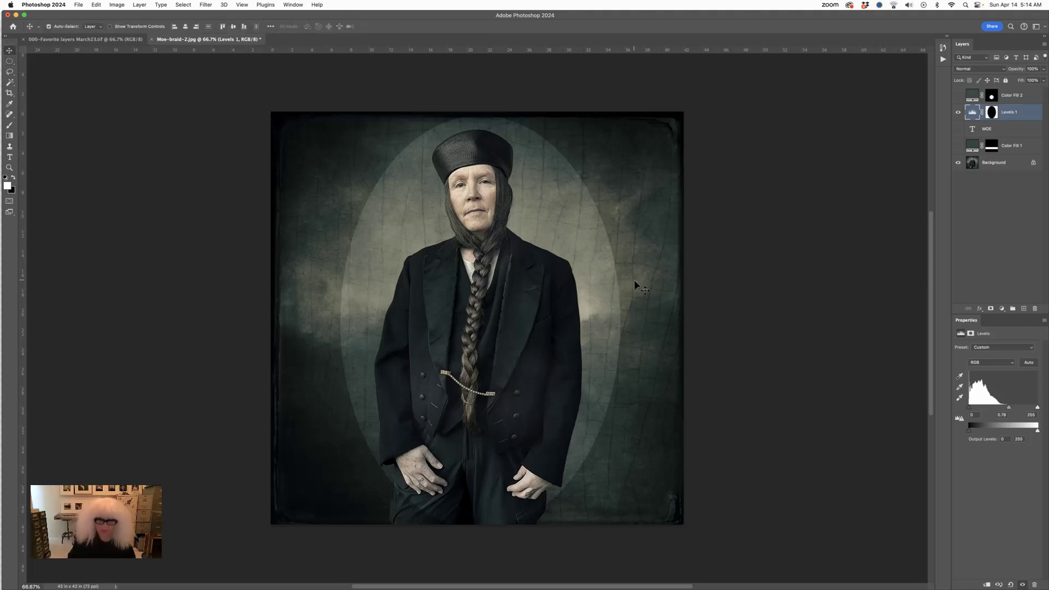
{"action": "key", "text": "6"}
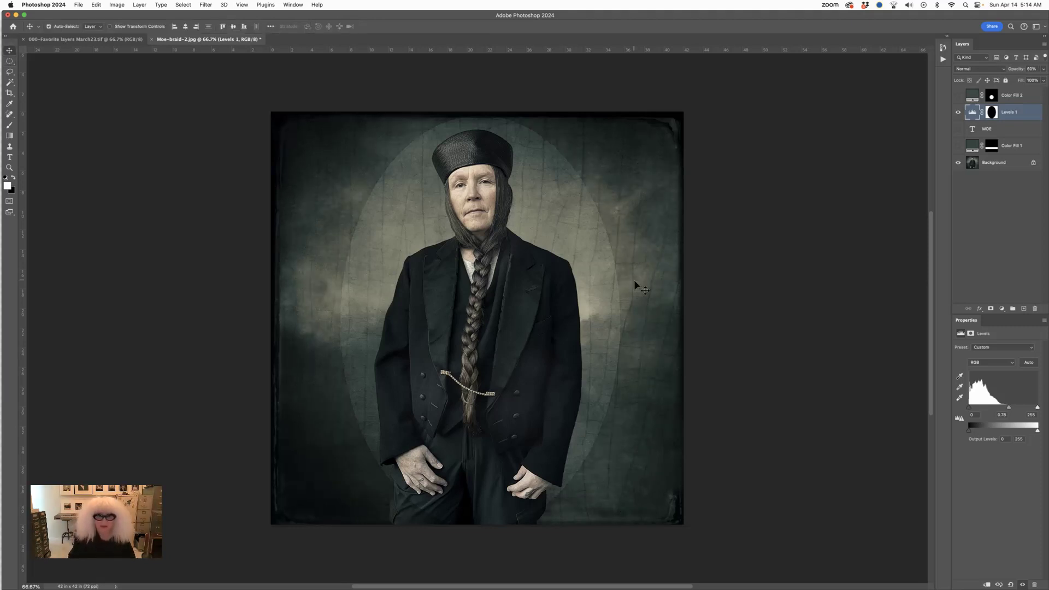
{"action": "key", "text": "0"}
{"action": "key", "text": "9"}
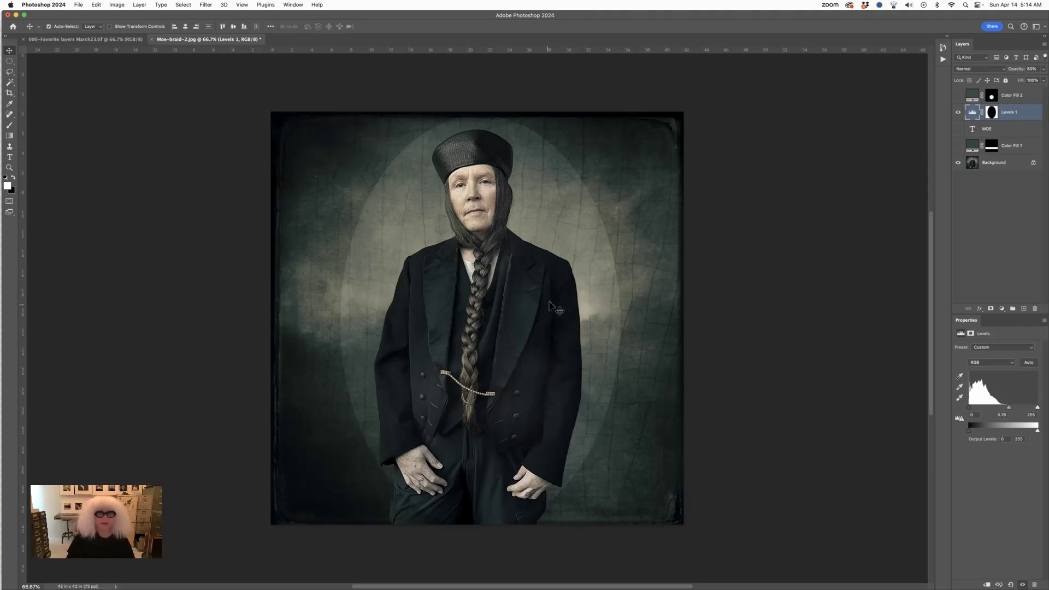
{"action": "left_click", "coordinate": [958, 146]}
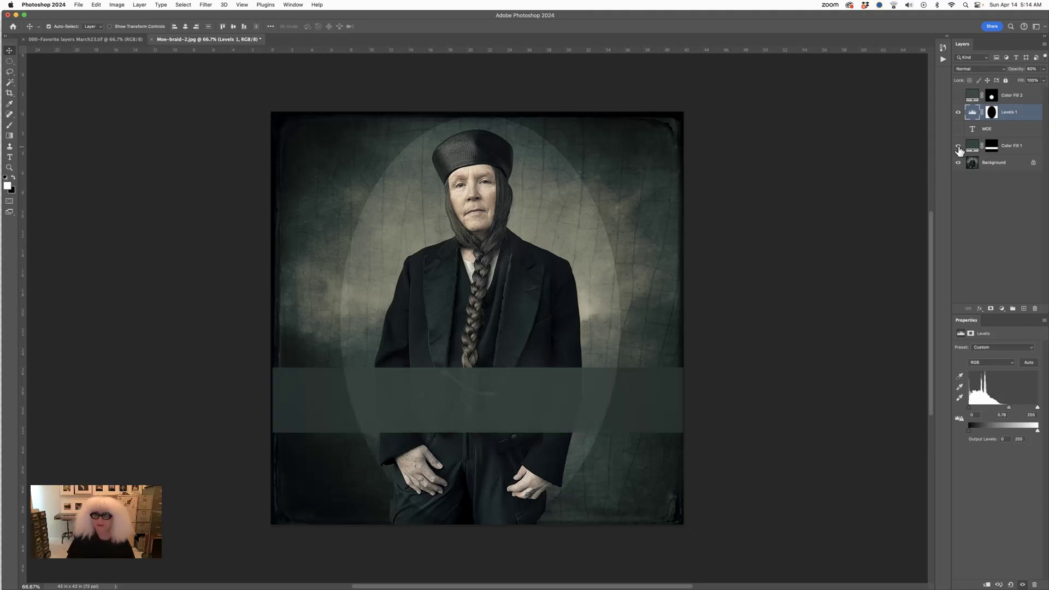
{"action": "left_click", "coordinate": [958, 129]}
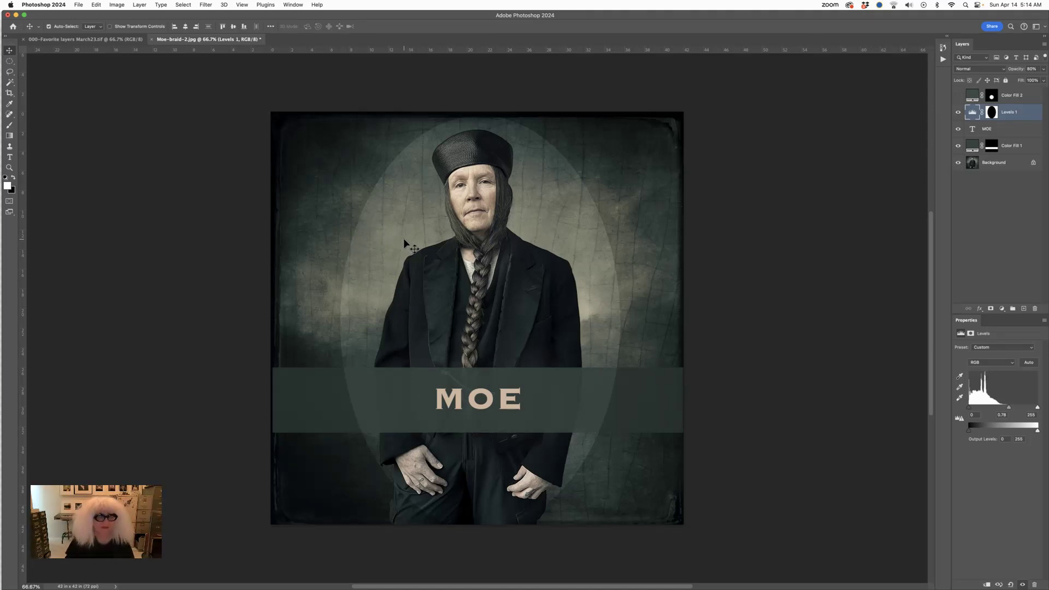
Step: Set the Elliptical Marquee to a fixed 8:10 ratio, draw a trial oval around the figure spanning nearly the full image height, and deselect it
{"action": "left_click", "coordinate": [10, 62]}
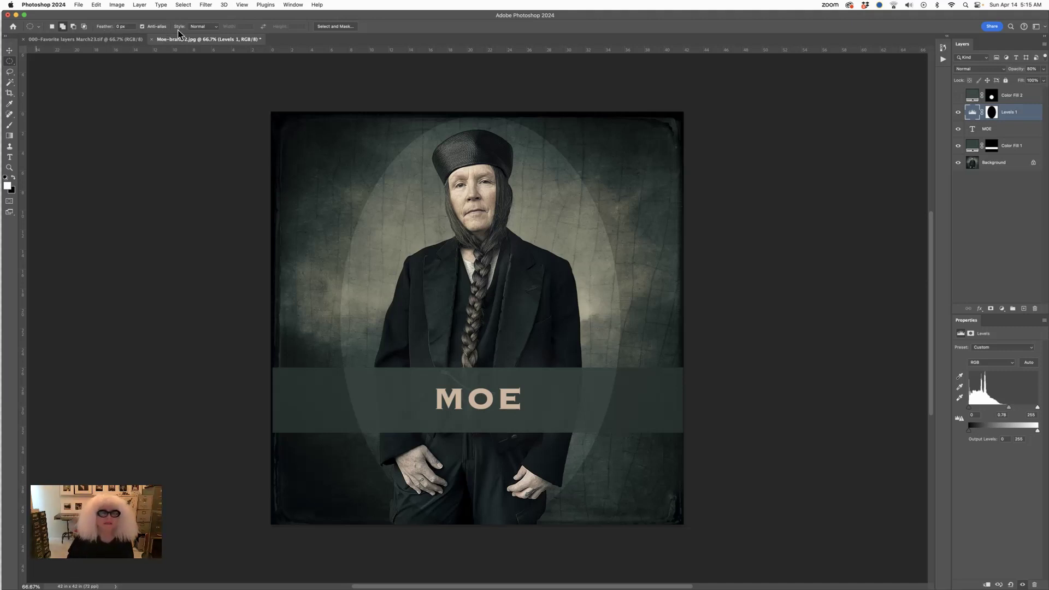
{"action": "left_click", "coordinate": [216, 27]}
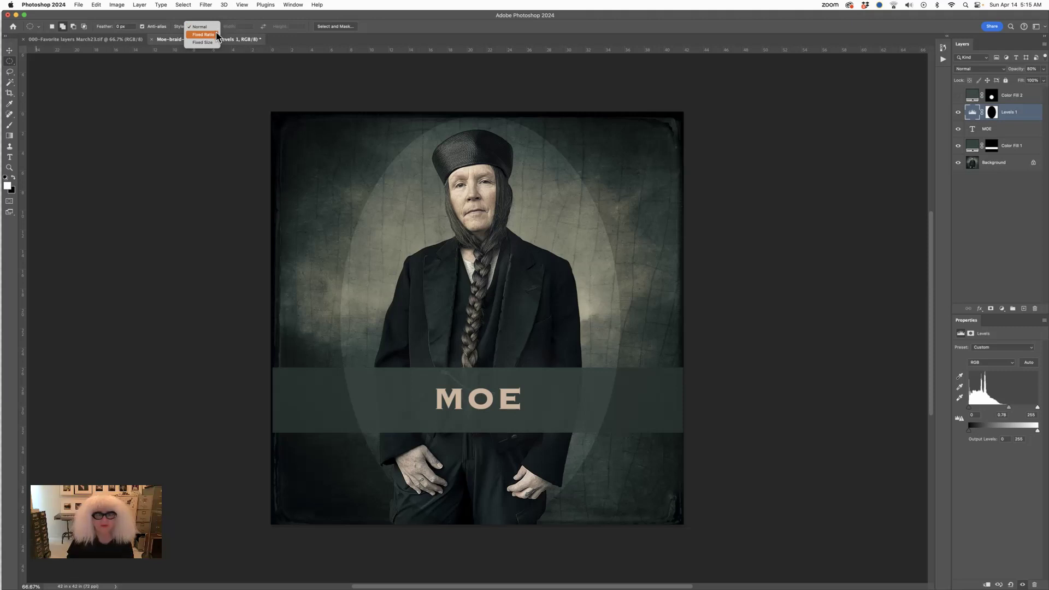
{"action": "left_click", "coordinate": [215, 34]}
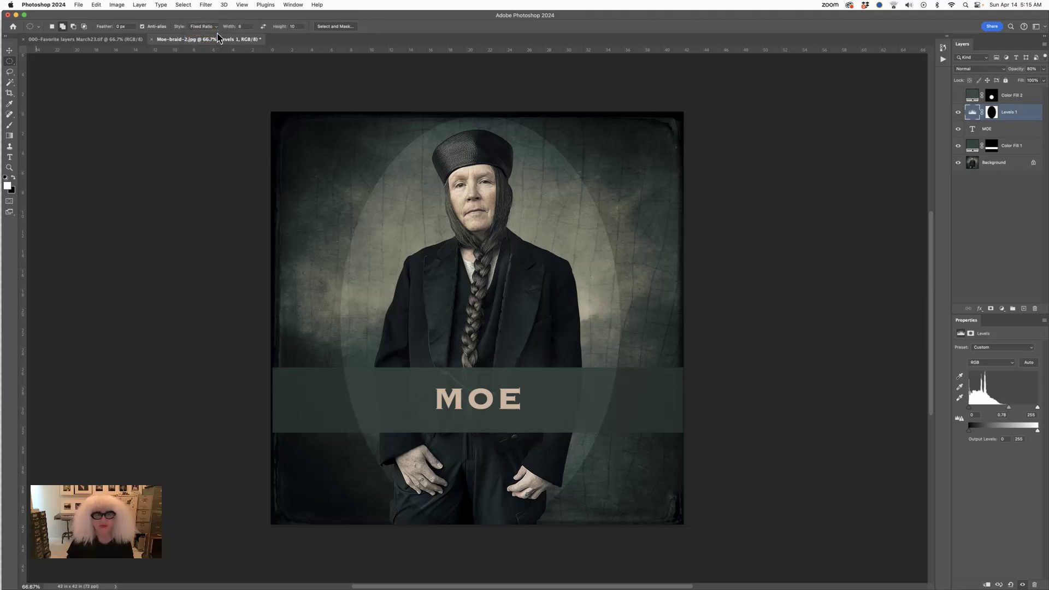
{"action": "left_click", "coordinate": [242, 26]}
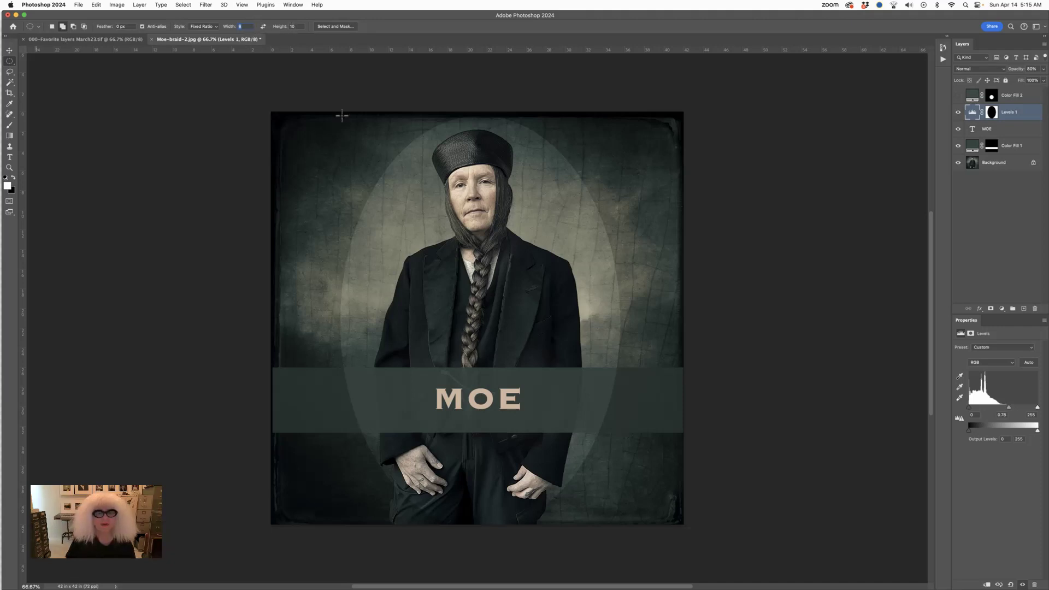
{"action": "left_click_drag", "start_coordinate": [336, 114], "coordinate": [638, 537]}
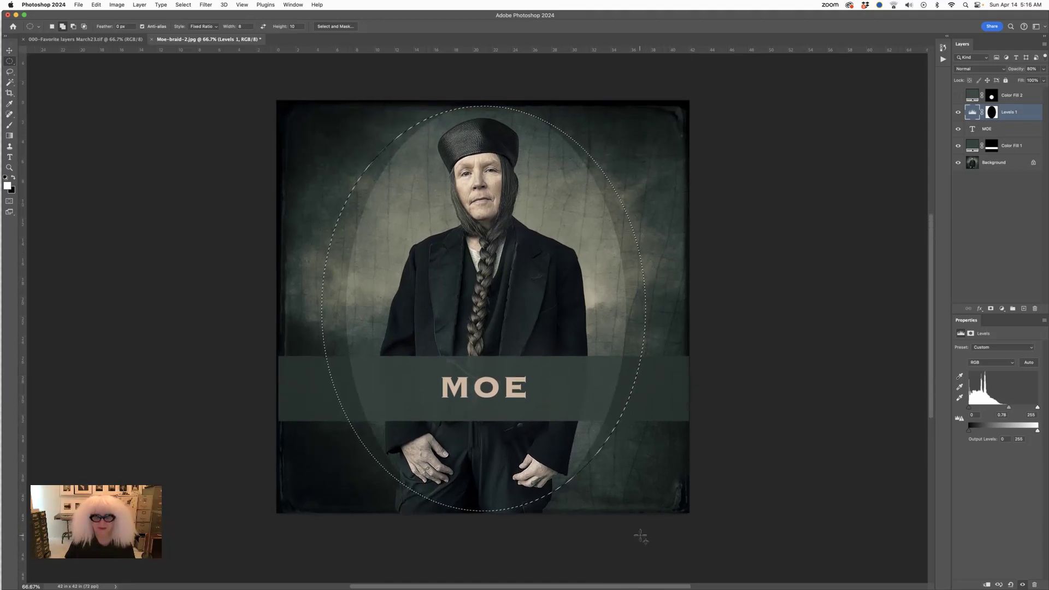
{"action": "left_click", "coordinate": [599, 413]}
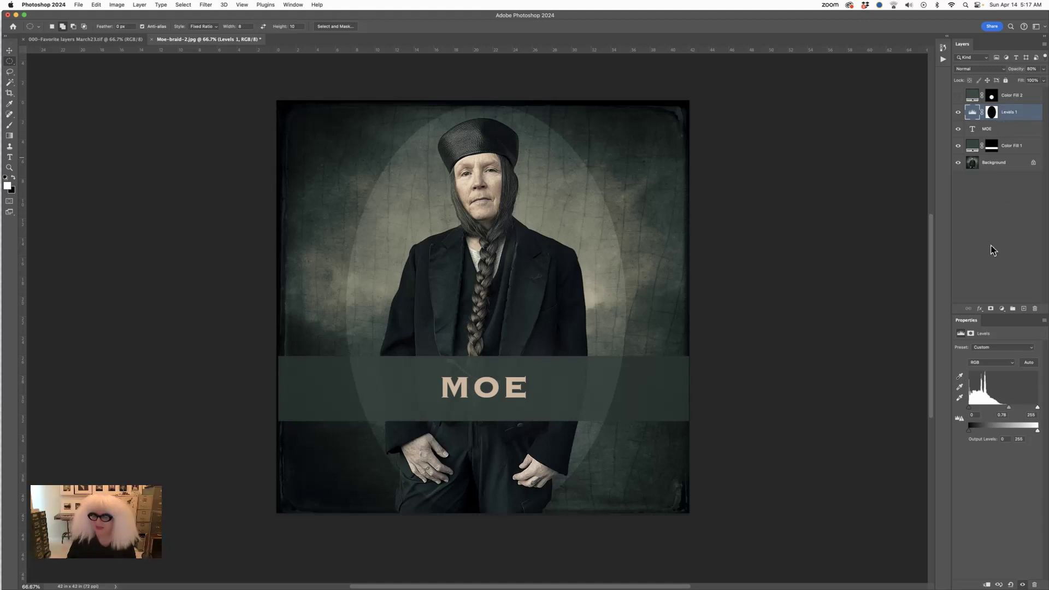
Step: Add a Pattern Fill layer of black-and-white vertical stripes above Levels 1, with angle 0 and scale 100%
{"action": "left_click", "coordinate": [1002, 309]}
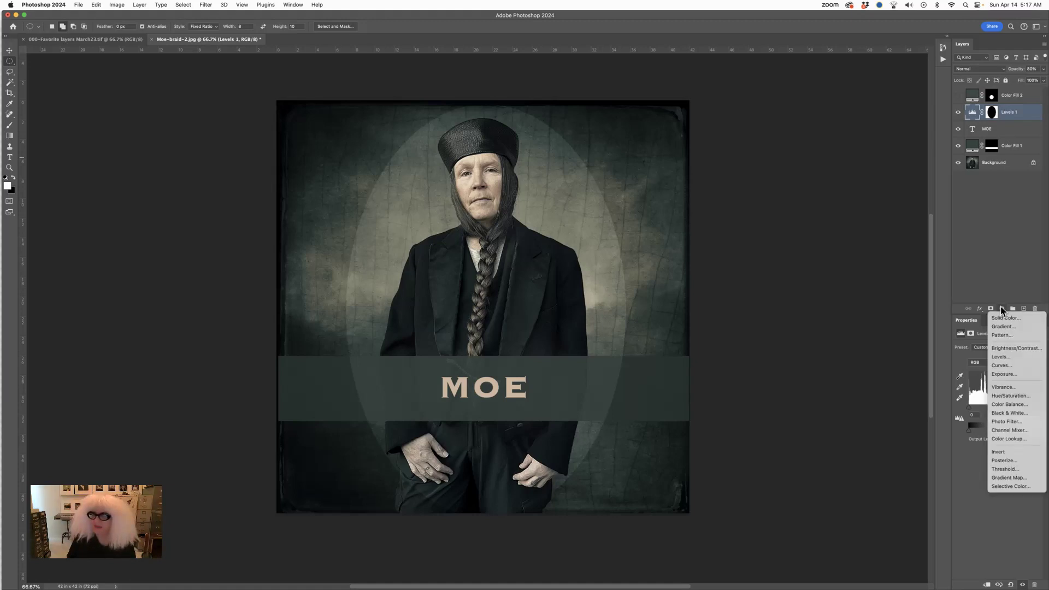
{"action": "left_click", "coordinate": [1001, 335]}
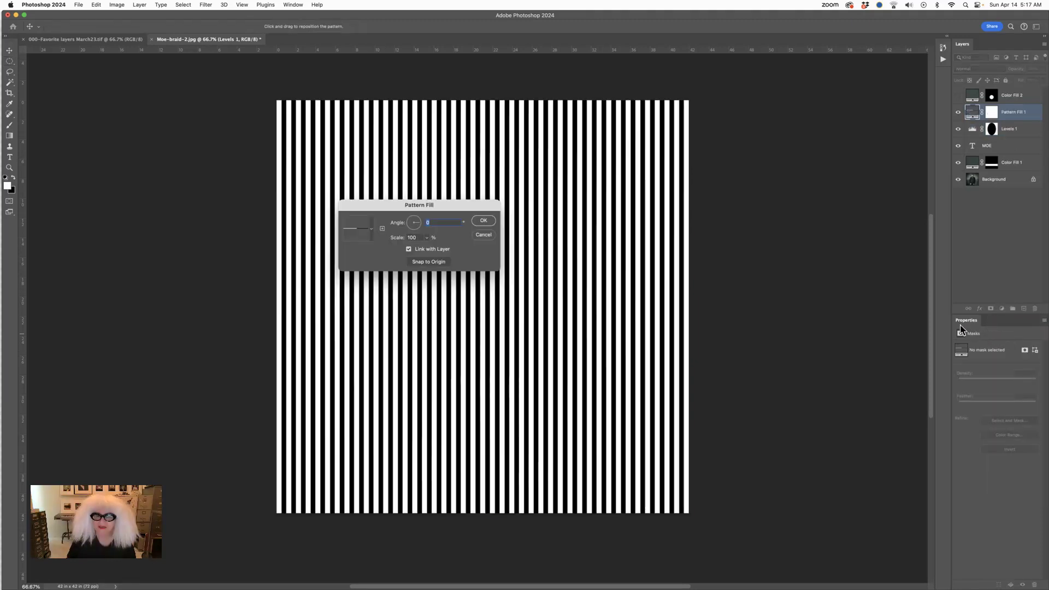
{"action": "left_click", "coordinate": [483, 220]}
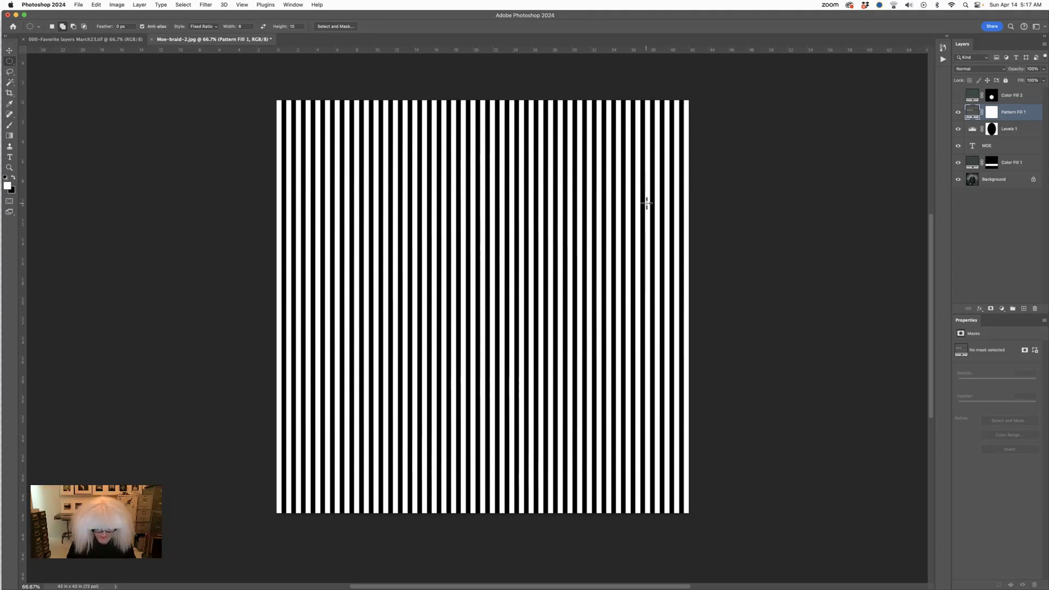
Step: Set the striped Pattern Fill 1 layer's opacity to 20%, trying 50% and 30% first
{"action": "key", "text": "v"}
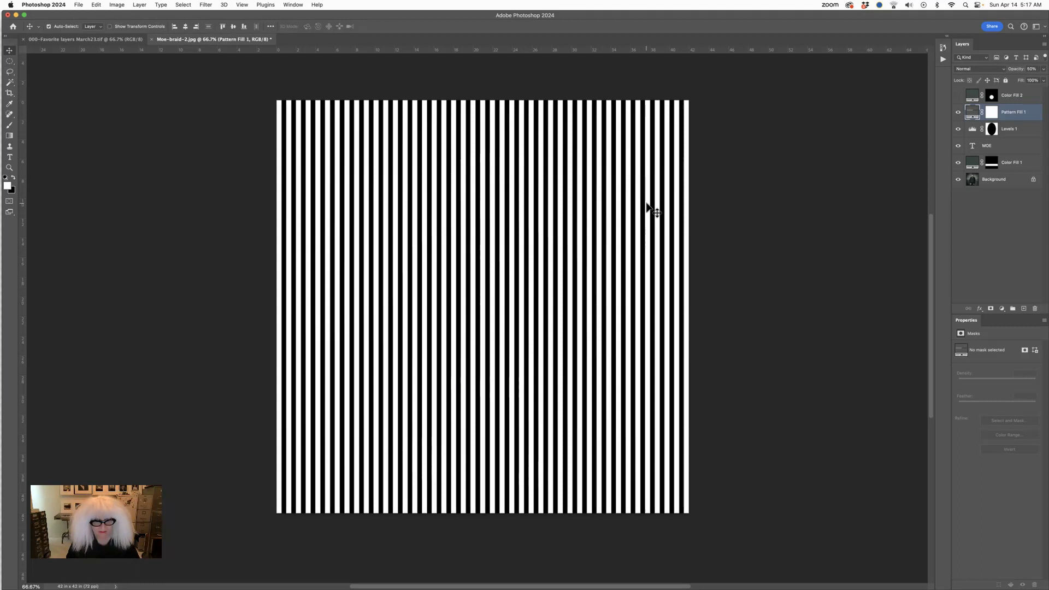
{"action": "key", "text": "5"}
{"action": "key", "text": "3"}
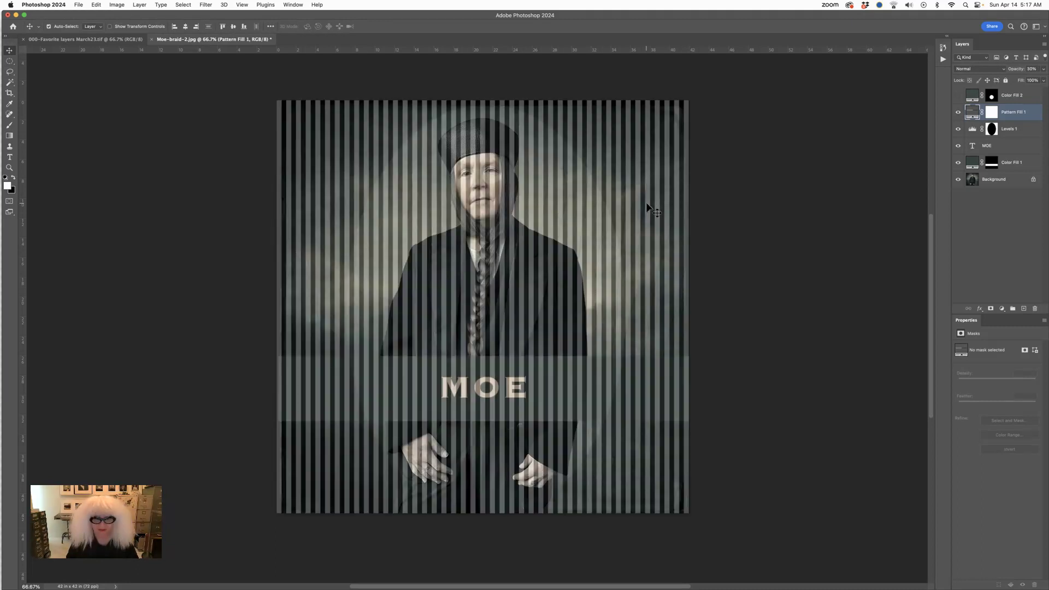
{"action": "key", "text": "2"}
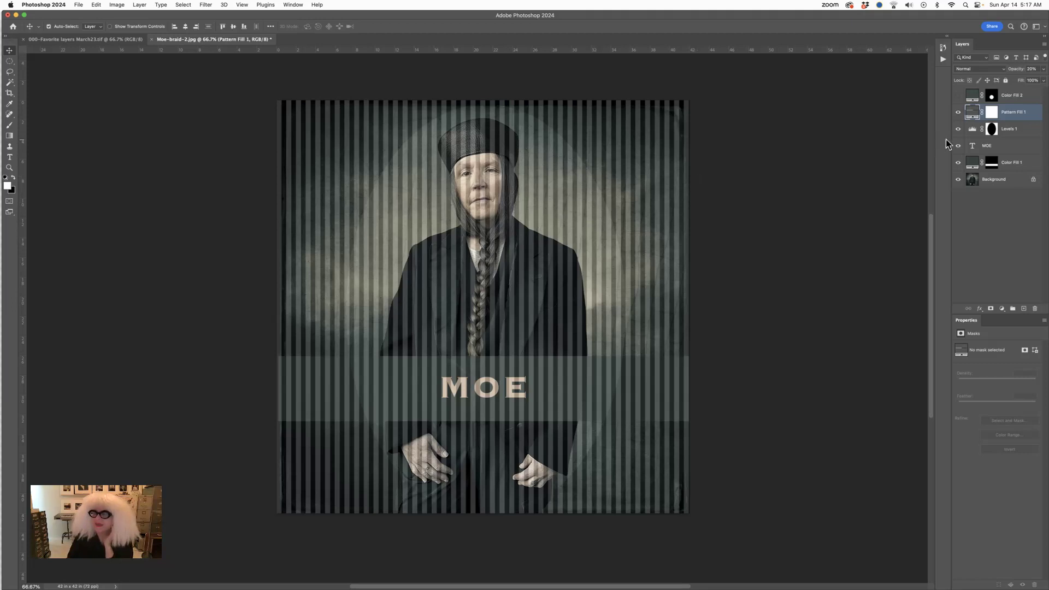
Step: Copy the oval layer mask from Levels 1 onto Pattern Fill 1, replacing its blank mask
{"action": "left_click", "coordinate": [992, 130]}
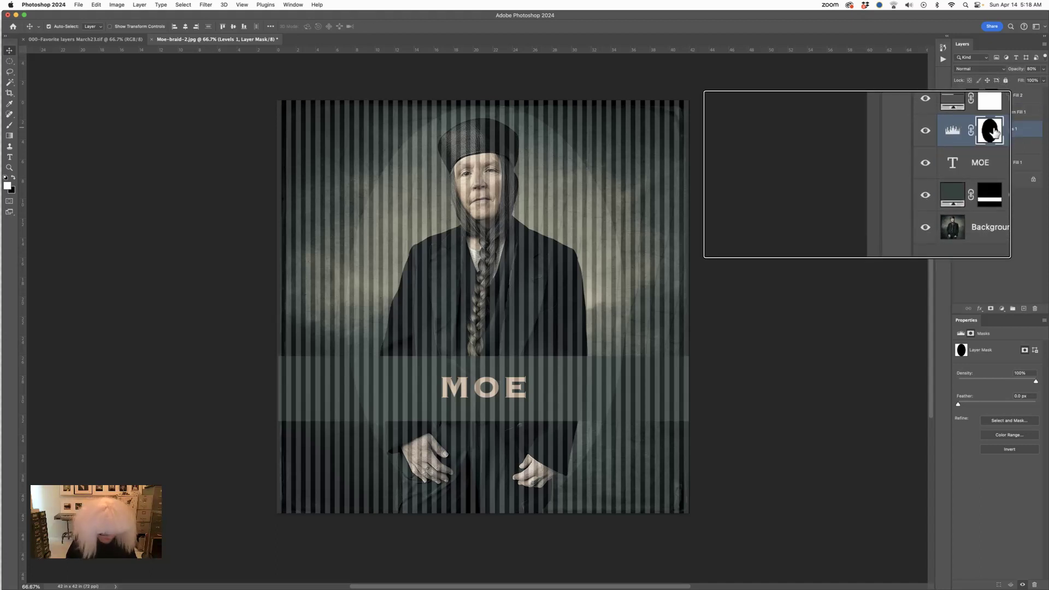
{"action": "left_click_drag", "start_coordinate": [994, 133], "coordinate": [996, 135]}
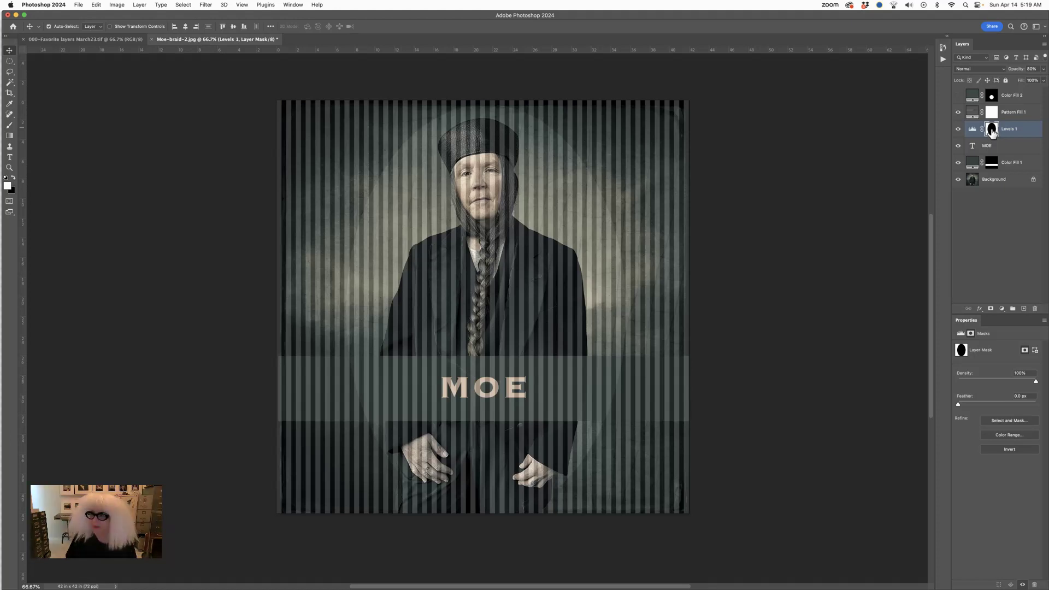
{"action": "left_click_drag", "start_coordinate": [992, 131], "coordinate": [994, 115]}
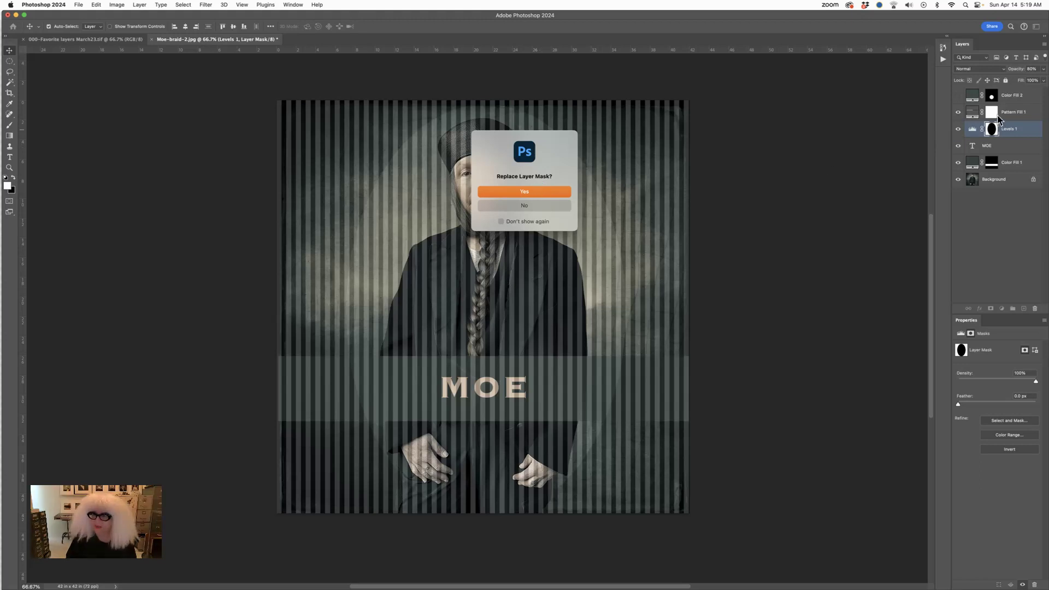
{"action": "left_click", "coordinate": [562, 191]}
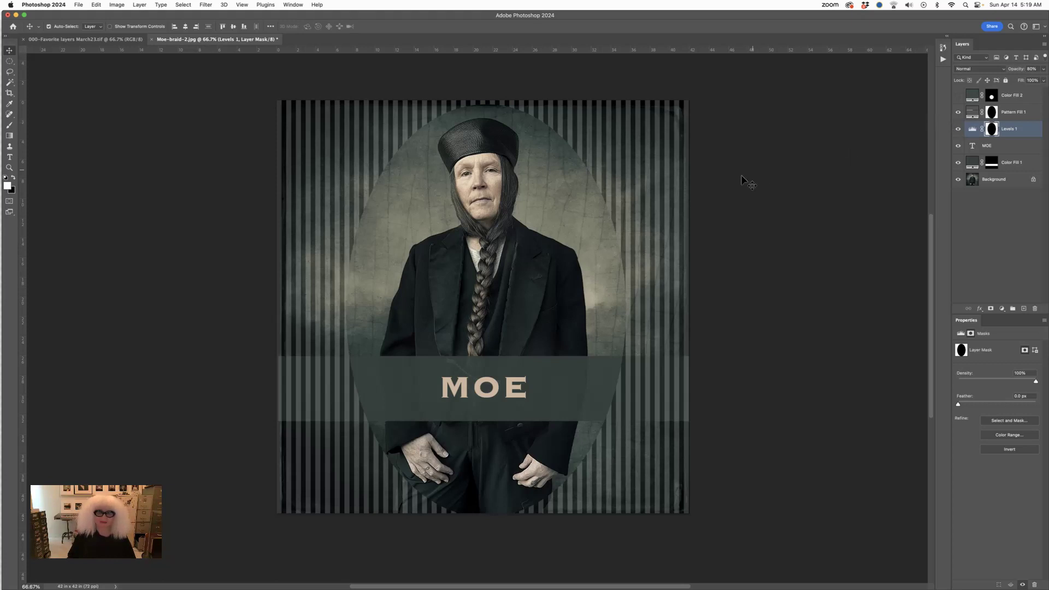
Step: Invert the Pattern Fill 1 layer mask to preview the stripes inside the oval, and invert it back
{"action": "left_click", "coordinate": [993, 113]}
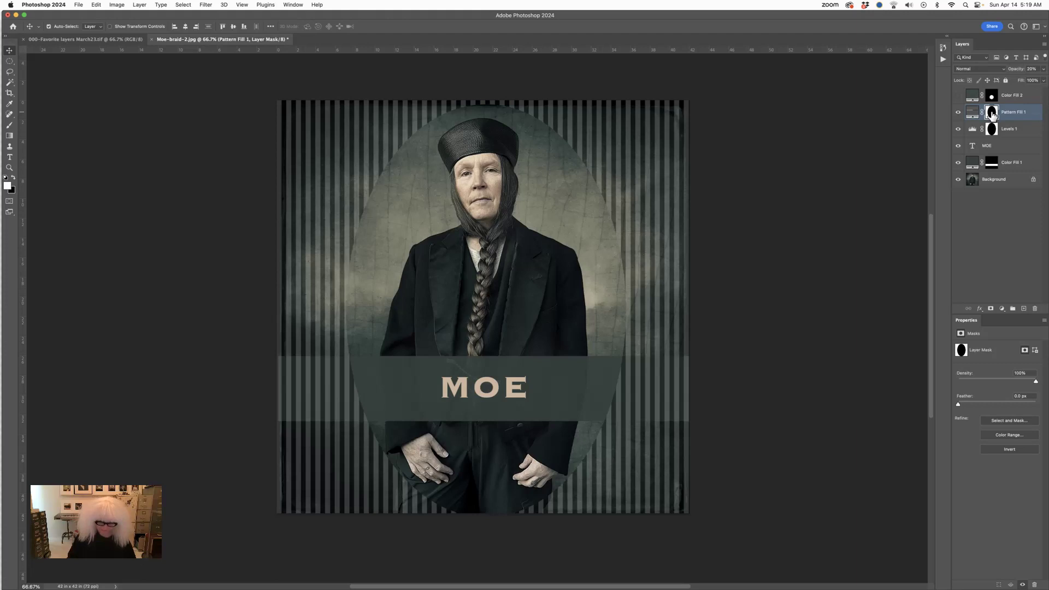
{"action": "key", "text": "super+i"}
{"action": "left_click_drag", "start_coordinate": [992, 115], "coordinate": [993, 115]}
{"action": "key", "text": "super+i"}
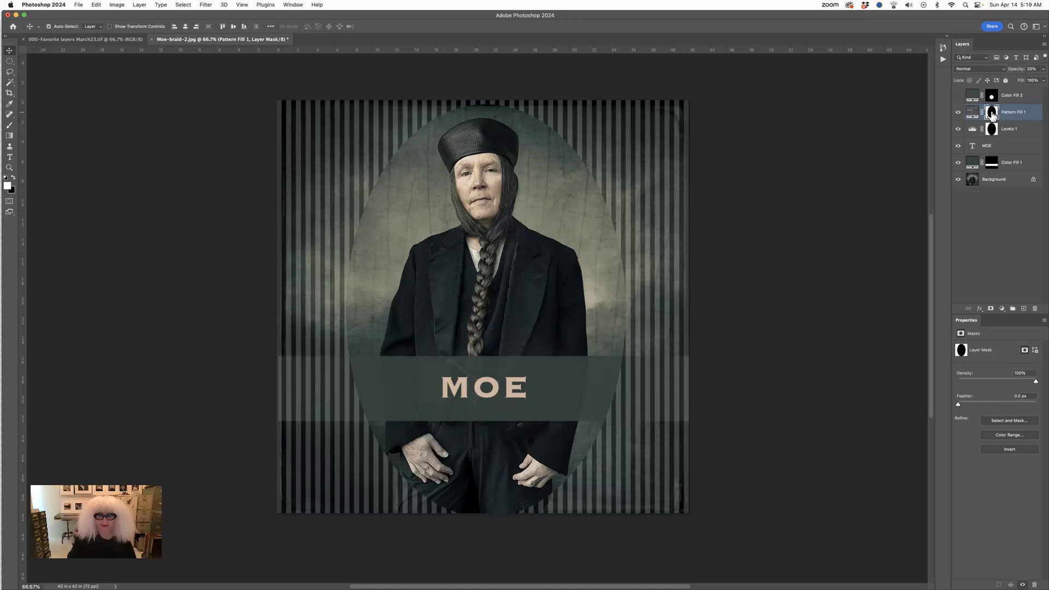